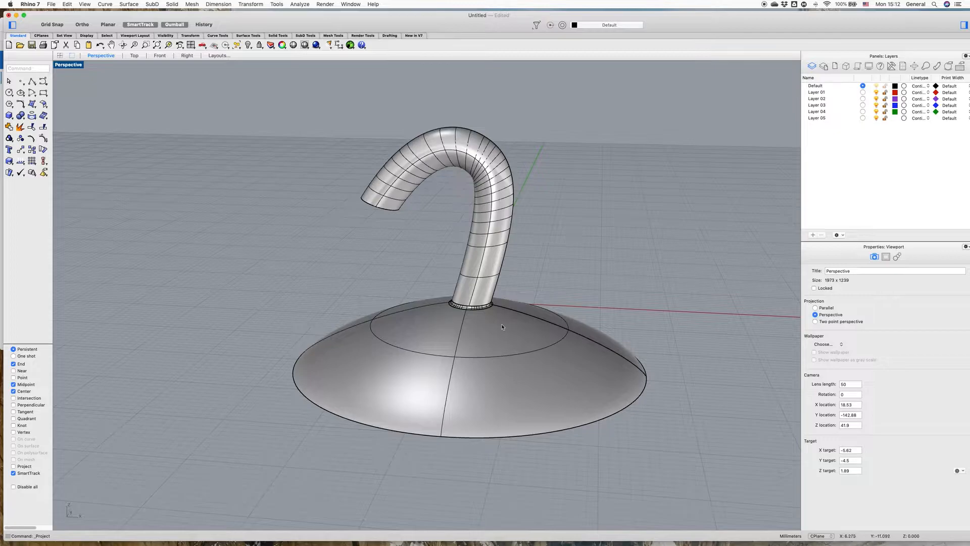
Examine the curved tube on the dome from several angles, including the fillet where the two meet
{"action": "scroll", "coordinate": [460, 278], "scroll_direction": "up", "scroll_amount": 5}
{"action": "scroll", "coordinate": [460, 278], "scroll_direction": "down", "scroll_amount": 5}
{"action": "right_click_drag", "start_coordinate": [522, 268], "coordinate": [450, 331]}
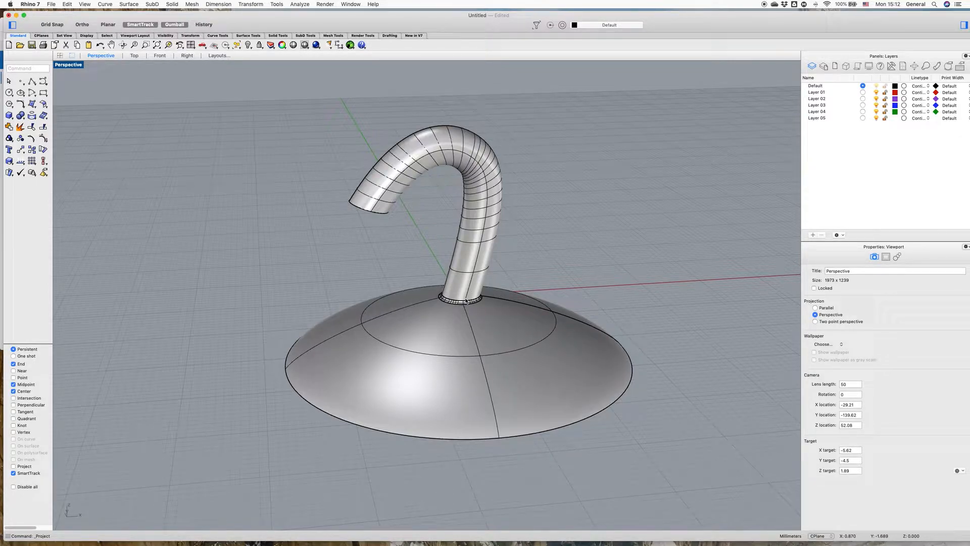
{"action": "right_click_drag", "start_coordinate": [482, 187], "coordinate": [452, 187]}
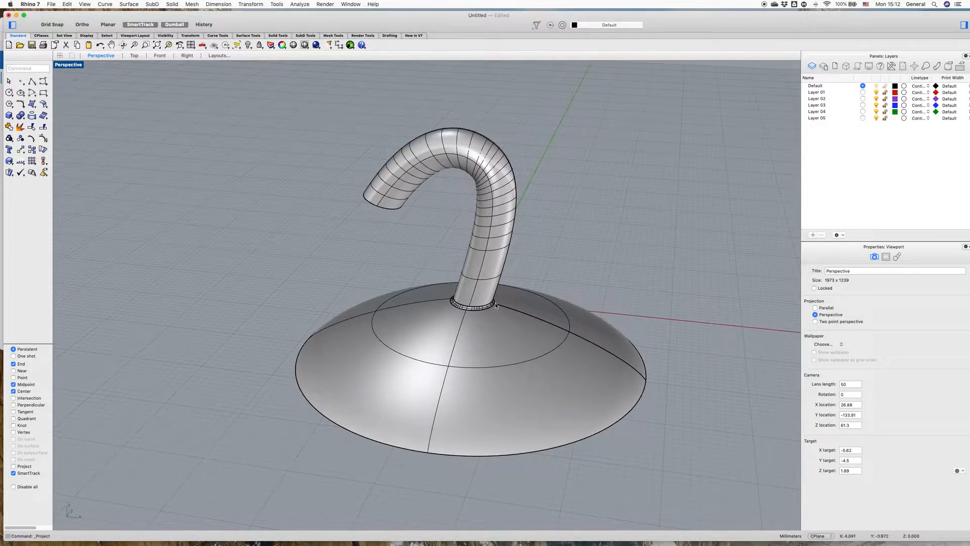
{"action": "scroll", "coordinate": [496, 306], "scroll_direction": "up", "scroll_amount": 5}
{"action": "scroll", "coordinate": [488, 318], "scroll_direction": "up", "scroll_amount": 3}
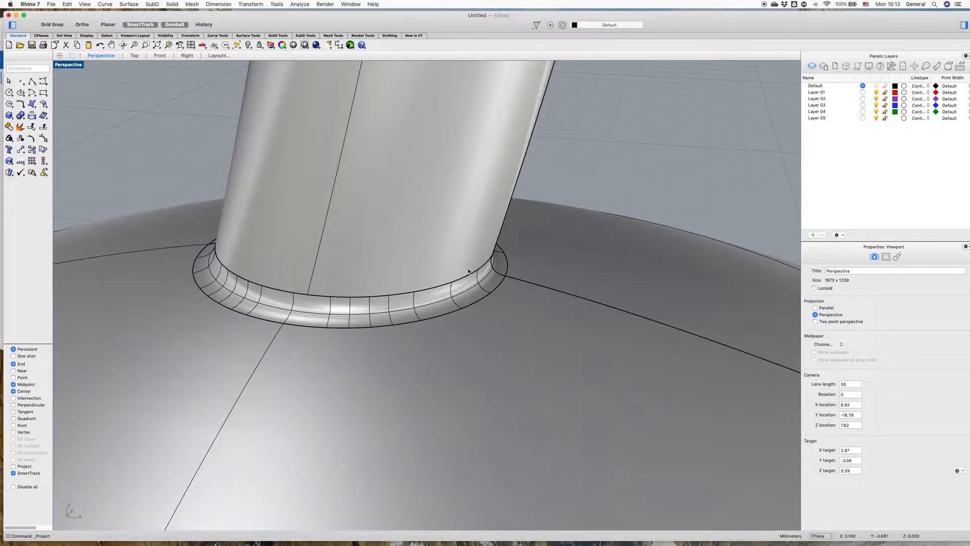
{"action": "right_click_drag", "start_coordinate": [549, 410], "coordinate": [581, 394]}
{"action": "scroll", "coordinate": [554, 397], "scroll_direction": "down", "scroll_amount": 5}
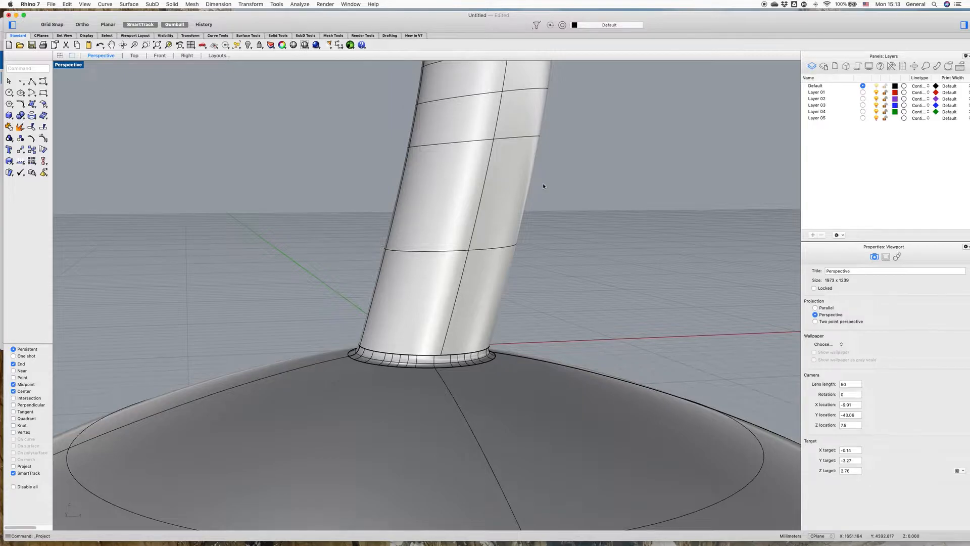
Select the entire tube and dome model and delete it to clear the workspace
{"action": "scroll", "coordinate": [543, 183], "scroll_direction": "down", "scroll_amount": 10}
{"action": "right_click_drag", "start_coordinate": [579, 125], "coordinate": [561, 172]}
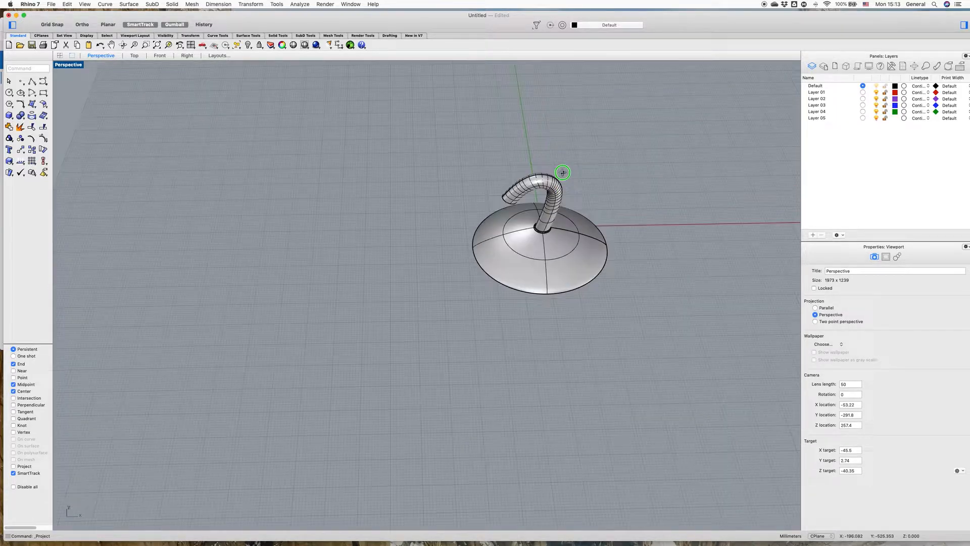
{"action": "scroll", "coordinate": [556, 172], "scroll_direction": "up", "scroll_amount": 3}
{"action": "left_click_drag", "start_coordinate": [393, 142], "coordinate": [689, 362]}
{"action": "key", "text": "Delete"}
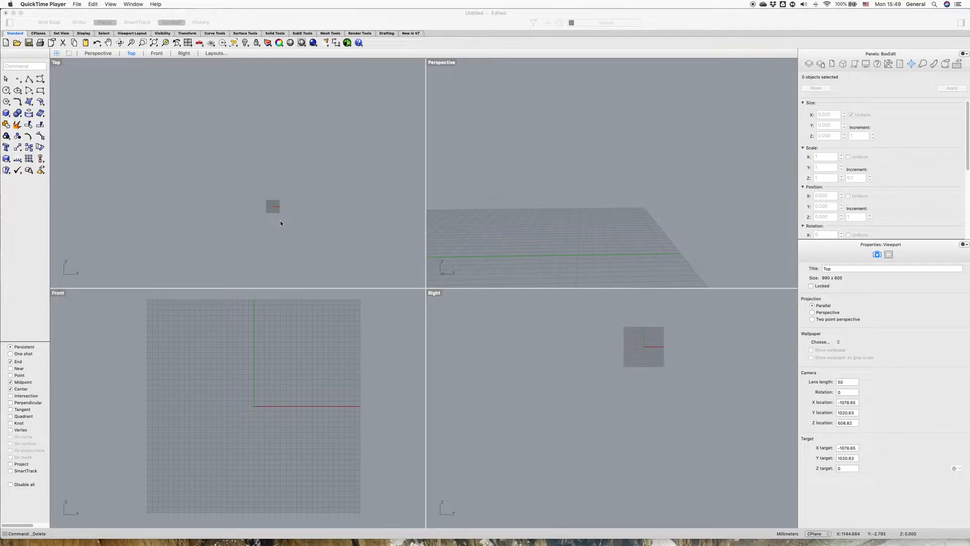
Draw a circle in the Top view centred on the origin with a radius of 125 mm
{"action": "scroll", "coordinate": [281, 222], "scroll_direction": "up", "scroll_amount": 5}
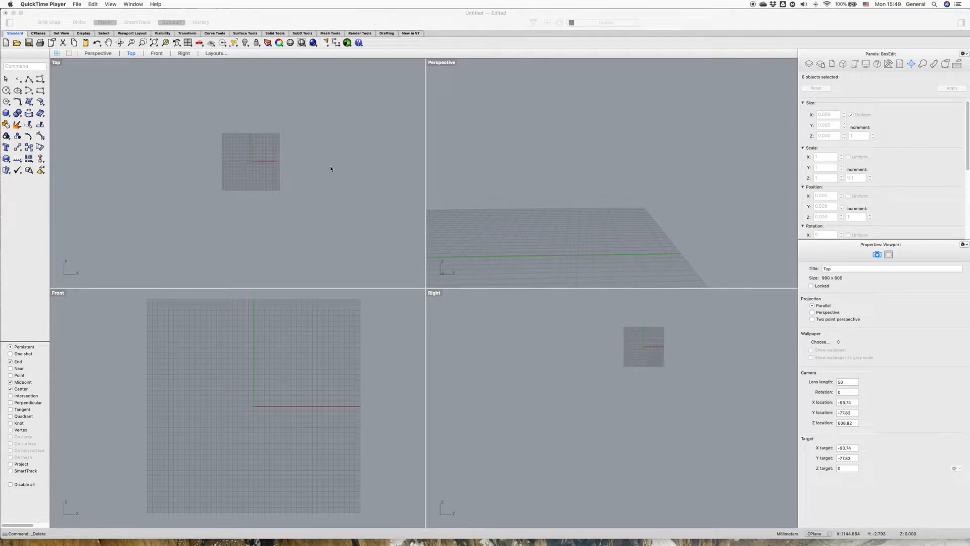
{"action": "scroll", "coordinate": [285, 163], "scroll_direction": "up", "scroll_amount": 4}
{"action": "scroll", "coordinate": [285, 163], "scroll_direction": "down", "scroll_amount": 2}
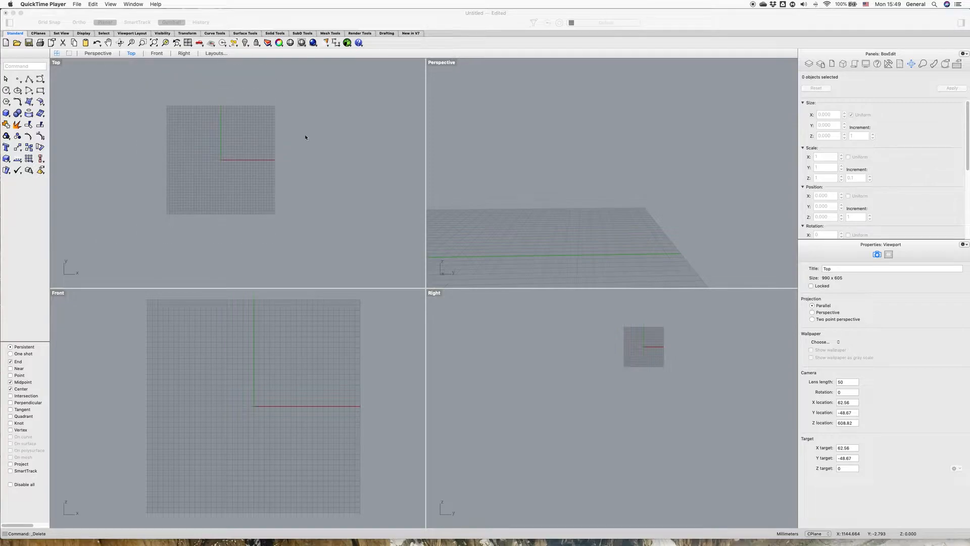
{"action": "left_click", "coordinate": [6, 90]}
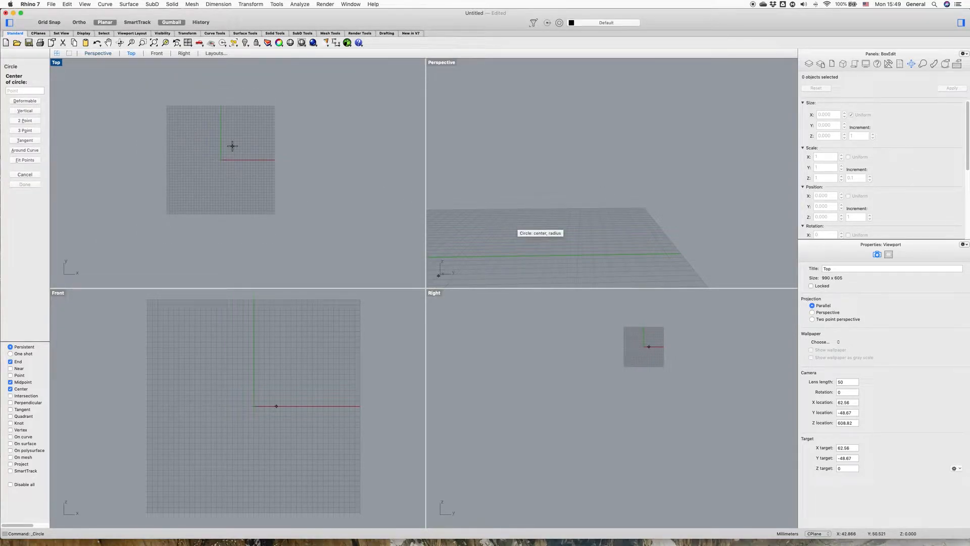
{"action": "type", "text": "0"}
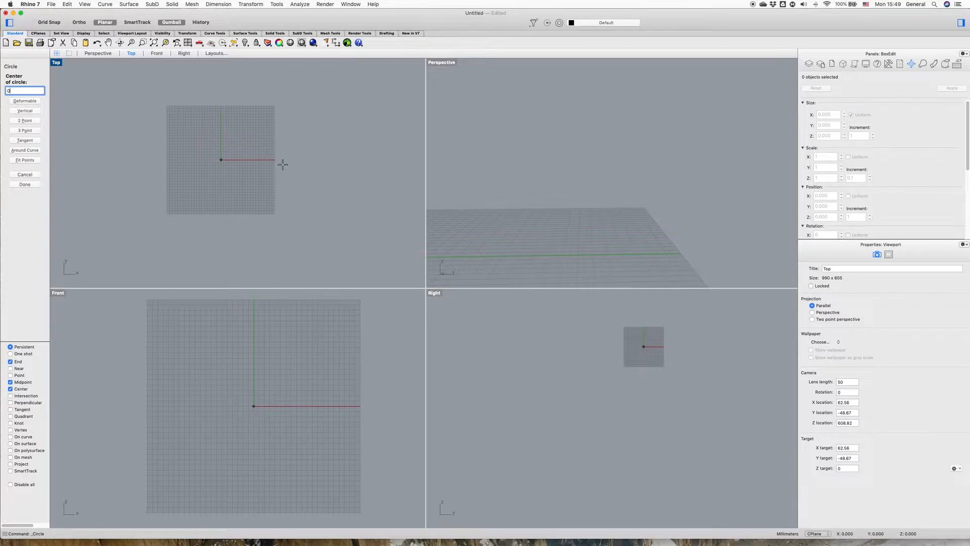
{"action": "left_click", "coordinate": [215, 160]}
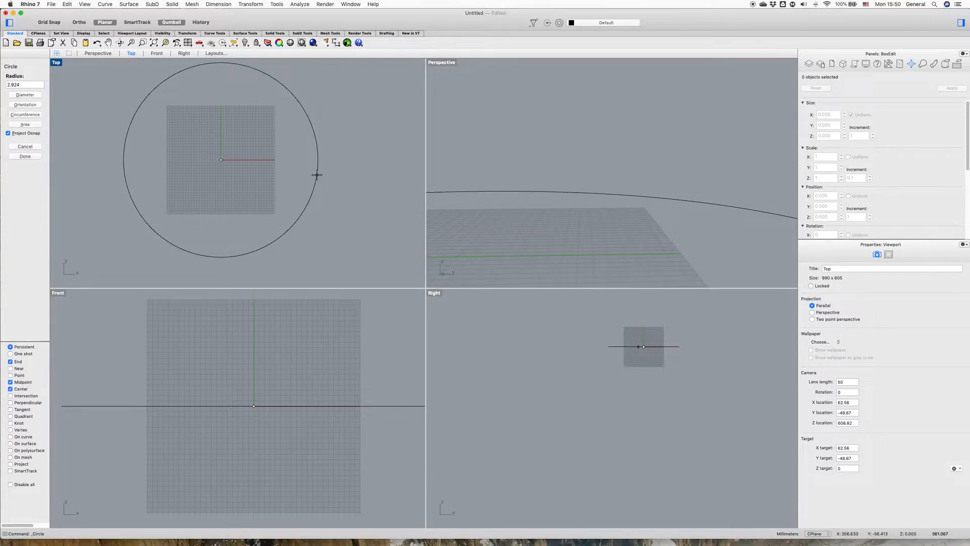
{"action": "type", "text": "2"}
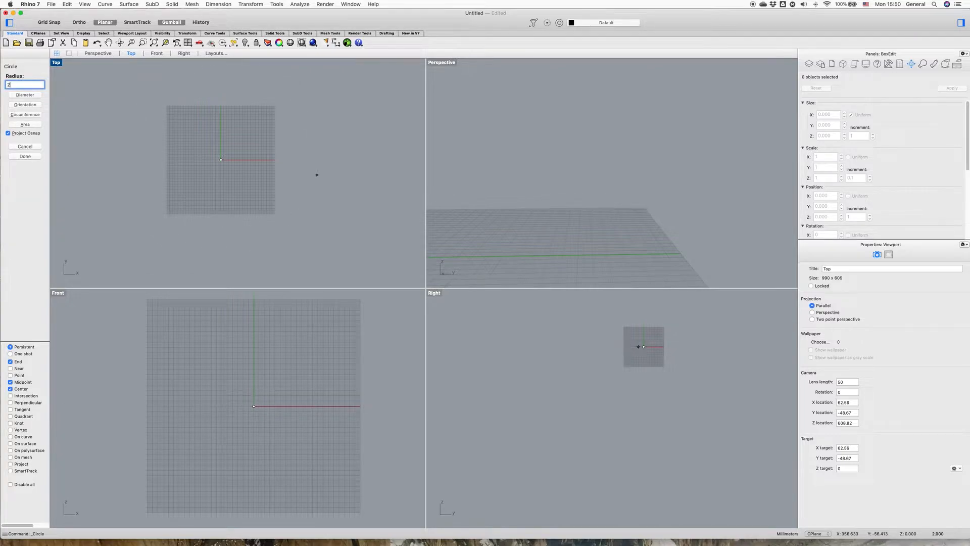
{"action": "key", "text": "BackSpace"}
{"action": "type", "text": "125"}
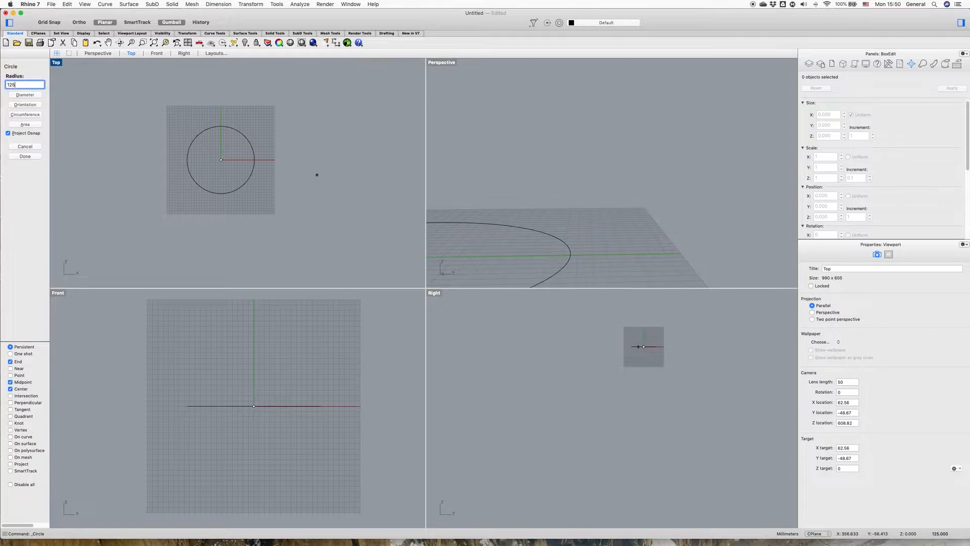
{"action": "key", "text": "Return"}
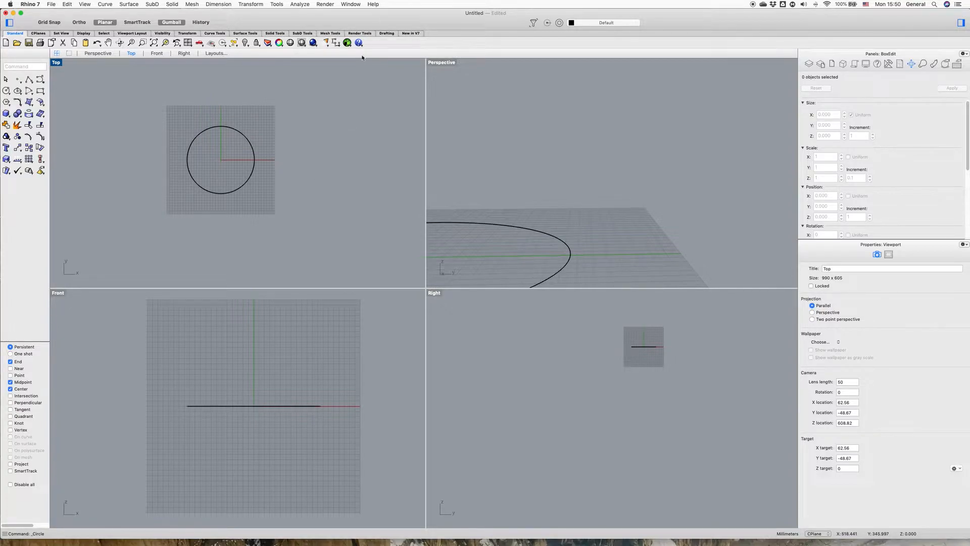
Draw a 55 mm vertical line upward from the origin in the Front view with the Polyline command
{"action": "scroll", "coordinate": [581, 199], "scroll_direction": "down", "scroll_amount": 6}
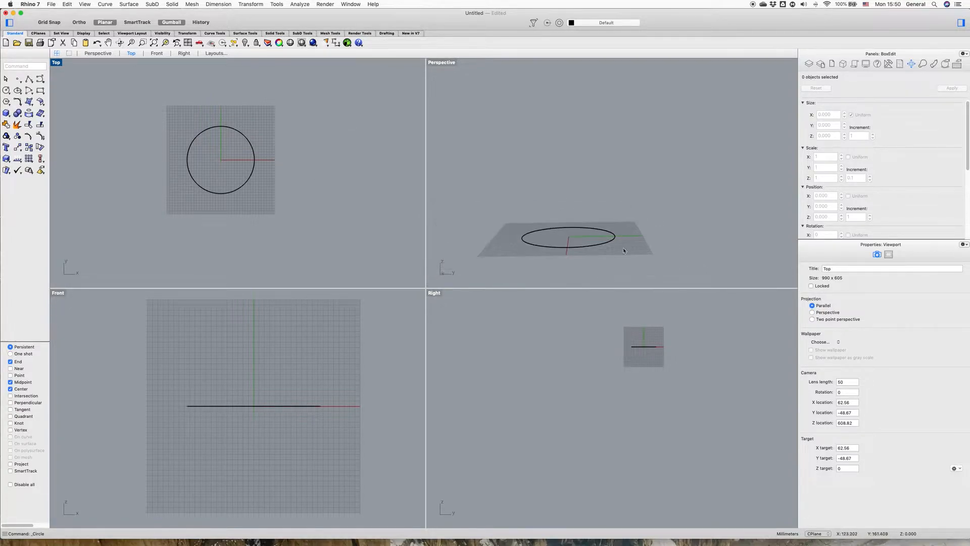
{"action": "scroll", "coordinate": [624, 250], "scroll_direction": "up", "scroll_amount": 2}
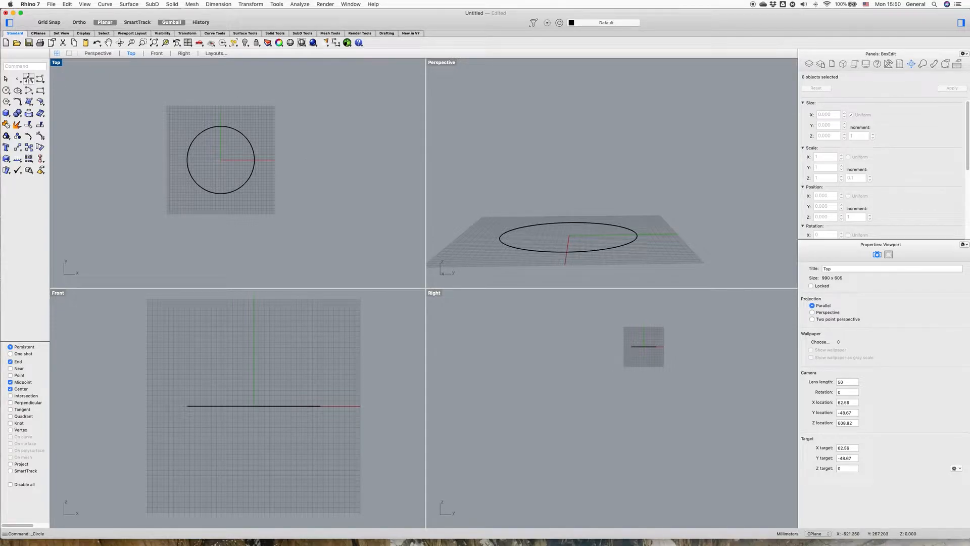
{"action": "left_click", "coordinate": [29, 78]}
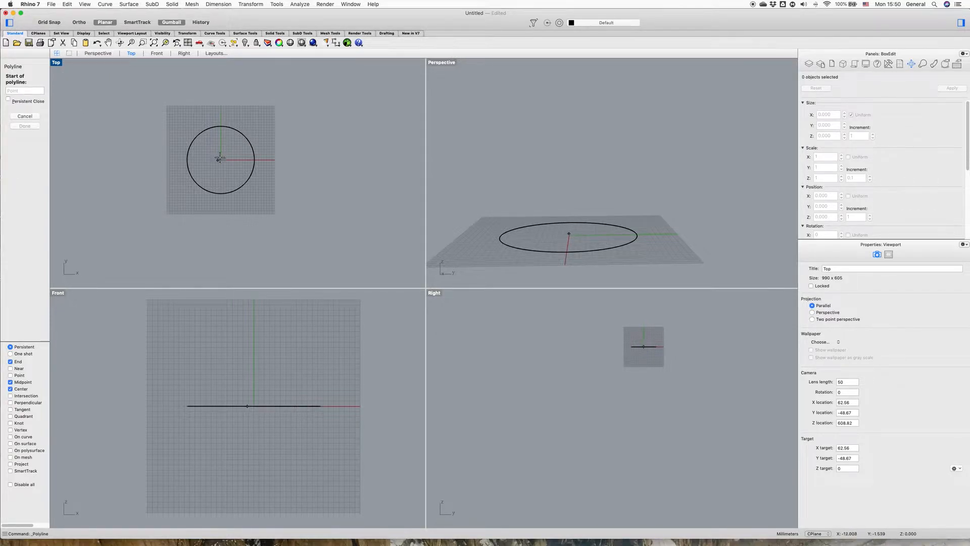
{"action": "type", "text": "0"}
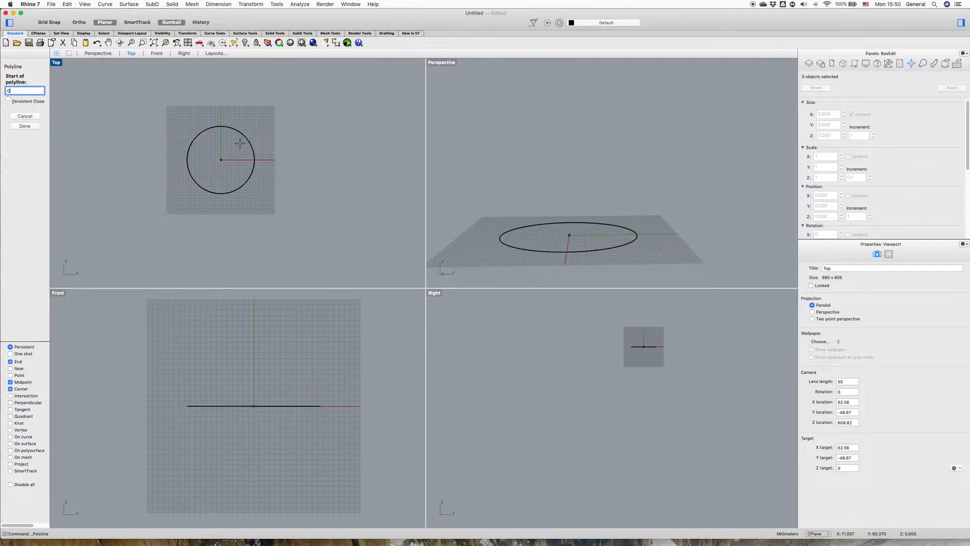
{"action": "key", "text": "Return"}
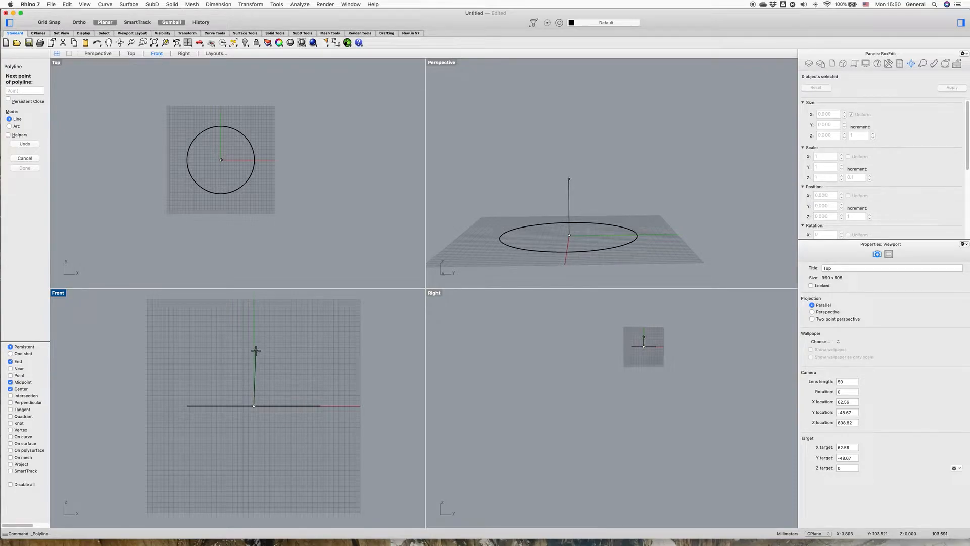
{"action": "type", "text": "55"}
{"action": "key", "text": "Return"}
{"action": "key", "text": "shift"}
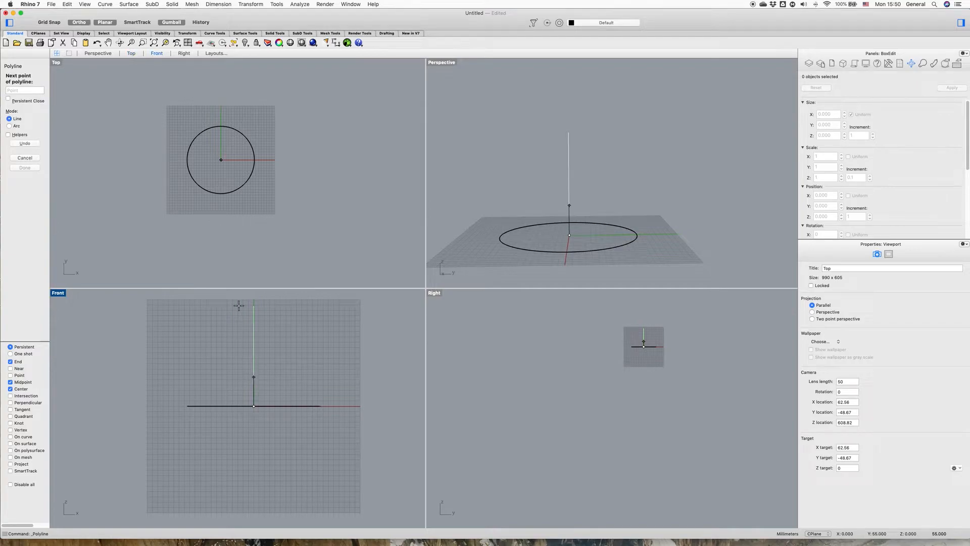
{"action": "left_click", "coordinate": [244, 305], "text": "shift"}
{"action": "right_click", "coordinate": [261, 303]}
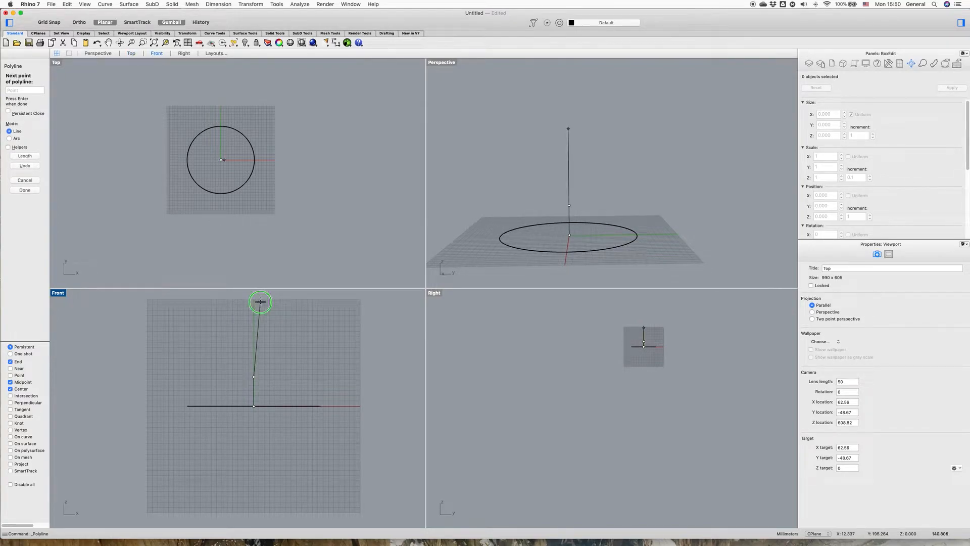
{"action": "right_click_drag", "start_coordinate": [606, 240], "coordinate": [657, 253]}
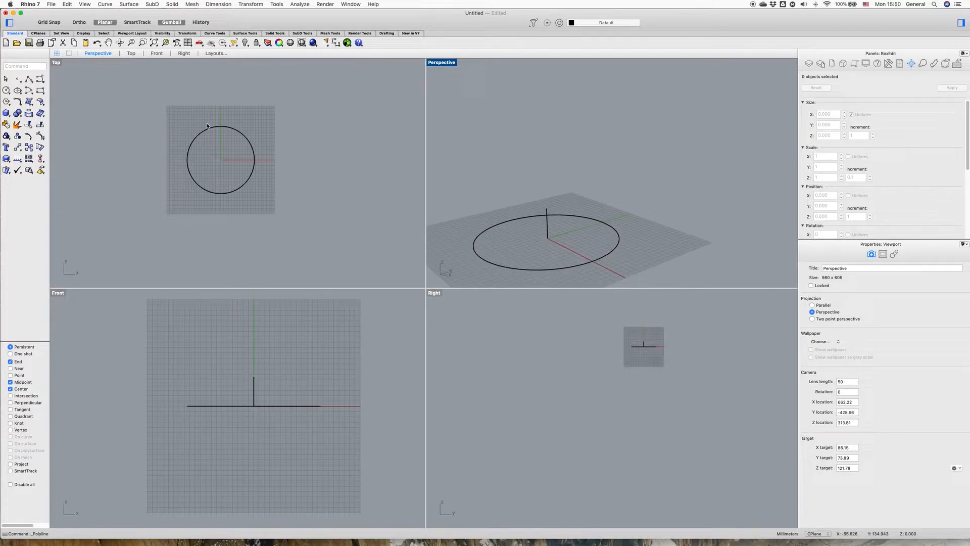
{"action": "right_click", "coordinate": [259, 388]}
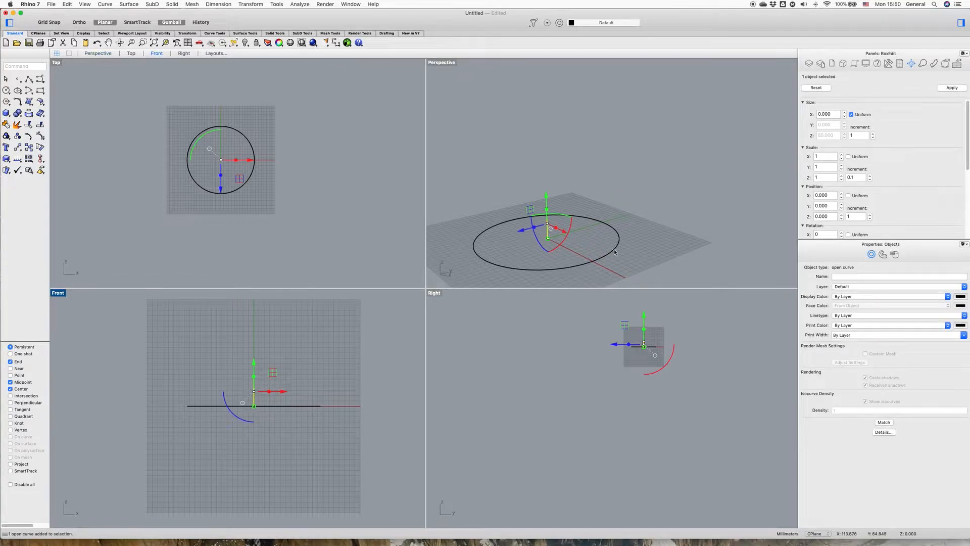
{"action": "left_click", "coordinate": [557, 218]}
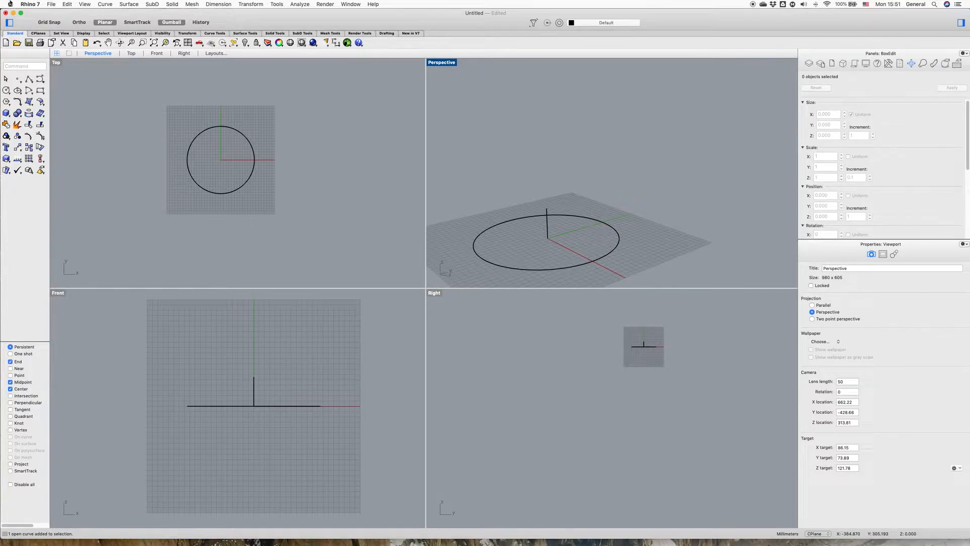
Draw a degree 3 S-shaped control point curve in the Front view from the circle's positive X point to about X 10, height 68 mm
{"action": "left_click", "coordinate": [41, 79]}
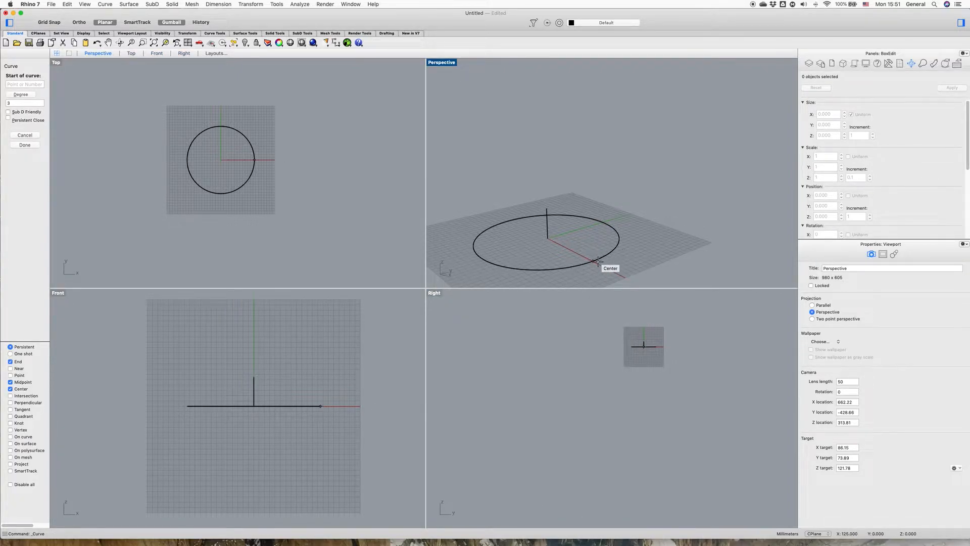
{"action": "left_click", "coordinate": [105, 23]}
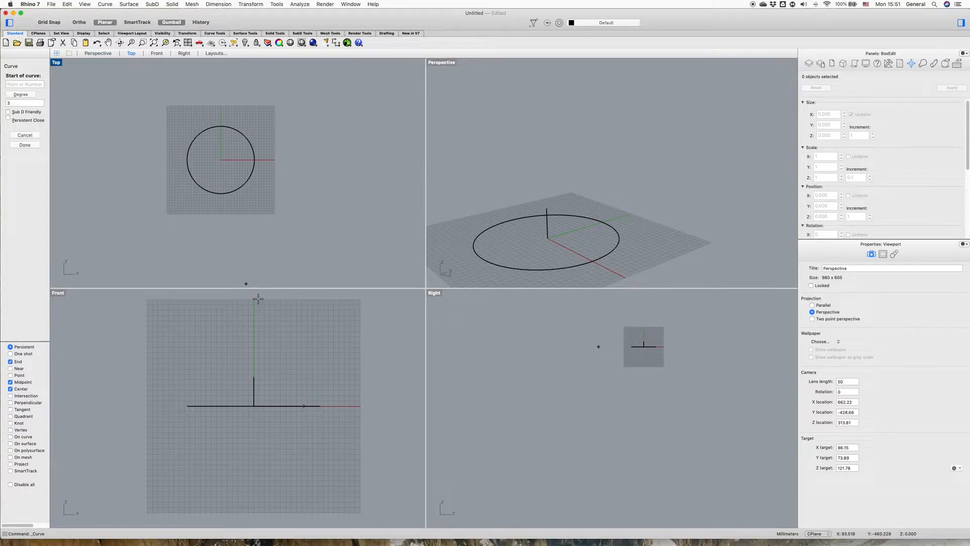
{"action": "left_click", "coordinate": [596, 262]}
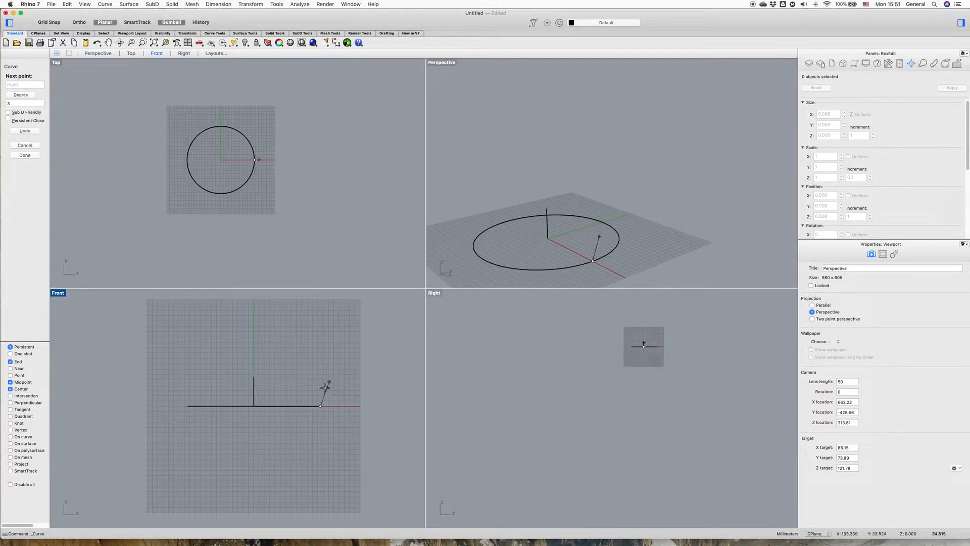
{"action": "scroll", "coordinate": [273, 370], "scroll_direction": "up", "scroll_amount": 3}
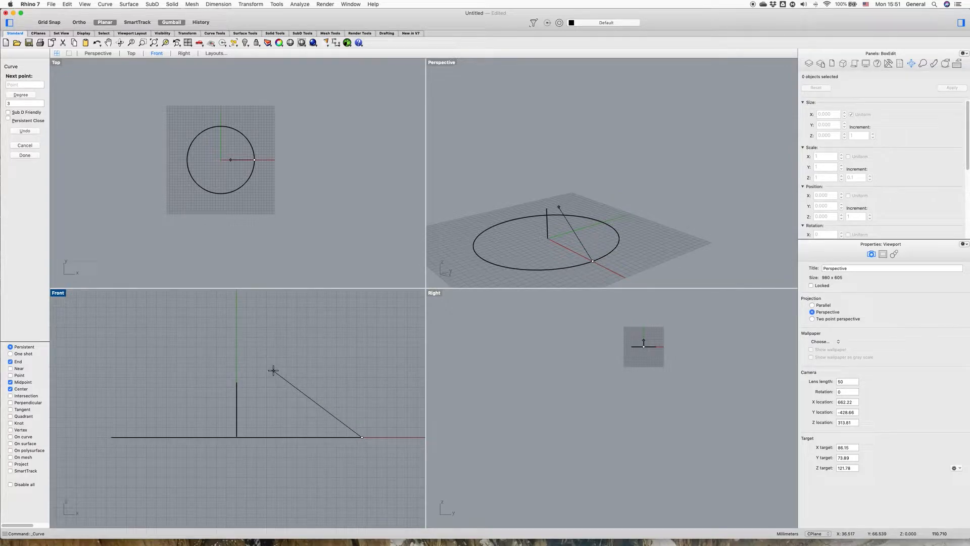
{"action": "left_click", "coordinate": [357, 400]}
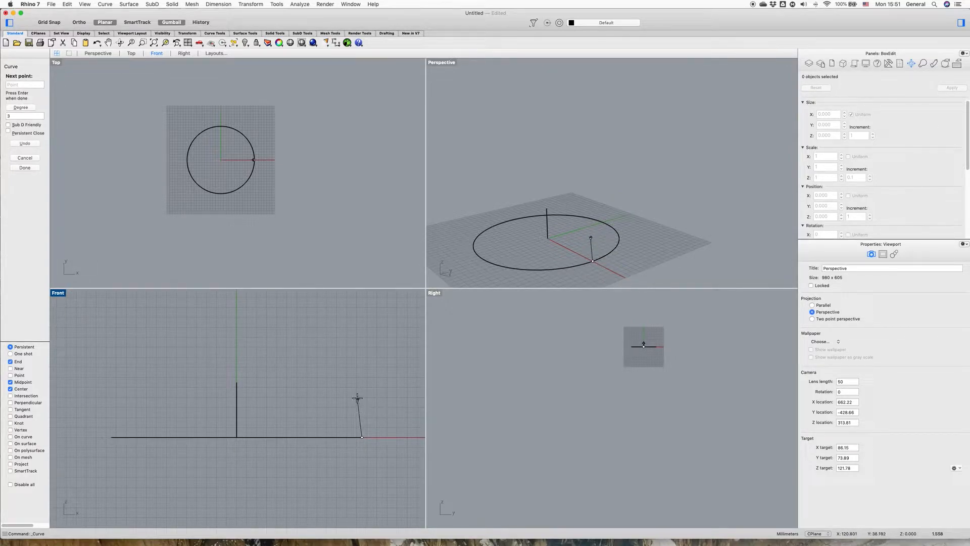
{"action": "left_click", "coordinate": [274, 391]}
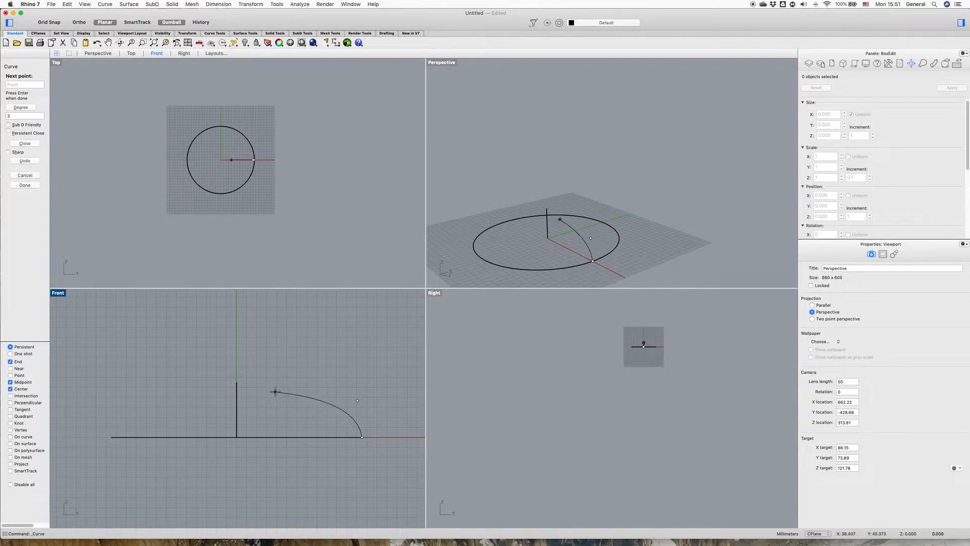
{"action": "left_click", "coordinate": [246, 369]}
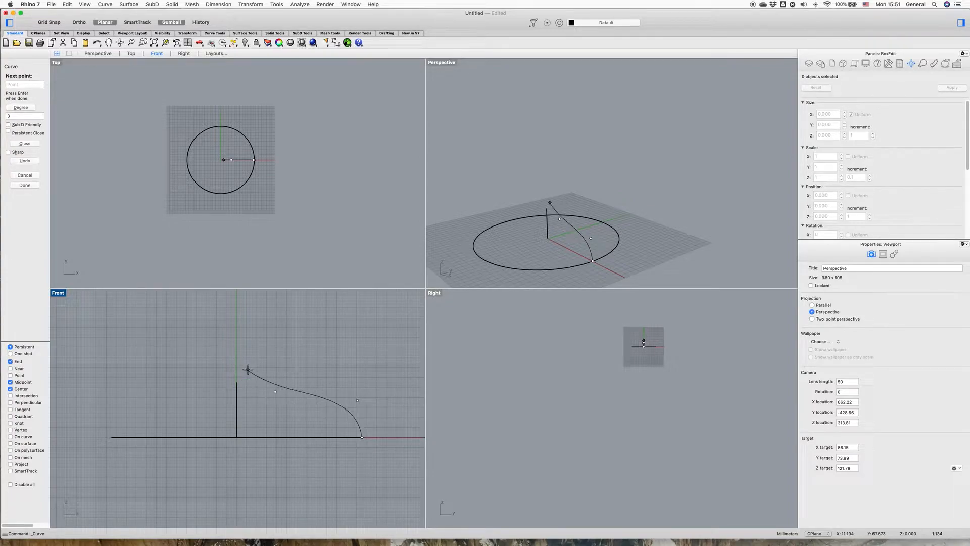
{"action": "right_click", "coordinate": [284, 336]}
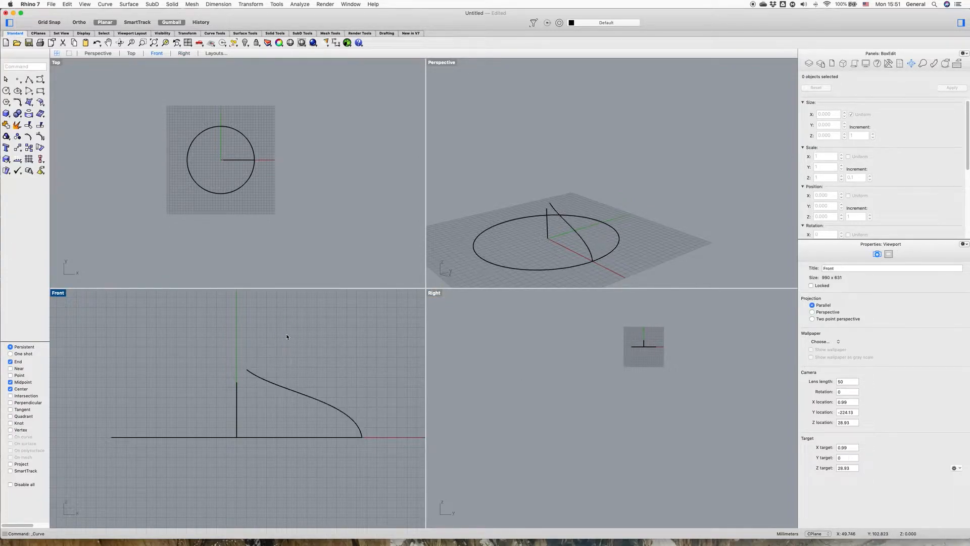
Reshape the S-shaped profile curve in the Front view by lowering its inner middle control point about 11 mm and raising the outer one
{"action": "right_click_drag", "start_coordinate": [634, 274], "coordinate": [573, 264]}
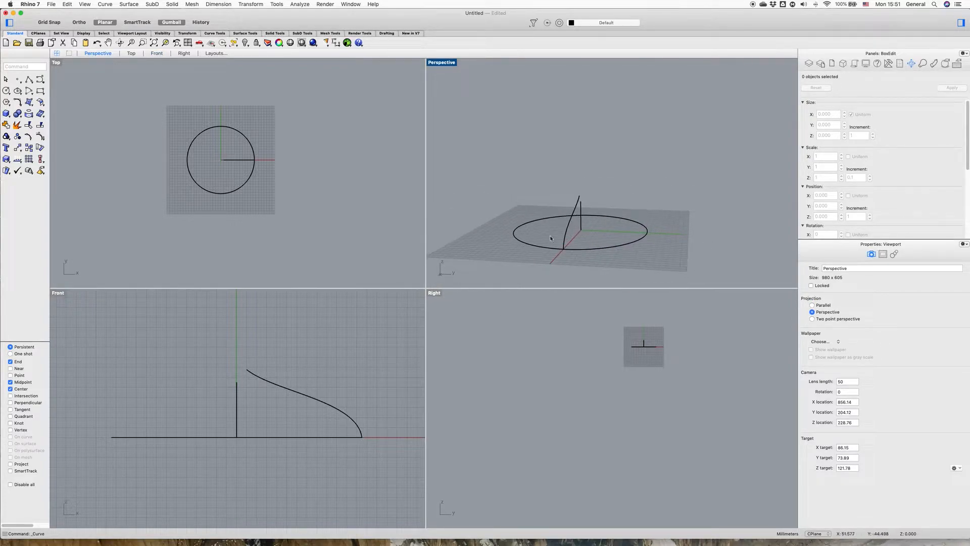
{"action": "left_click", "coordinate": [273, 383]}
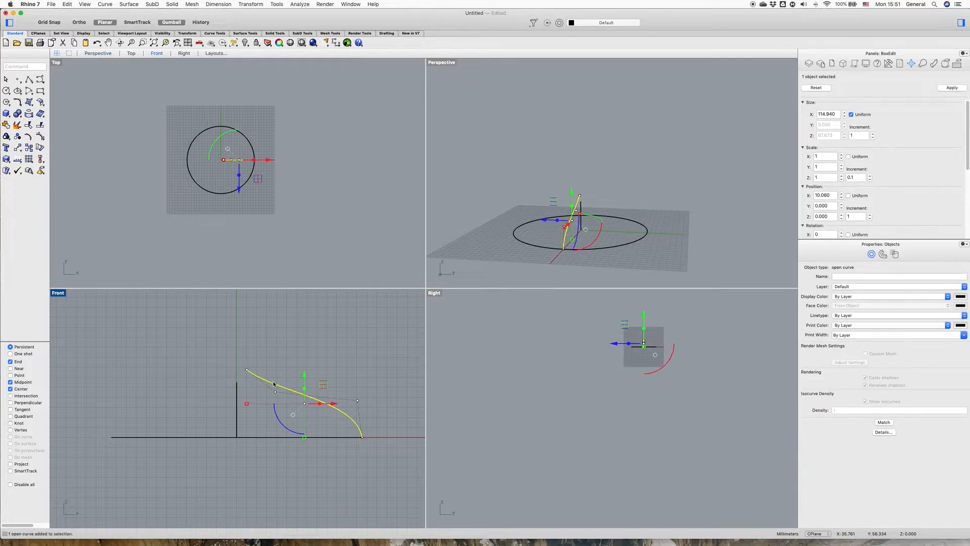
{"action": "scroll", "coordinate": [354, 427], "scroll_direction": "up", "scroll_amount": 3}
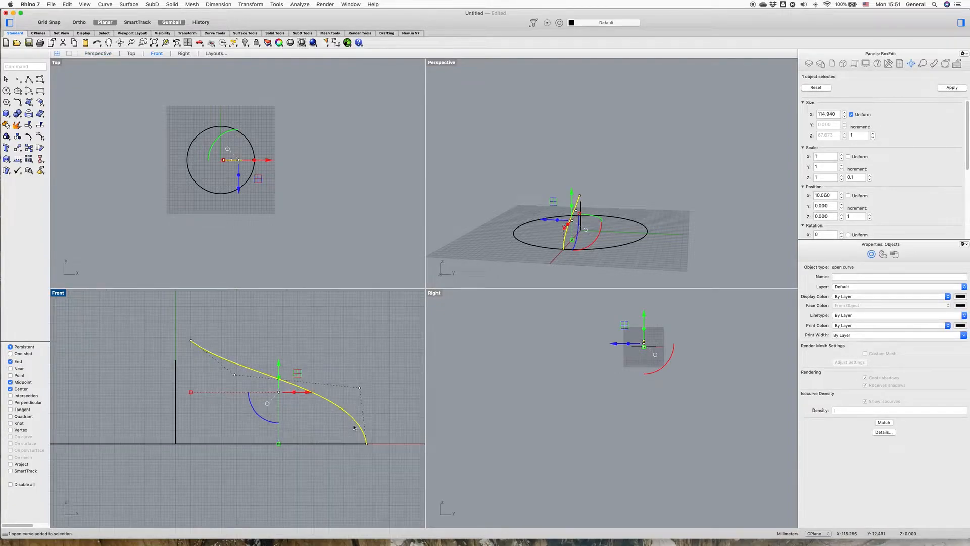
{"action": "left_click", "coordinate": [235, 376]}
{"action": "left_click_drag", "start_coordinate": [235, 347], "coordinate": [224, 367]}
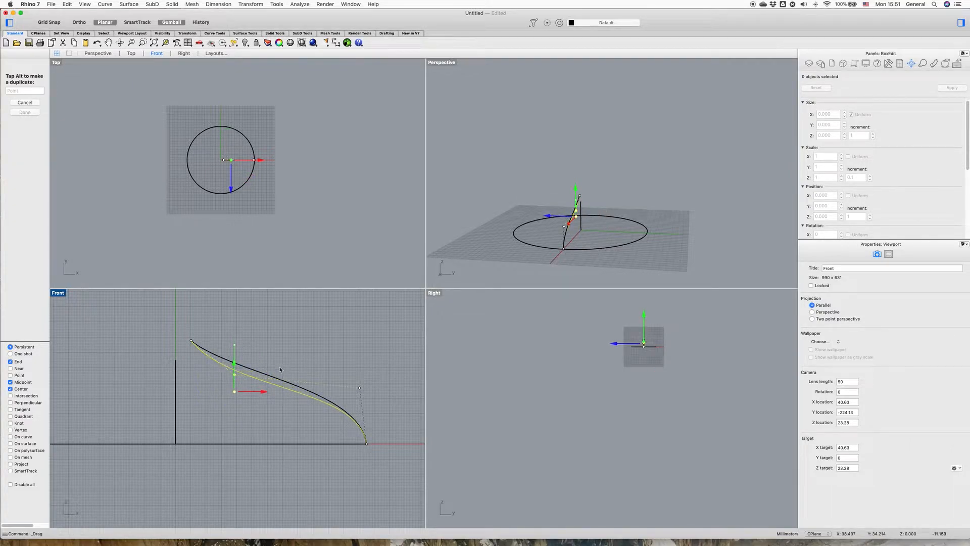
{"action": "left_click", "coordinate": [343, 412]}
{"action": "left_click", "coordinate": [360, 388]}
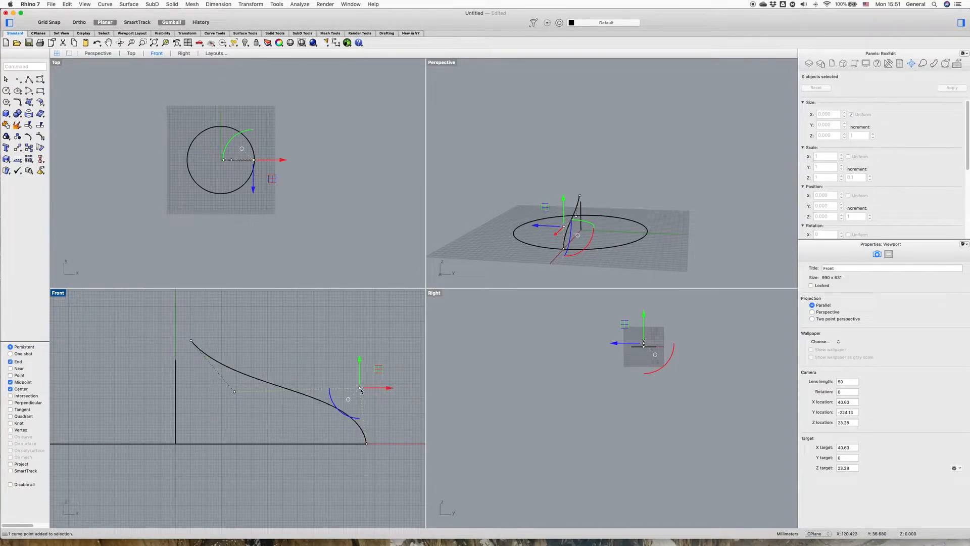
{"action": "left_click_drag", "start_coordinate": [360, 357], "coordinate": [361, 358]}
{"action": "left_click_drag", "start_coordinate": [359, 346], "coordinate": [359, 346]}
{"action": "key", "text": "Escape"}
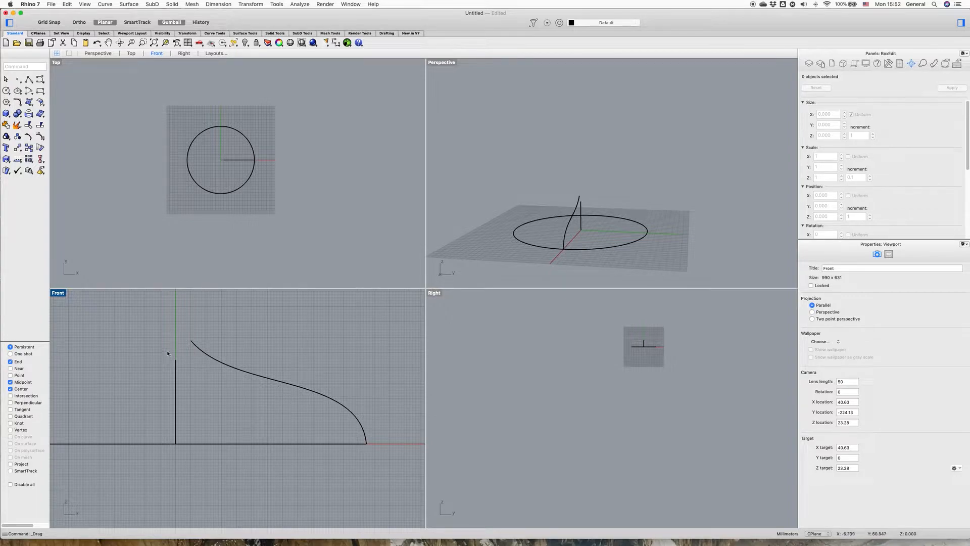
Lower the profile curve's upper end control point straight down to about the height of the vertical line's top
{"action": "left_click", "coordinate": [201, 350]}
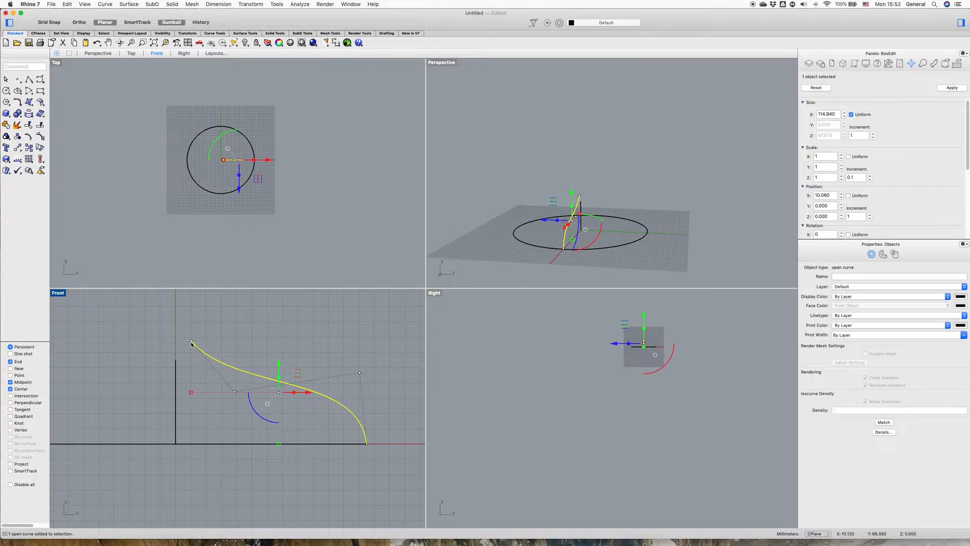
{"action": "left_click", "coordinate": [191, 341]}
{"action": "left_click_drag", "start_coordinate": [191, 314], "coordinate": [193, 337]}
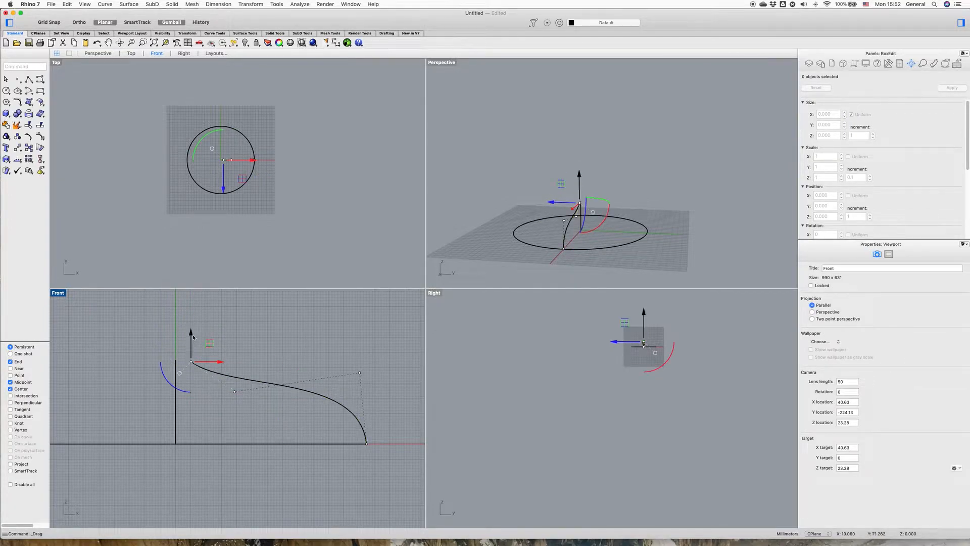
{"action": "key", "text": "Escape"}
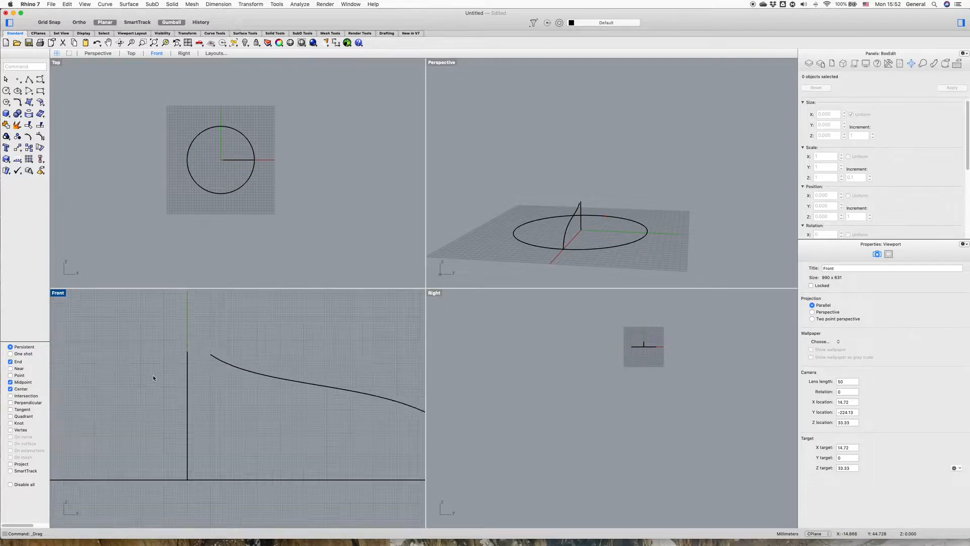
{"action": "scroll", "coordinate": [271, 366], "scroll_direction": "down", "scroll_amount": 2}
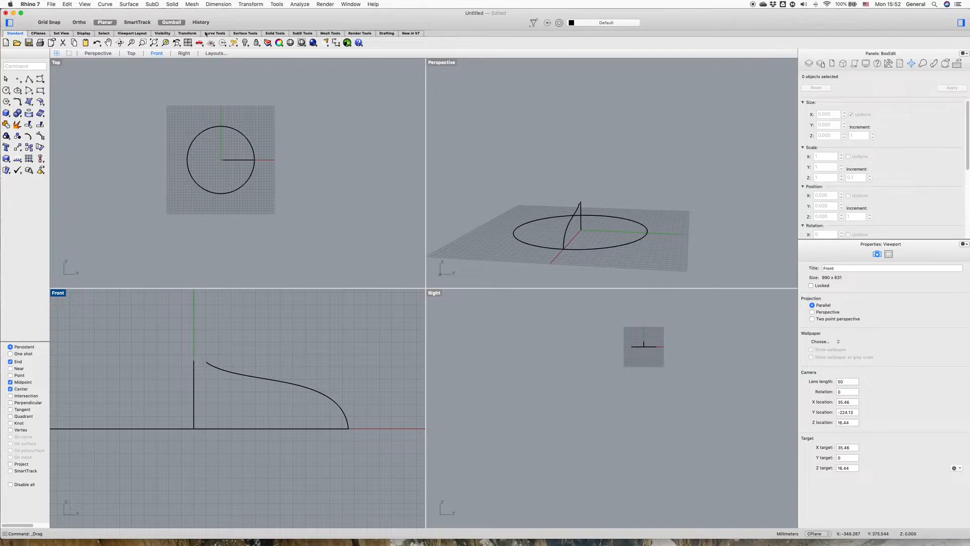
Revolve the profile curve a full circle around the vertical centre line as a surface to form the dome
{"action": "left_click", "coordinate": [238, 34]}
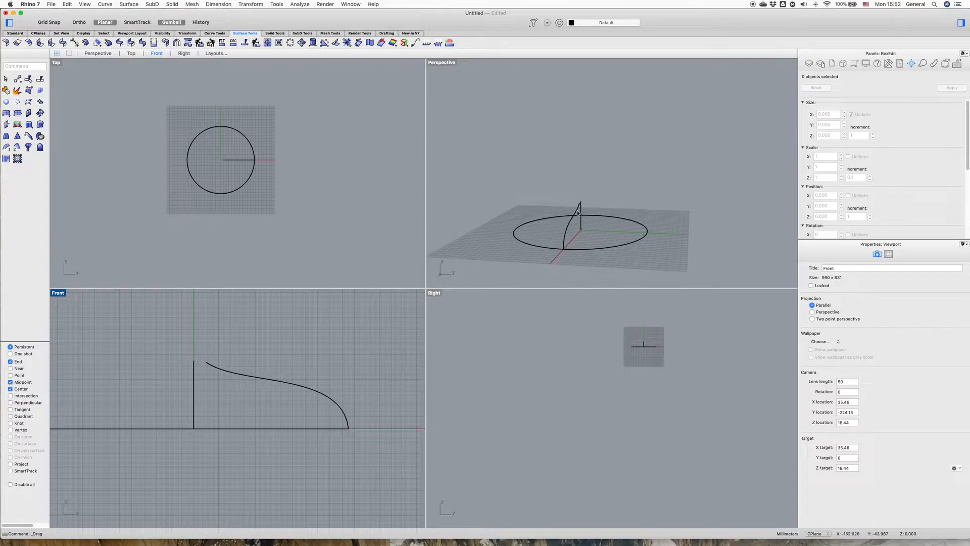
{"action": "left_click", "coordinate": [30, 147]}
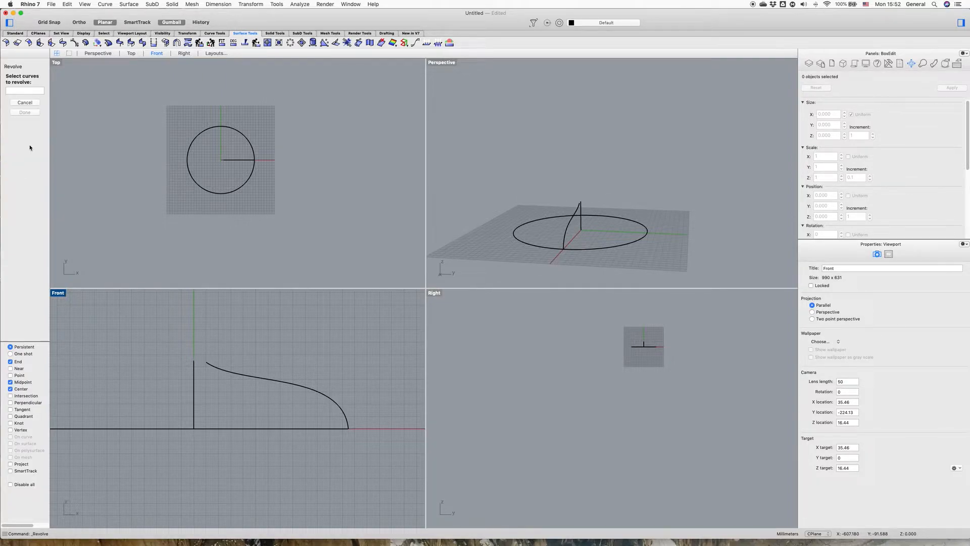
{"action": "left_click", "coordinate": [289, 382]}
{"action": "left_click", "coordinate": [19, 125]}
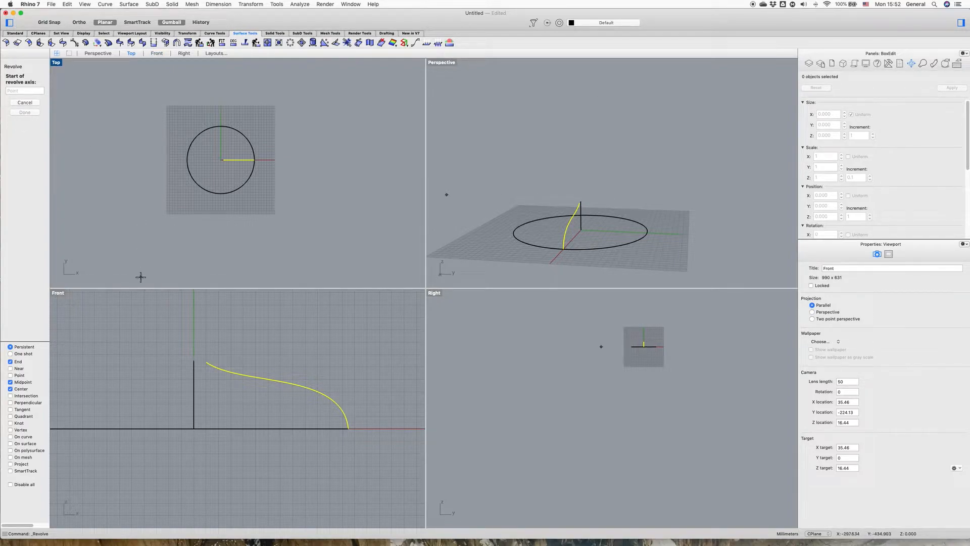
{"action": "left_click", "coordinate": [200, 360]}
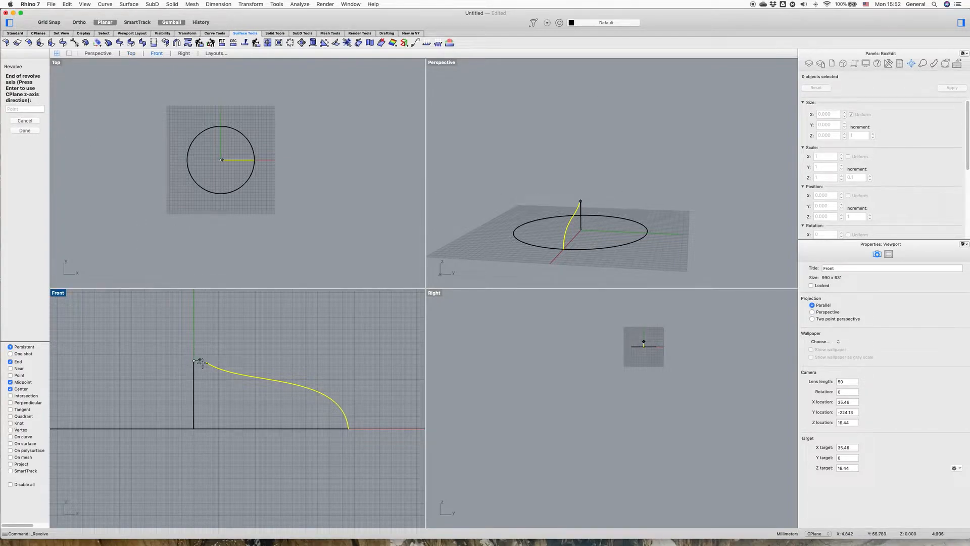
{"action": "left_click", "coordinate": [194, 428]}
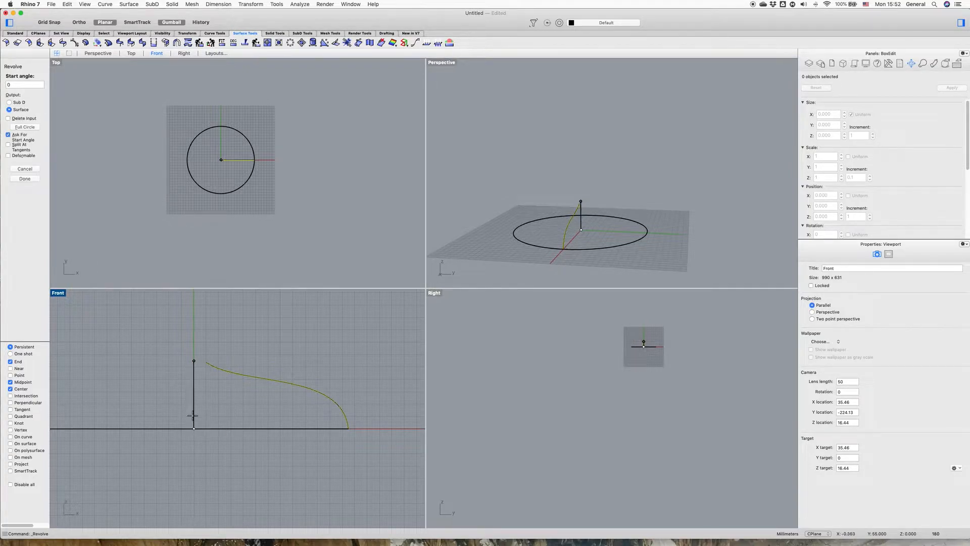
{"action": "left_click", "coordinate": [25, 127]}
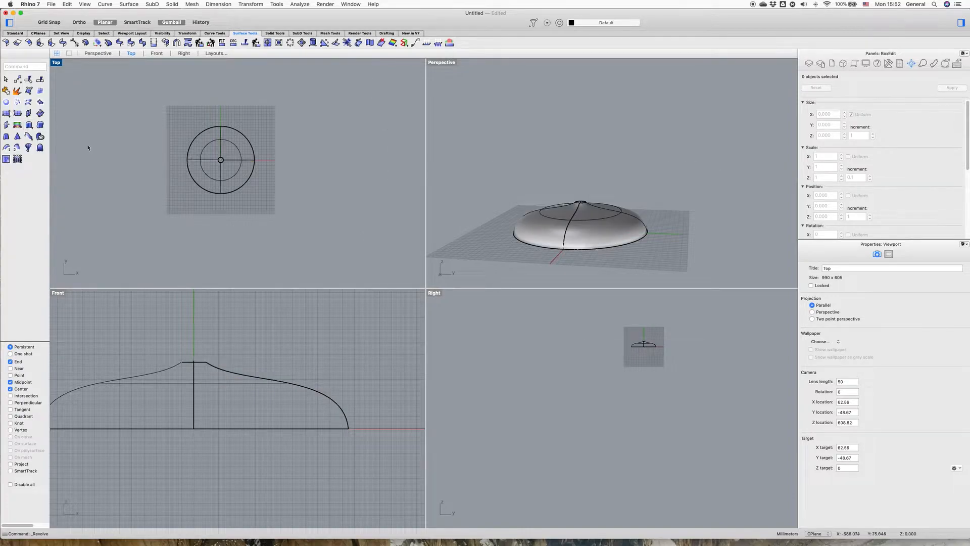
Examine the revolved dome's shape and its top opening in the Perspective and Front views
{"action": "scroll", "coordinate": [590, 243], "scroll_direction": "up", "scroll_amount": 5}
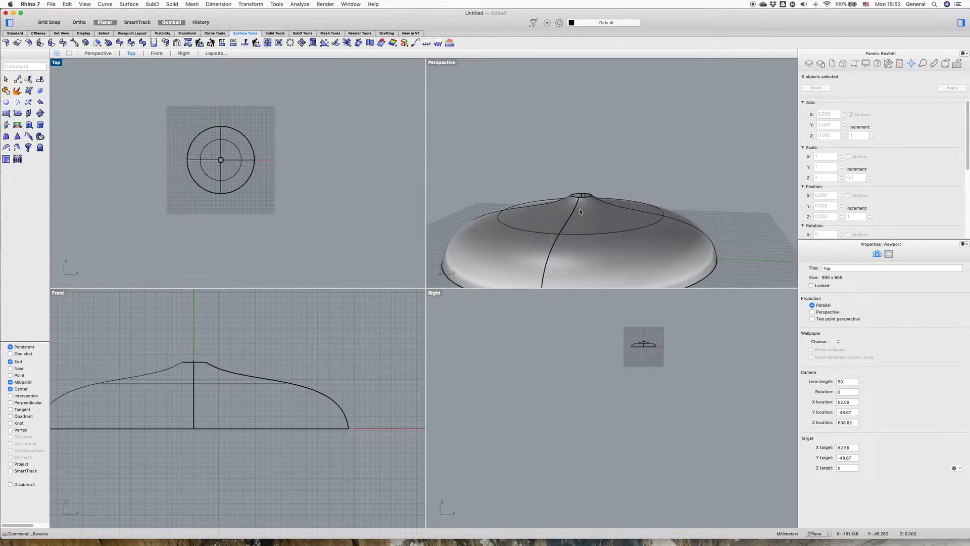
{"action": "right_click_drag", "start_coordinate": [652, 244], "coordinate": [688, 249]}
{"action": "scroll", "coordinate": [617, 256], "scroll_direction": "down", "scroll_amount": 7}
{"action": "mouse_move", "coordinate": [615, 257]}
{"action": "right_mouse_down"}
{"action": "mouse_move", "coordinate": [635, 253]}
{"action": "mouse_move", "coordinate": [671, 217]}
{"action": "mouse_move", "coordinate": [635, 241]}
{"action": "mouse_move", "coordinate": [548, 262]}
{"action": "mouse_move", "coordinate": [671, 313]}
{"action": "mouse_move", "coordinate": [626, 273]}
{"action": "mouse_move", "coordinate": [621, 254]}
{"action": "mouse_move", "coordinate": [614, 257]}
{"action": "right_mouse_up"}
{"action": "scroll", "coordinate": [183, 389], "scroll_direction": "down", "scroll_amount": 4}
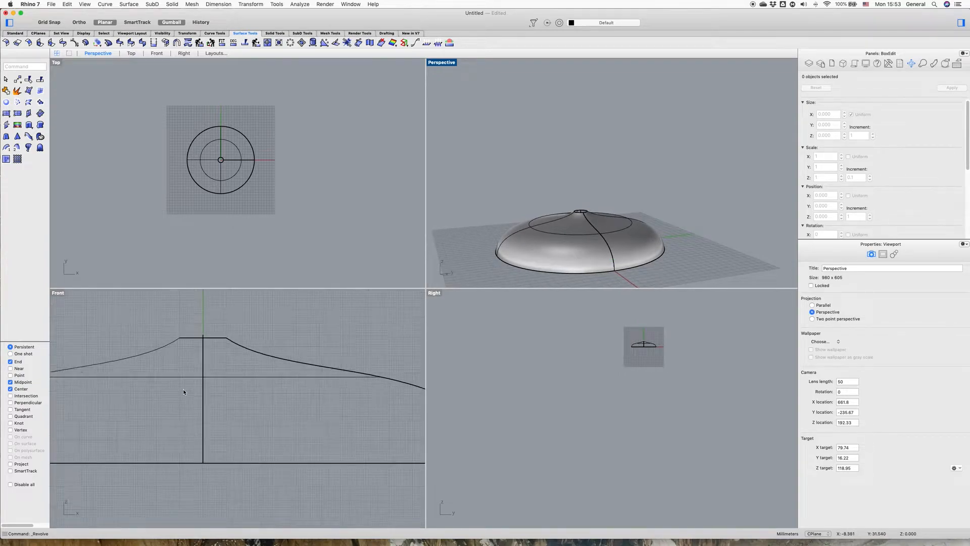
{"action": "scroll", "coordinate": [185, 390], "scroll_direction": "down", "scroll_amount": 2}
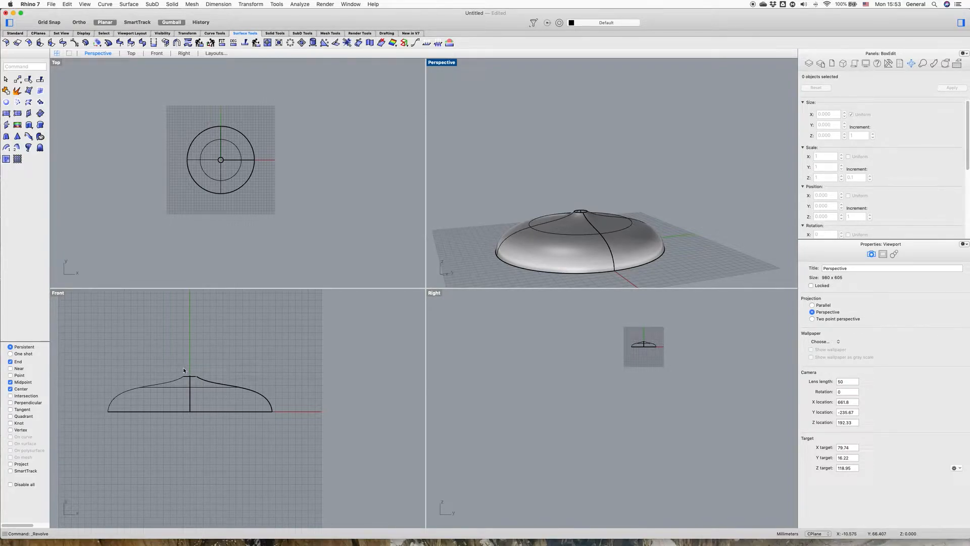
{"action": "scroll", "coordinate": [191, 360], "scroll_direction": "up", "scroll_amount": 3}
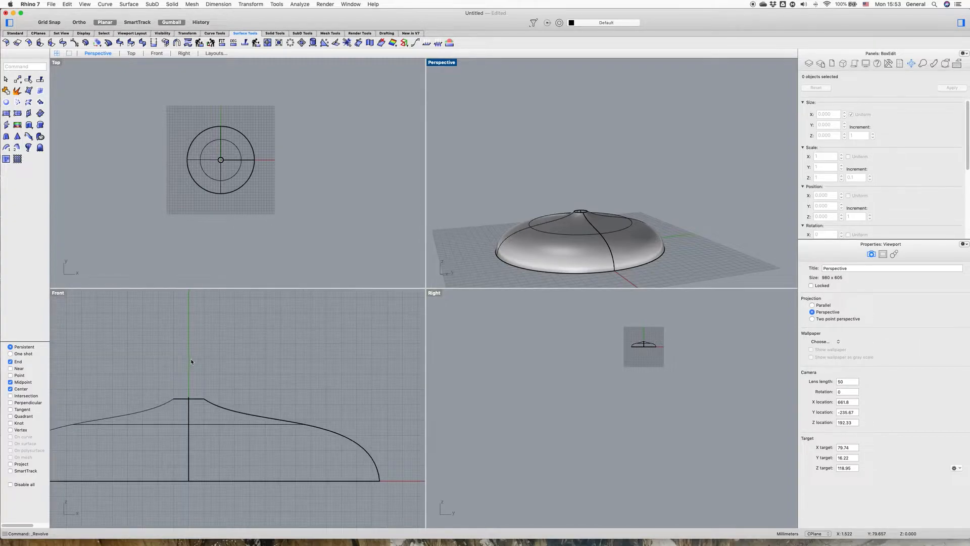
{"action": "scroll", "coordinate": [192, 353], "scroll_direction": "down", "scroll_amount": 10}
{"action": "scroll", "coordinate": [199, 320], "scroll_direction": "up", "scroll_amount": 4}
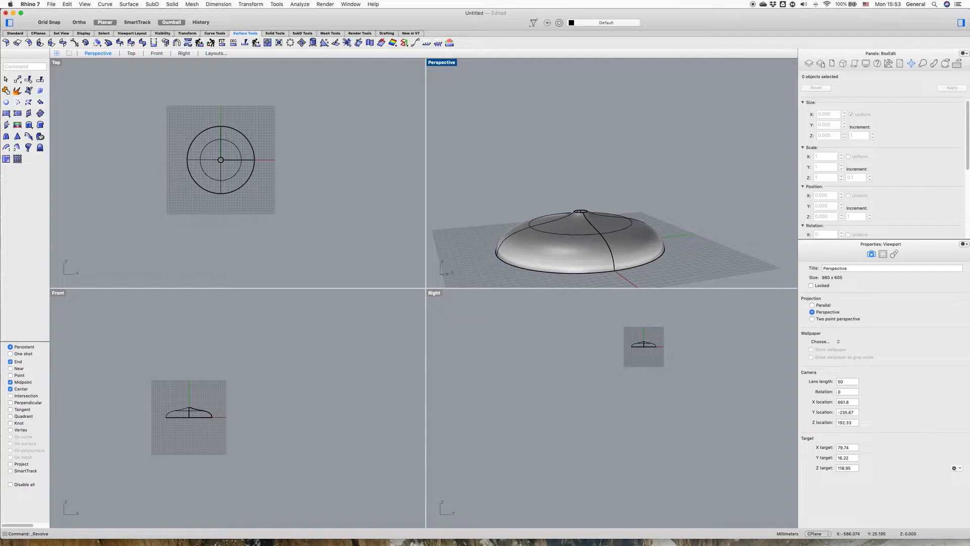
Draw a degree 3 hook-shaped control point curve in the Front view from the vertical line's top end, ending above the dome at about X -126
{"action": "left_click", "coordinate": [15, 33]}
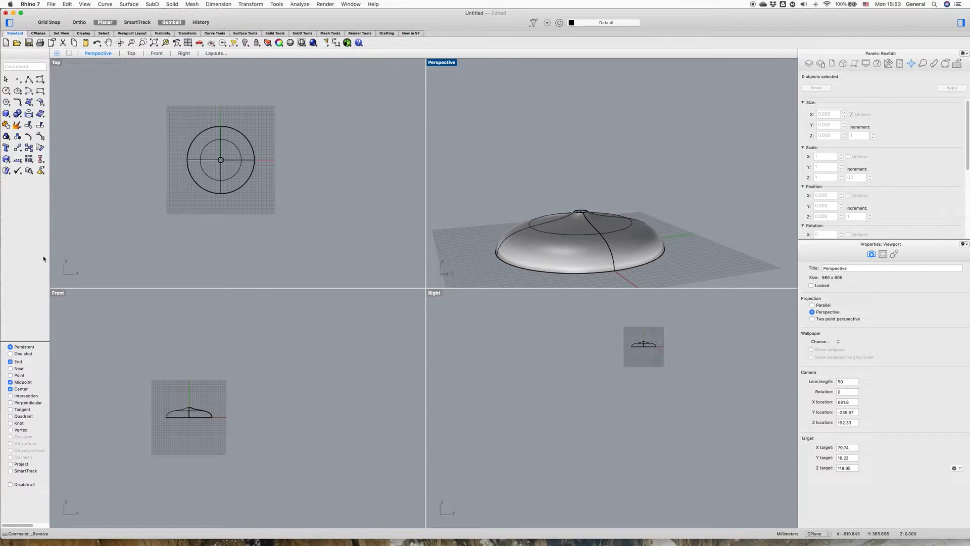
{"action": "left_click", "coordinate": [40, 79]}
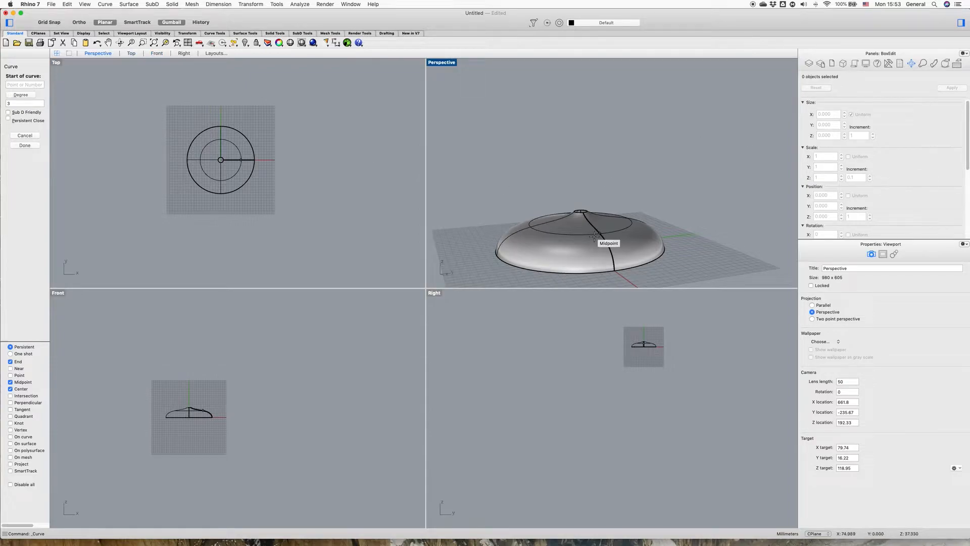
{"action": "scroll", "coordinate": [598, 236], "scroll_direction": "up", "scroll_amount": 5}
{"action": "scroll", "coordinate": [221, 160], "scroll_direction": "up", "scroll_amount": 5}
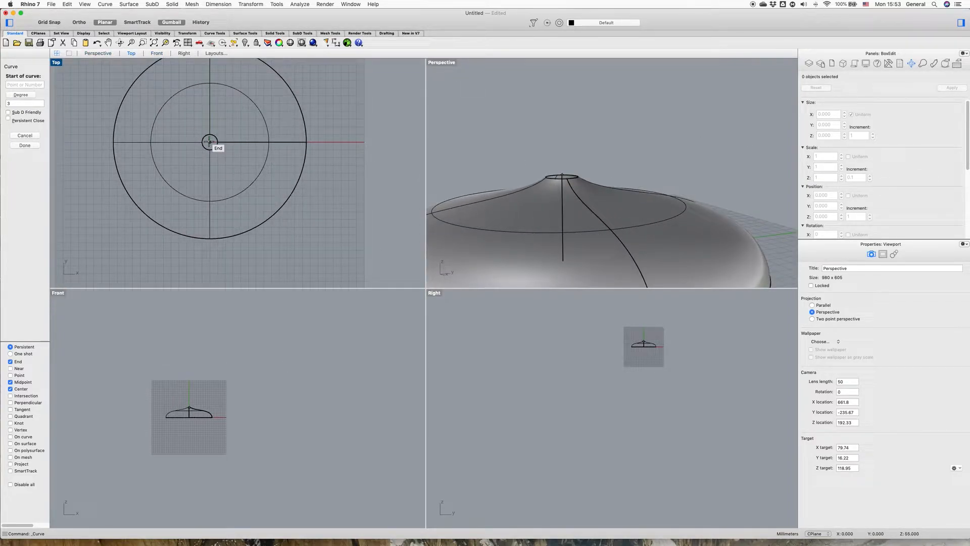
{"action": "left_click", "coordinate": [563, 173]}
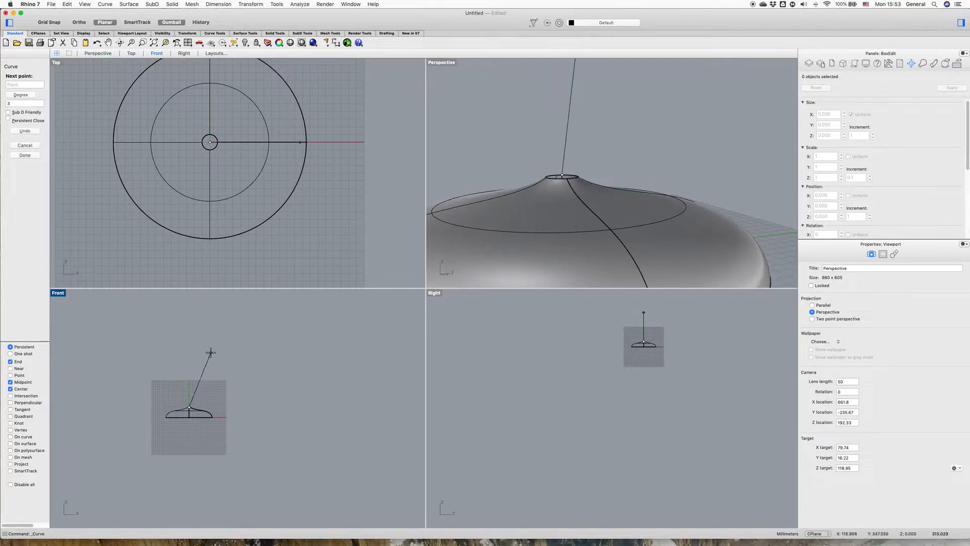
{"action": "scroll", "coordinate": [209, 357], "scroll_direction": "down", "scroll_amount": 5}
{"action": "scroll", "coordinate": [222, 358], "scroll_direction": "up", "scroll_amount": 7}
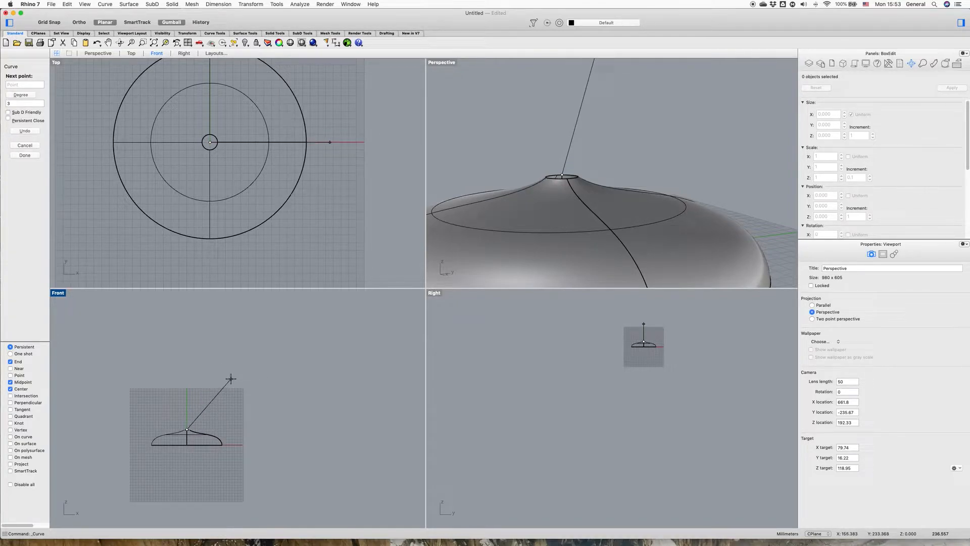
{"action": "left_click", "coordinate": [230, 378]}
{"action": "left_click", "coordinate": [230, 320]}
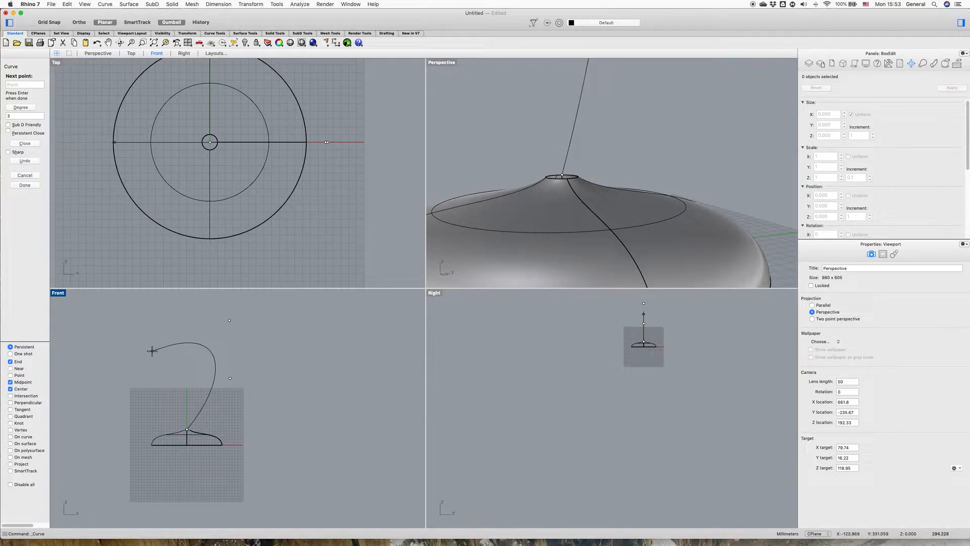
{"action": "left_click", "coordinate": [160, 335]}
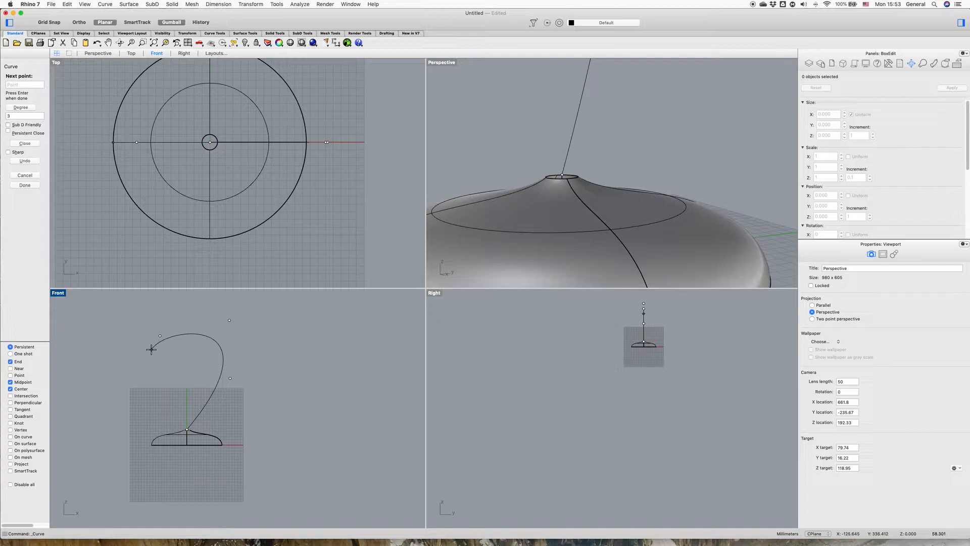
{"action": "left_click", "coordinate": [151, 349]}
{"action": "key", "text": "Return"}
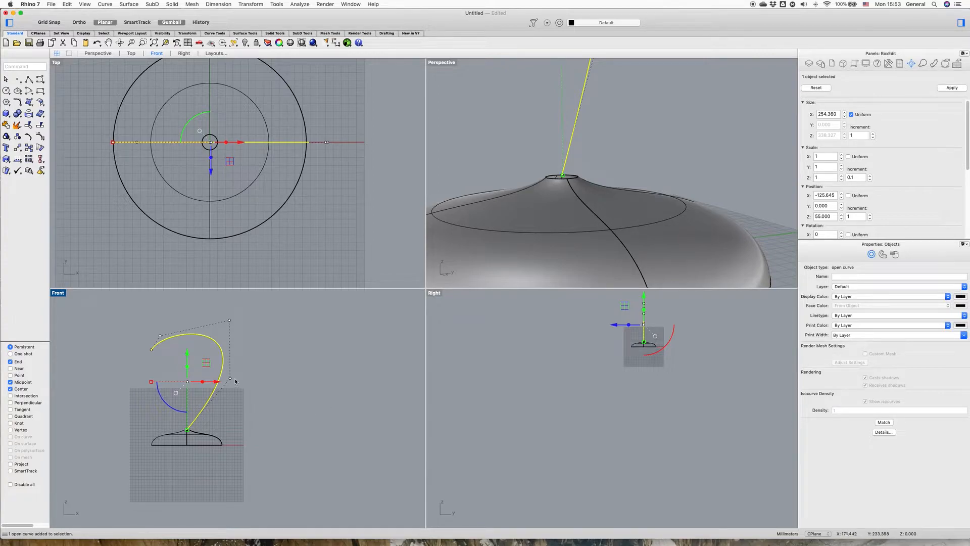
Move the hook curve's lower outer control point slightly upward in the Front view to refine the bend
{"action": "left_click", "coordinate": [230, 379]}
{"action": "left_click_drag", "start_coordinate": [231, 378], "coordinate": [214, 345]}
{"action": "left_click", "coordinate": [315, 336]}
{"action": "scroll", "coordinate": [166, 413], "scroll_direction": "up", "scroll_amount": 3}
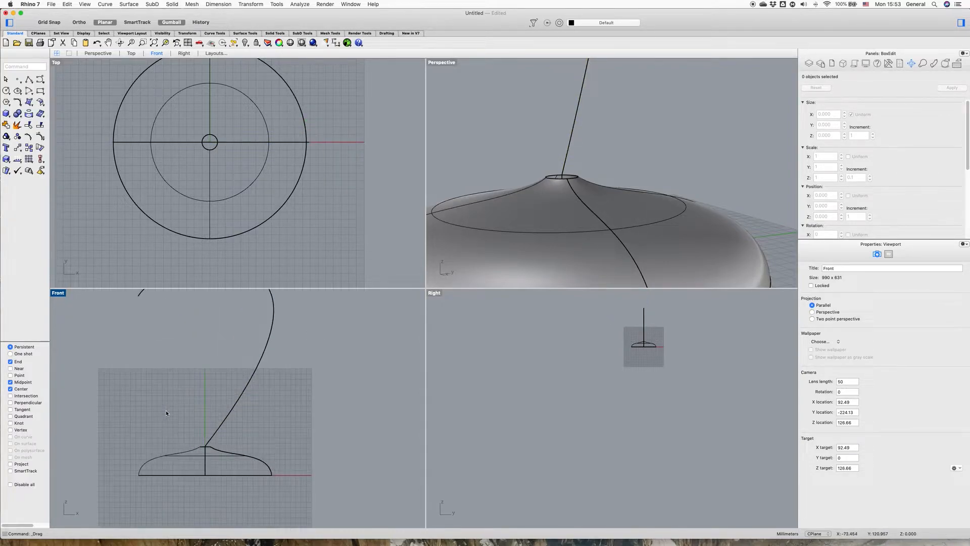
{"action": "scroll", "coordinate": [213, 443], "scroll_direction": "down", "scroll_amount": 3}
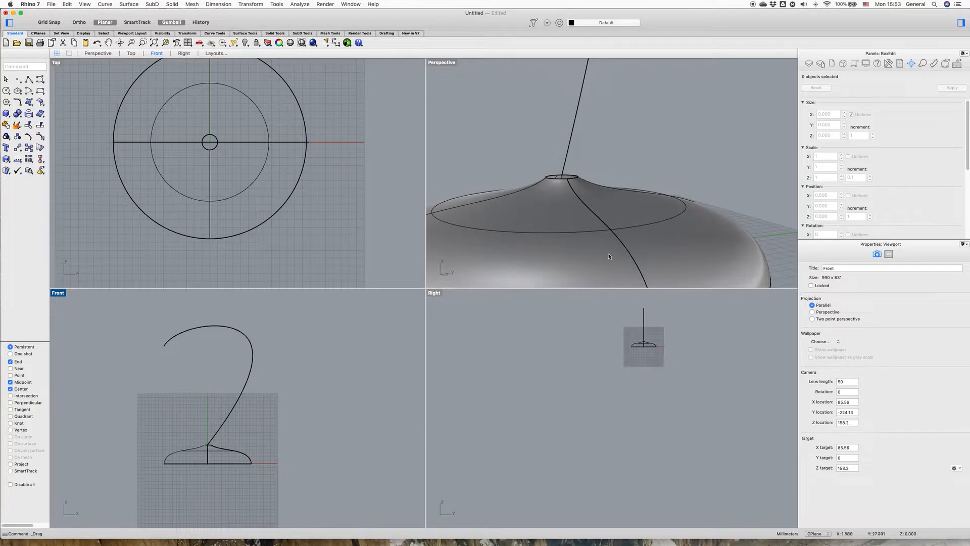
{"action": "scroll", "coordinate": [593, 267], "scroll_direction": "down", "scroll_amount": 5}
{"action": "scroll", "coordinate": [671, 173], "scroll_direction": "down", "scroll_amount": 3}
{"action": "right_click_drag", "start_coordinate": [737, 235], "coordinate": [787, 235]}
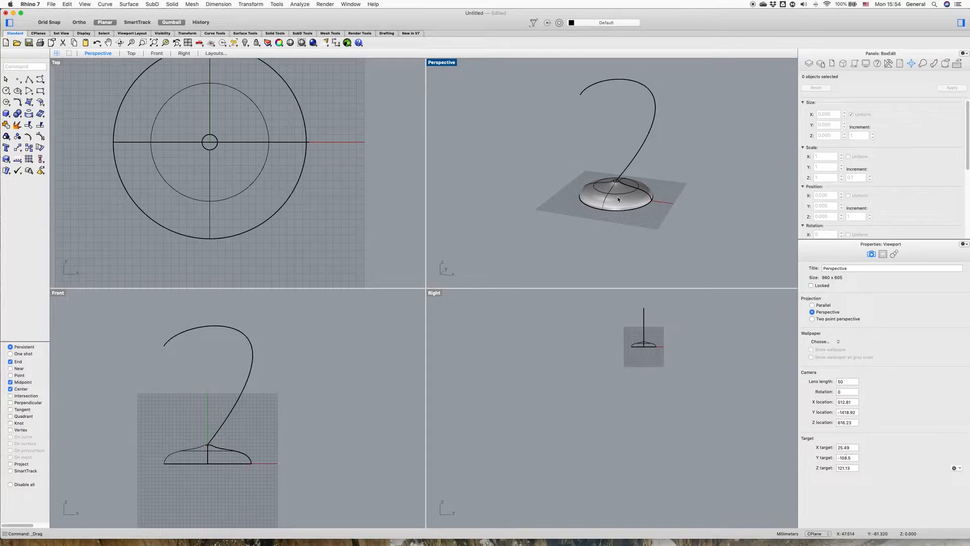
{"action": "right_click_drag", "start_coordinate": [532, 129], "coordinate": [698, 211]}
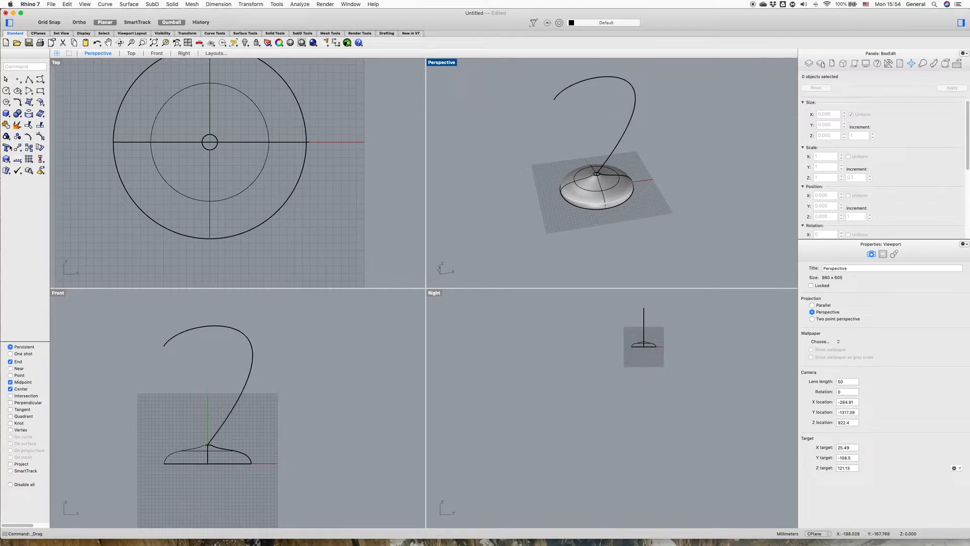
{"action": "left_click", "coordinate": [242, 33]}
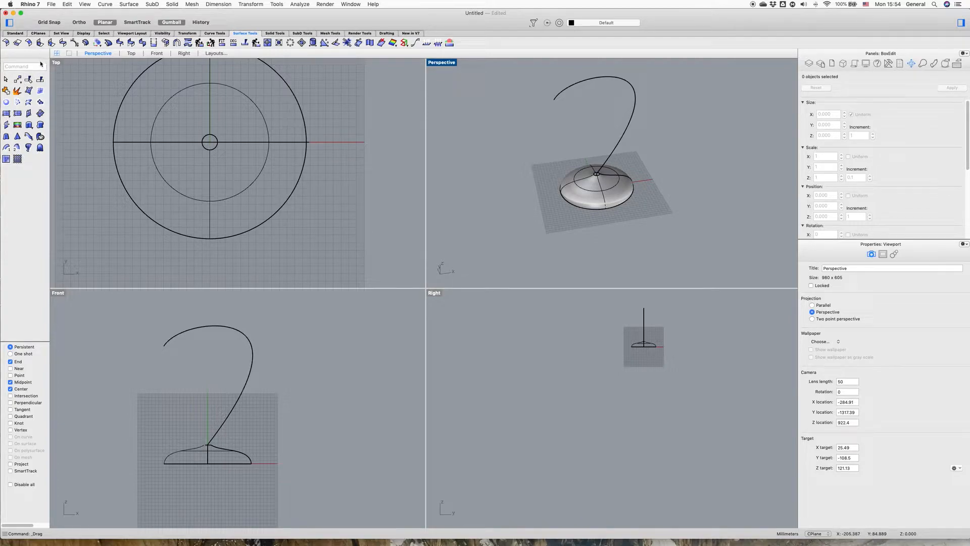
{"action": "left_click", "coordinate": [15, 33]}
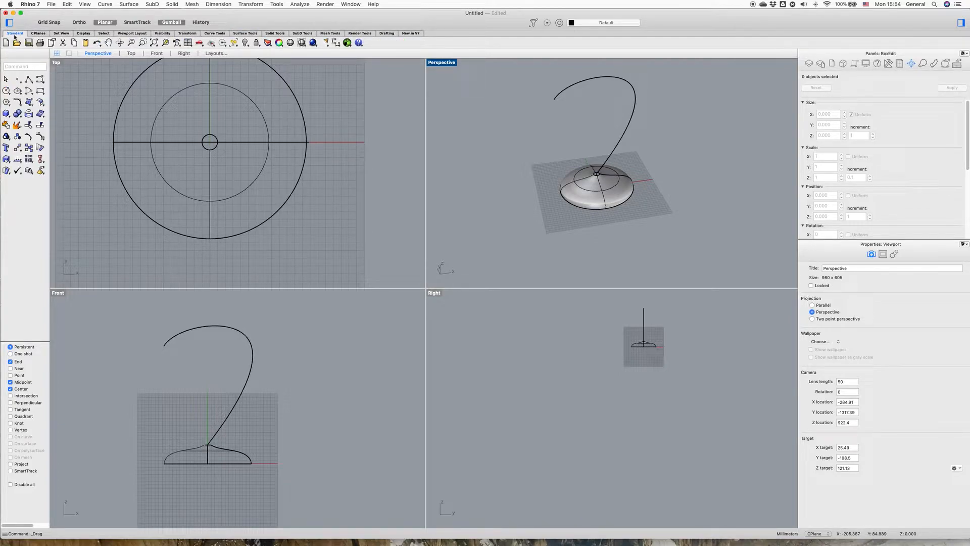
Try drawing a circle around the hook curve at its lower end, and undo it
{"action": "left_click", "coordinate": [6, 91]}
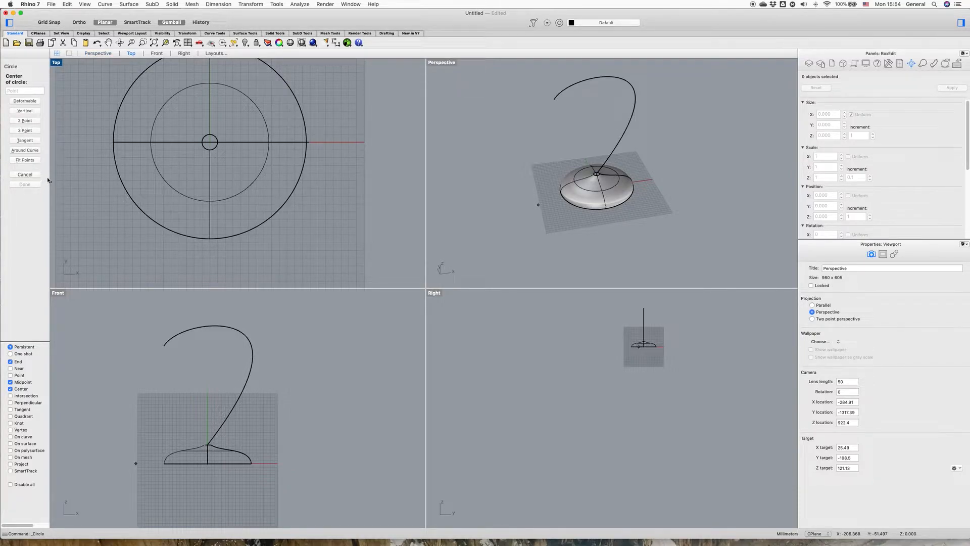
{"action": "left_click", "coordinate": [25, 150]}
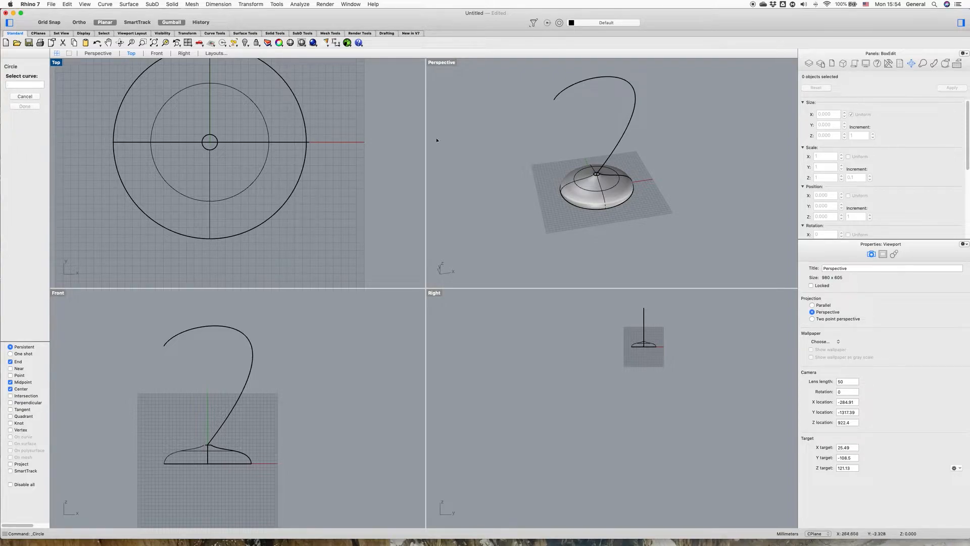
{"action": "left_click", "coordinate": [608, 77]}
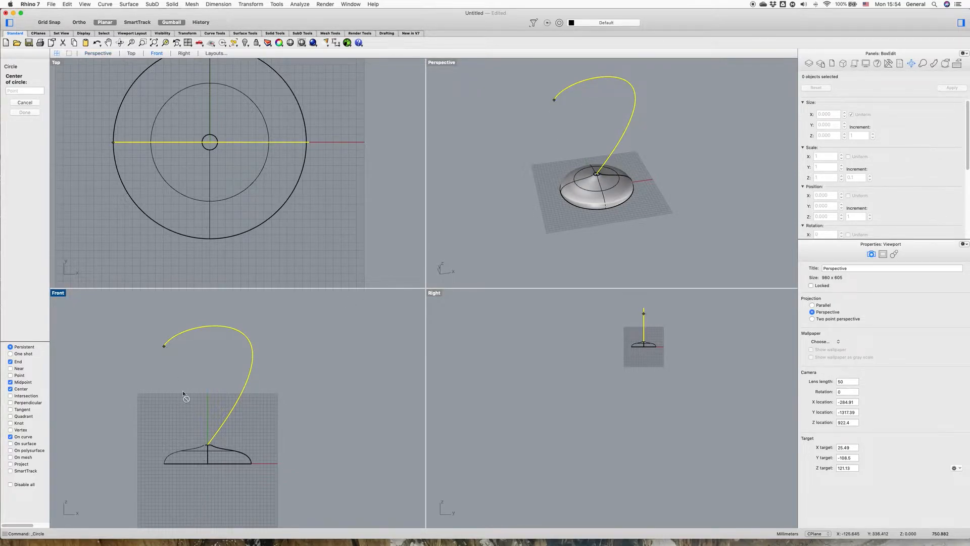
{"action": "scroll", "coordinate": [605, 184], "scroll_direction": "up", "scroll_amount": 6}
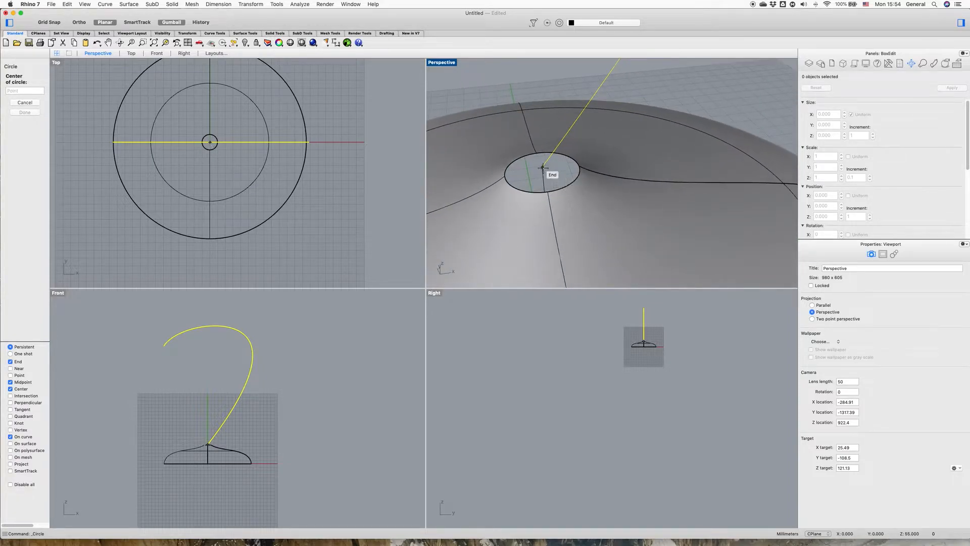
{"action": "left_click", "coordinate": [543, 167]}
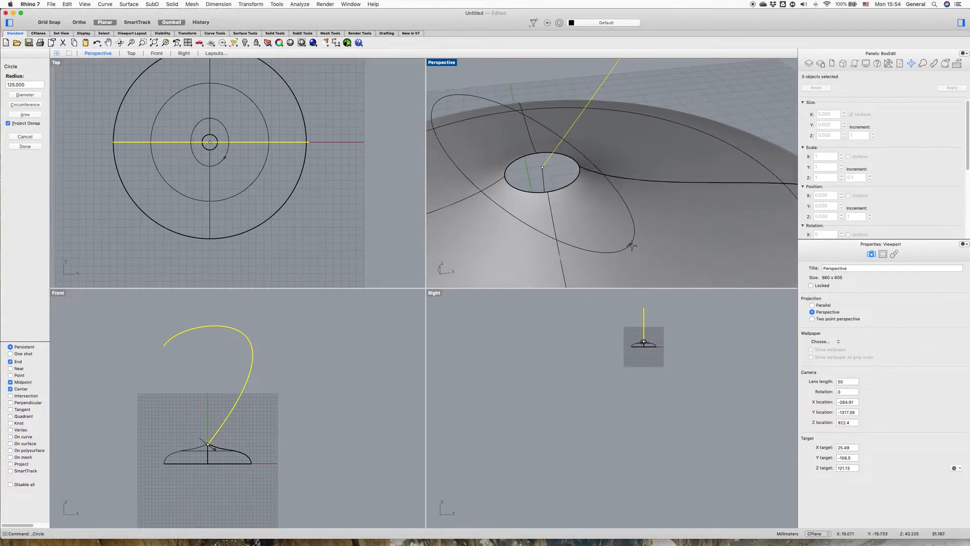
{"action": "mouse_move", "coordinate": [621, 236]}
{"action": "right_mouse_down"}
{"action": "mouse_move", "coordinate": [609, 244]}
{"action": "mouse_move", "coordinate": [615, 226]}
{"action": "right_mouse_up"}
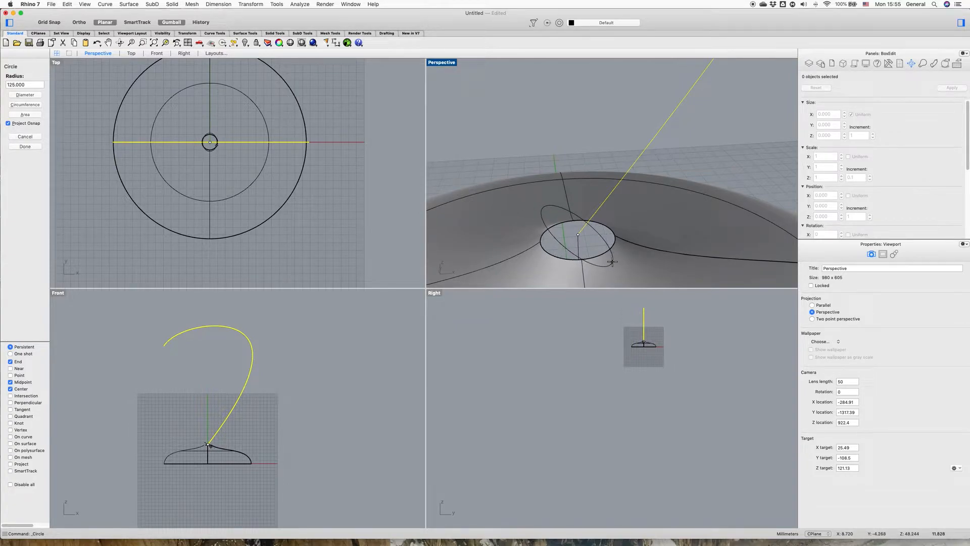
{"action": "left_click", "coordinate": [614, 264]}
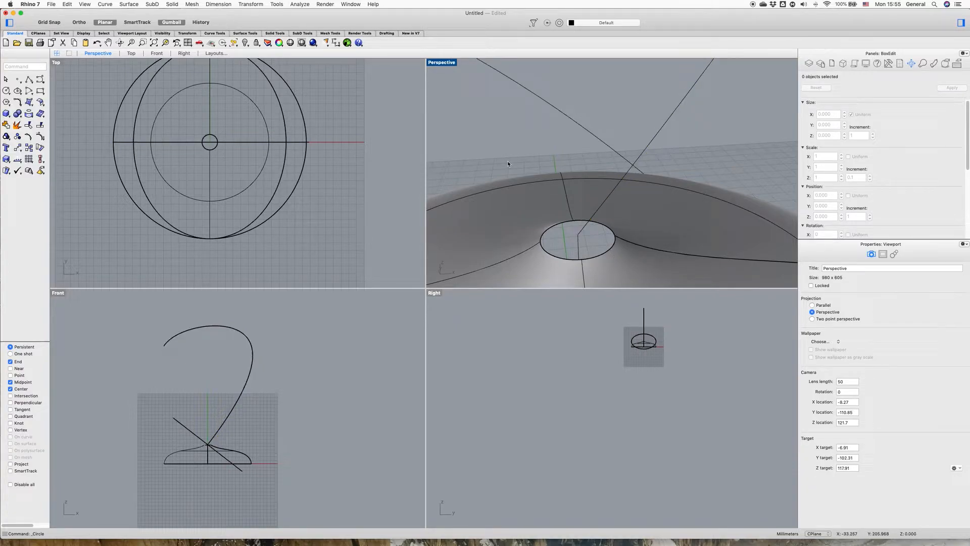
{"action": "key", "text": "super+z"}
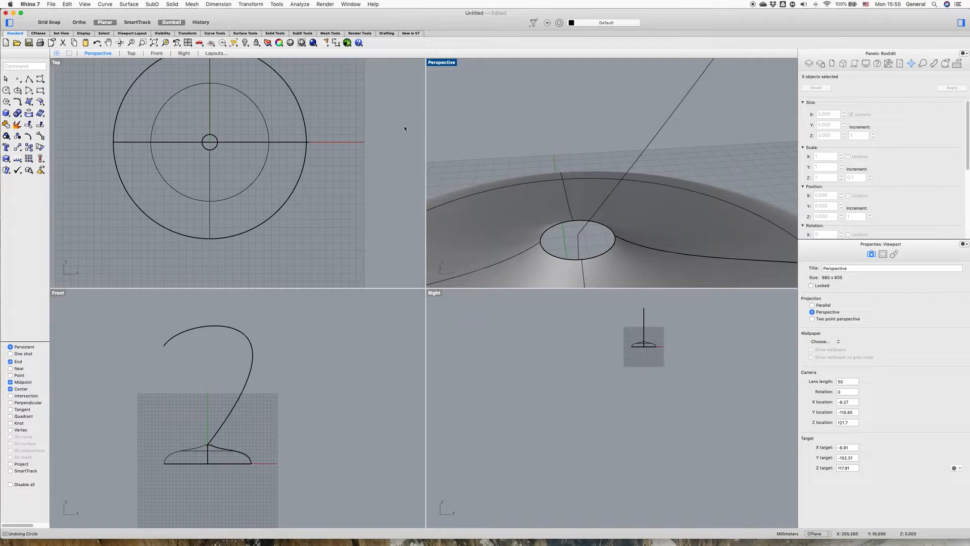
Draw a 12 mm radius circle around the hook curve, centred on its lower end at the dome's top opening
{"action": "key", "text": "Return"}
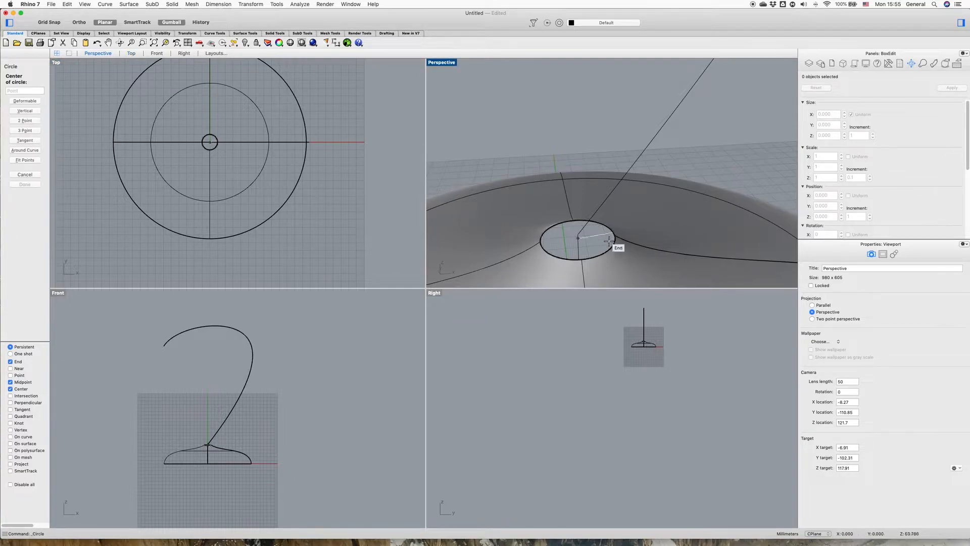
{"action": "left_click", "coordinate": [25, 150]}
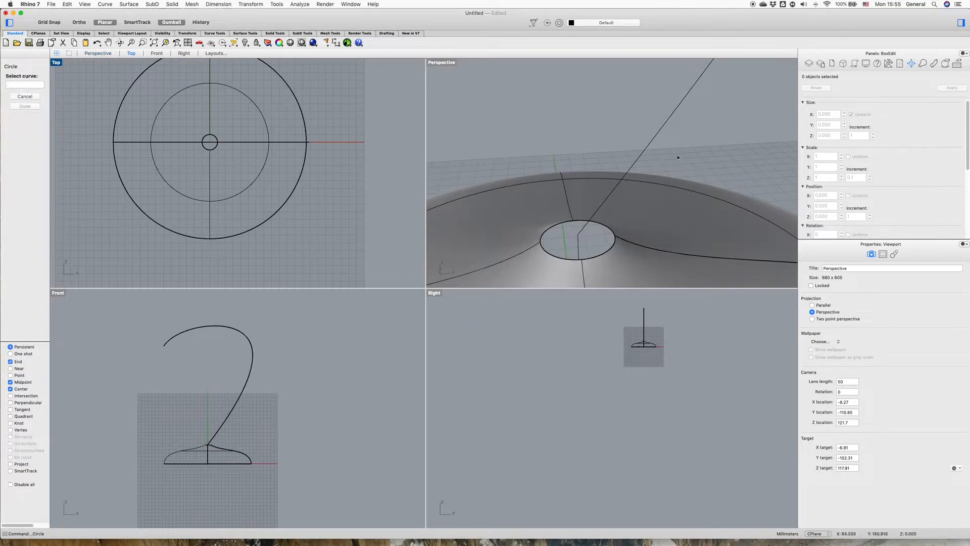
{"action": "left_click", "coordinate": [654, 143]}
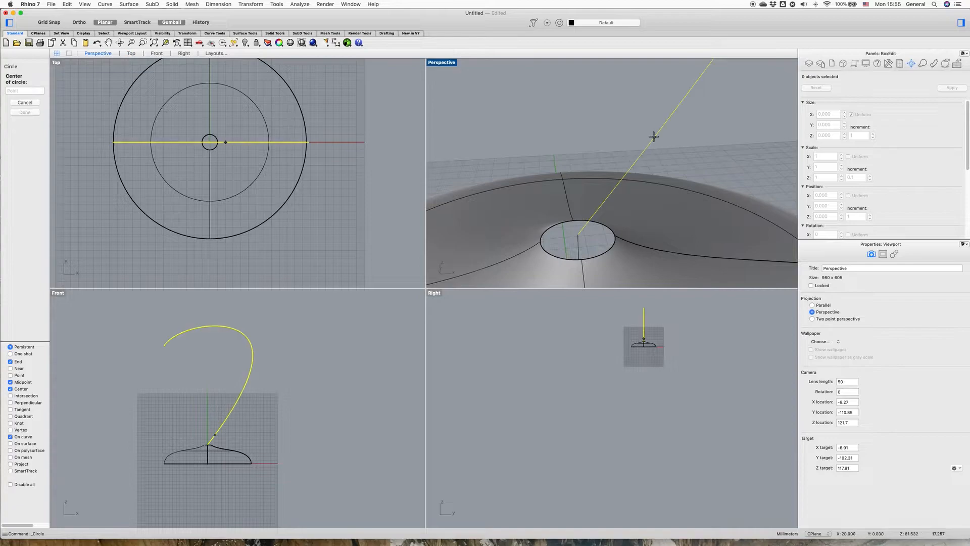
{"action": "left_click", "coordinate": [580, 235]}
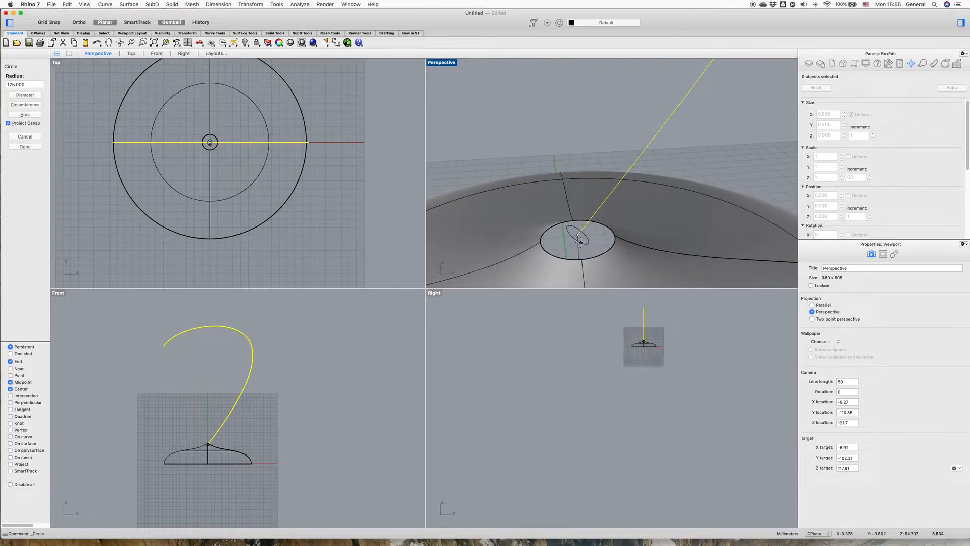
{"action": "type", "text": "20"}
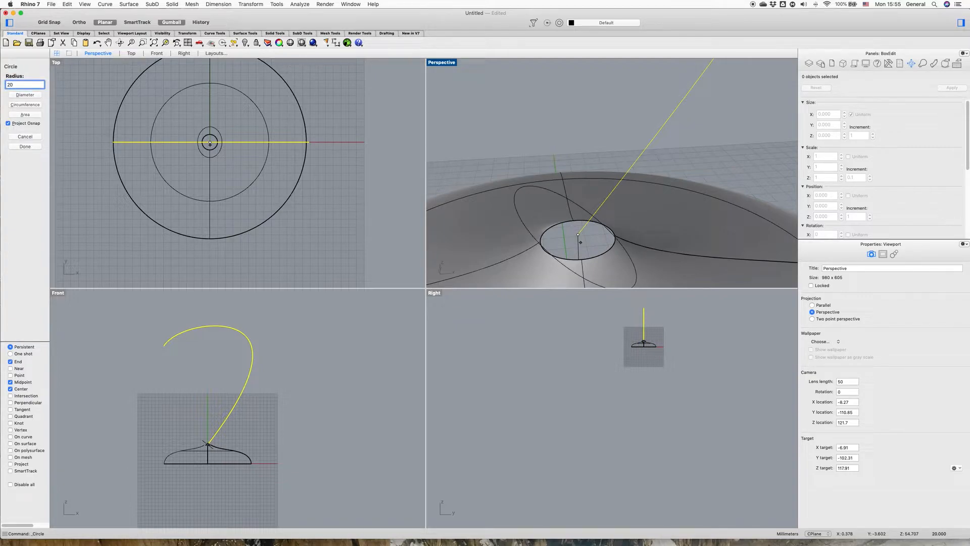
{"action": "key", "text": "BackSpace"}
{"action": "key", "text": "BackSpace"}
{"action": "type", "text": "9"}
{"action": "key", "text": "BackSpace"}
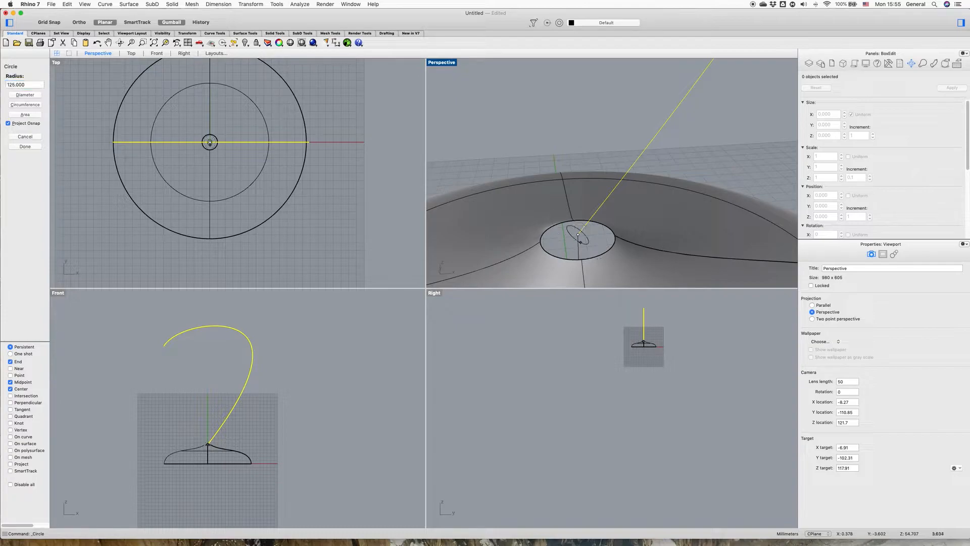
{"action": "type", "text": "12"}
{"action": "key", "text": "Return"}
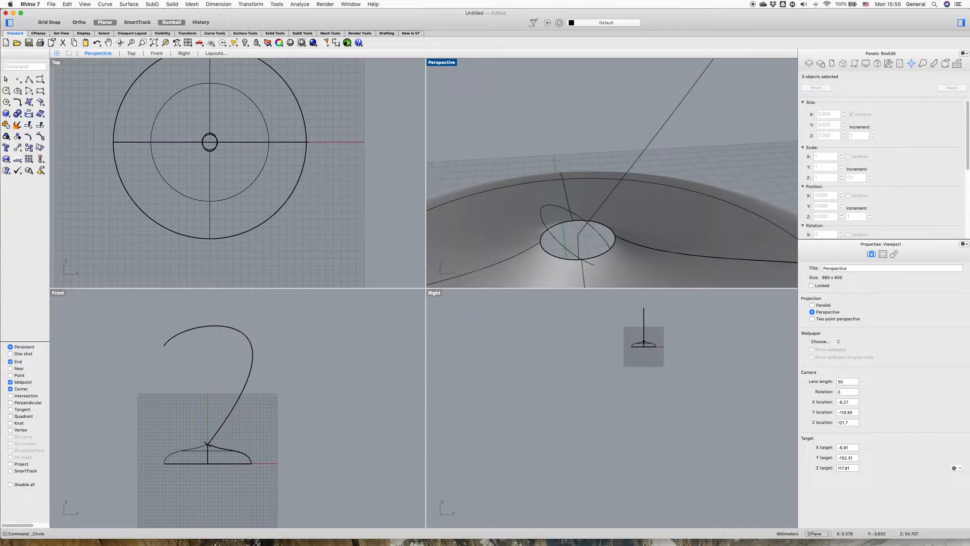
Draw a flat circle of about 102 mm radius centred on the hook curve's lower end, and delete it
{"action": "right_click_drag", "start_coordinate": [629, 252], "coordinate": [539, 251]}
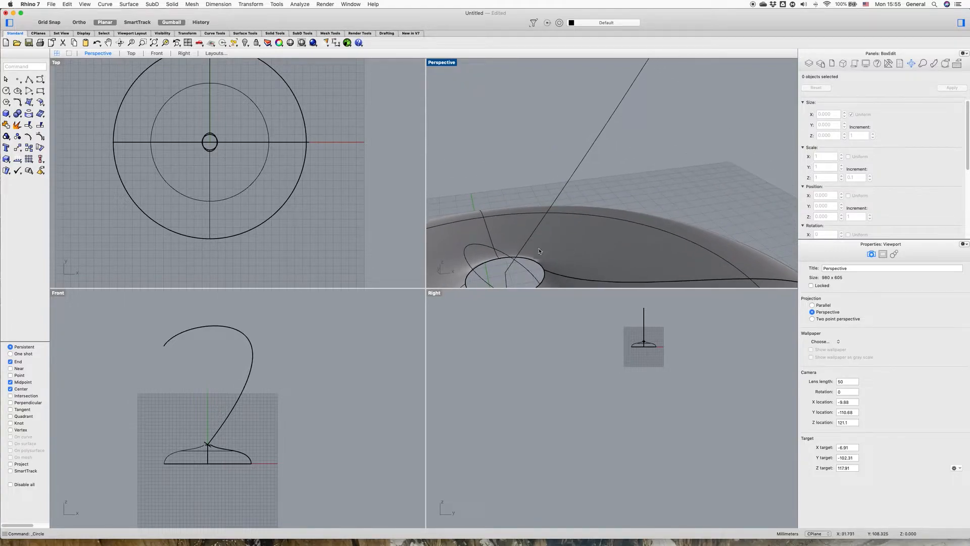
{"action": "scroll", "coordinate": [446, 206], "scroll_direction": "down", "scroll_amount": 6}
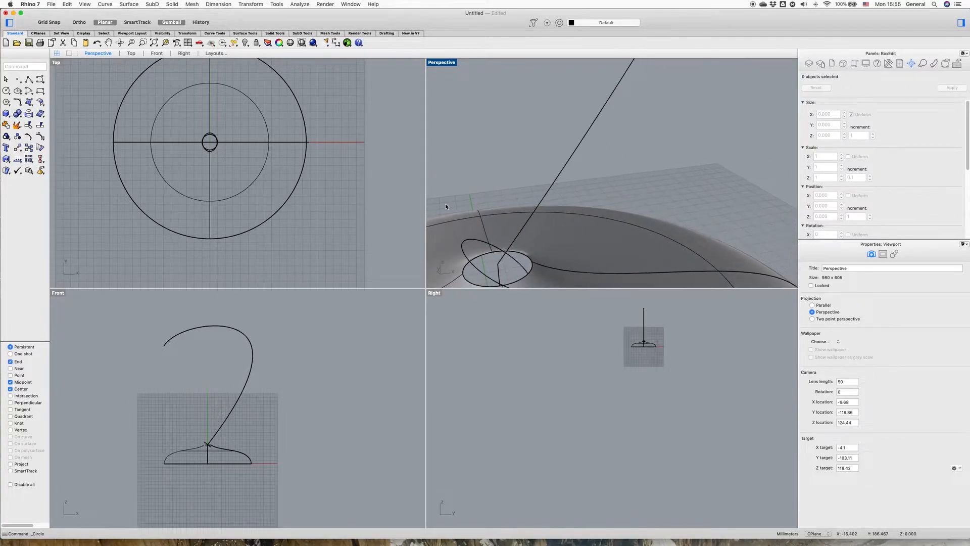
{"action": "left_click", "coordinate": [478, 271]}
{"action": "scroll", "coordinate": [213, 145], "scroll_direction": "up", "scroll_amount": 10}
{"action": "scroll", "coordinate": [214, 146], "scroll_direction": "down", "scroll_amount": 8}
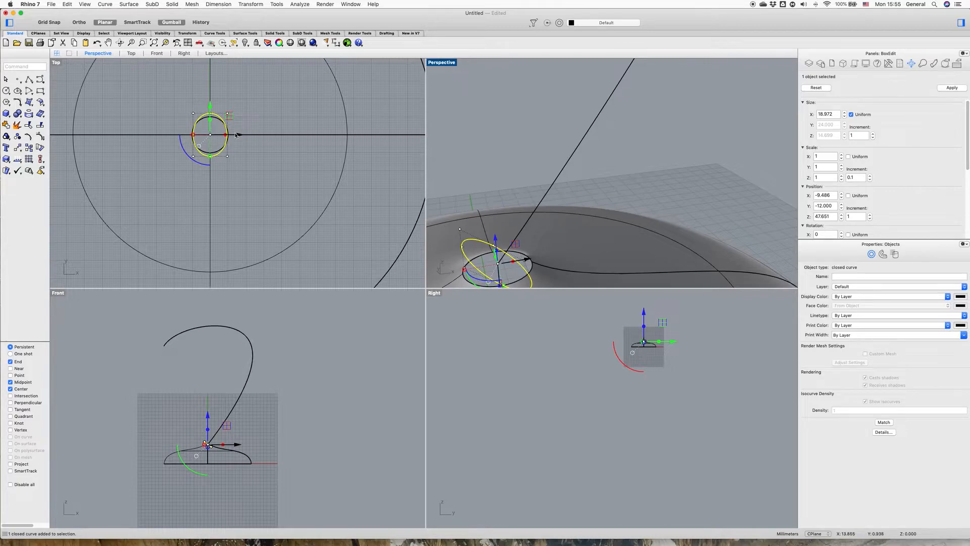
{"action": "right_click", "coordinate": [235, 134]}
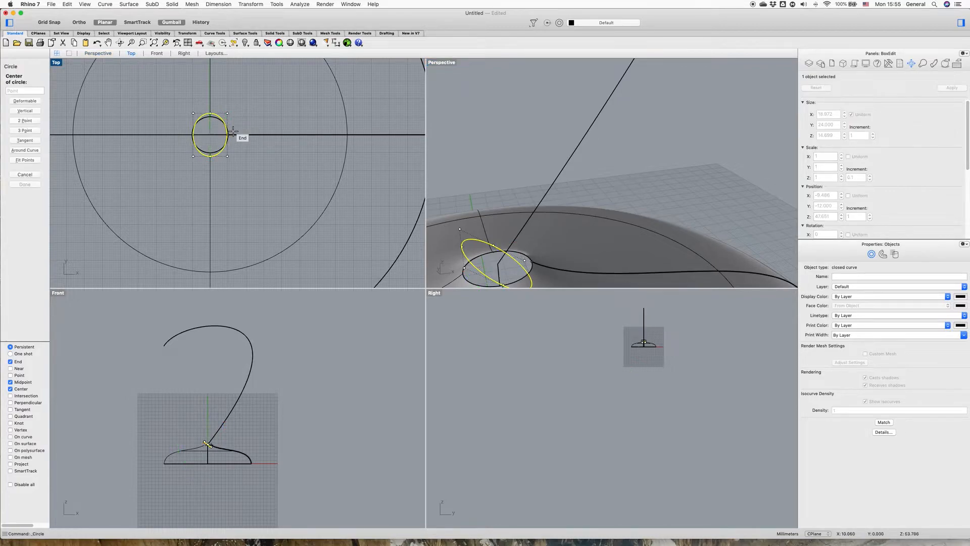
{"action": "scroll", "coordinate": [628, 181], "scroll_direction": "down", "scroll_amount": 3}
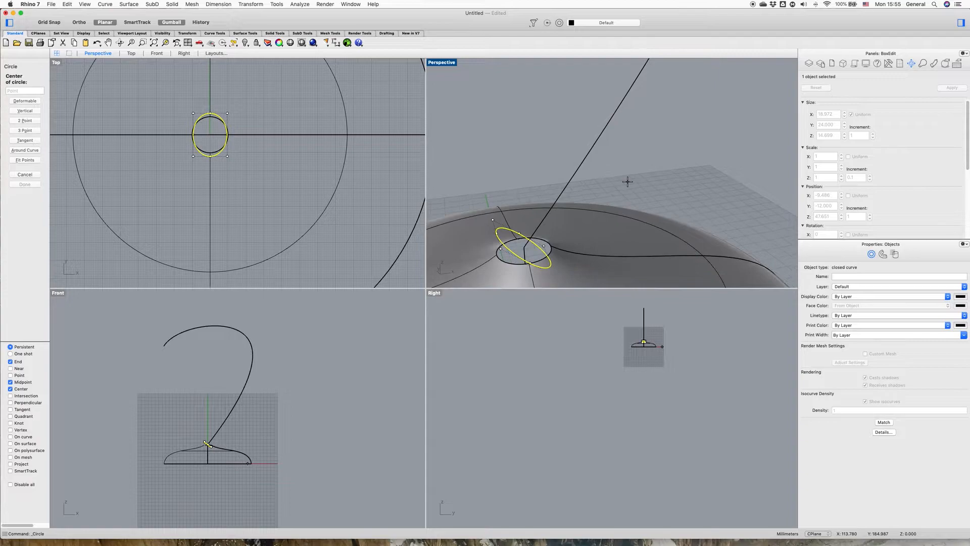
{"action": "scroll", "coordinate": [628, 182], "scroll_direction": "down", "scroll_amount": 1}
{"action": "left_click", "coordinate": [28, 174]}
{"action": "left_click", "coordinate": [6, 91]}
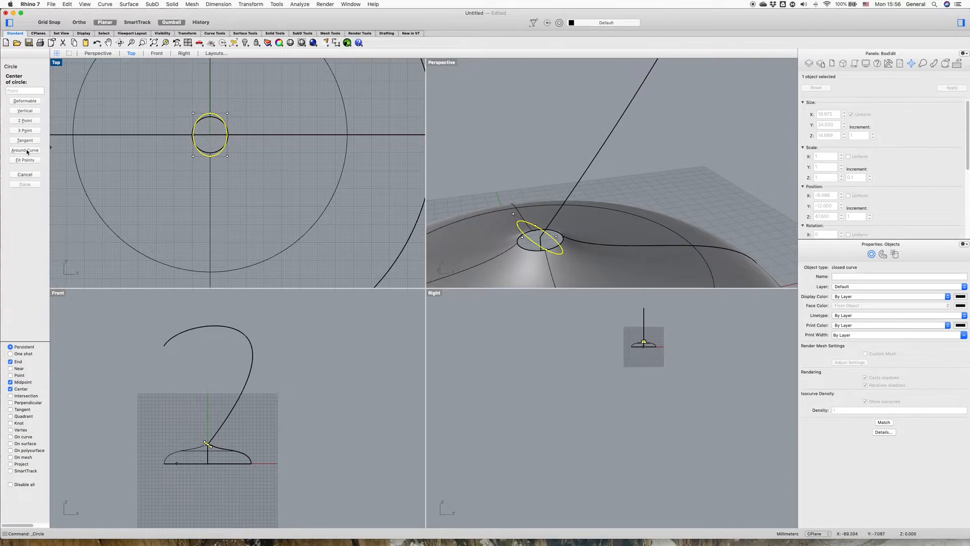
{"action": "left_click", "coordinate": [537, 235]}
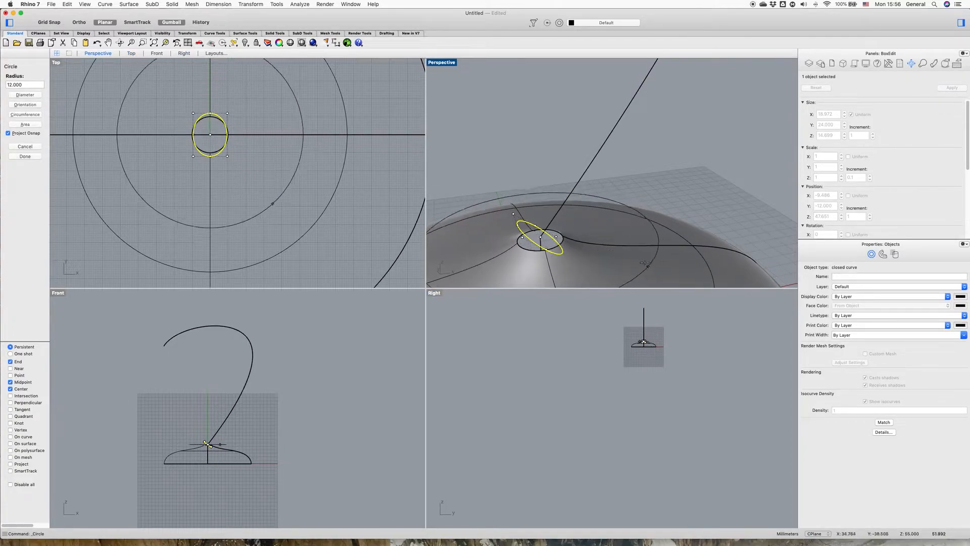
{"action": "scroll", "coordinate": [646, 263], "scroll_direction": "down", "scroll_amount": 6}
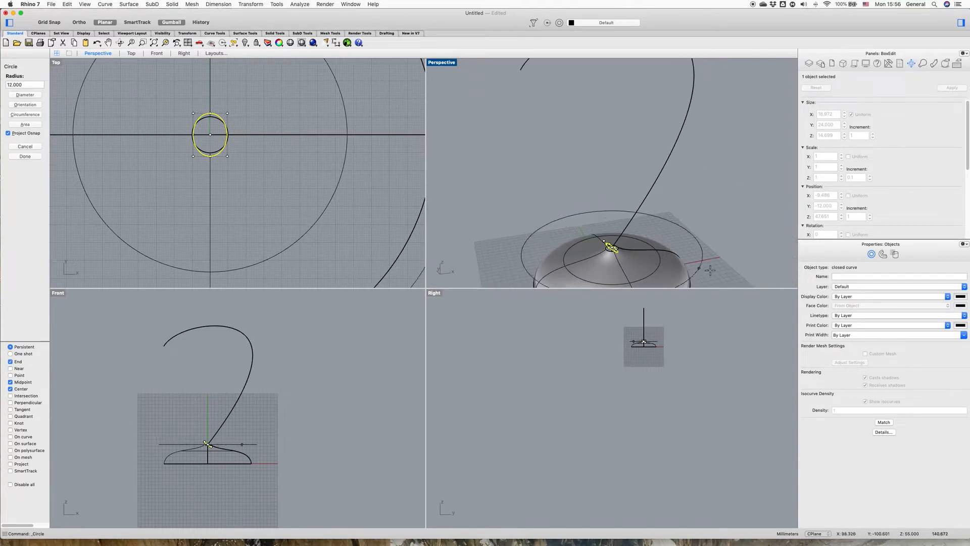
{"action": "left_click", "coordinate": [678, 244]}
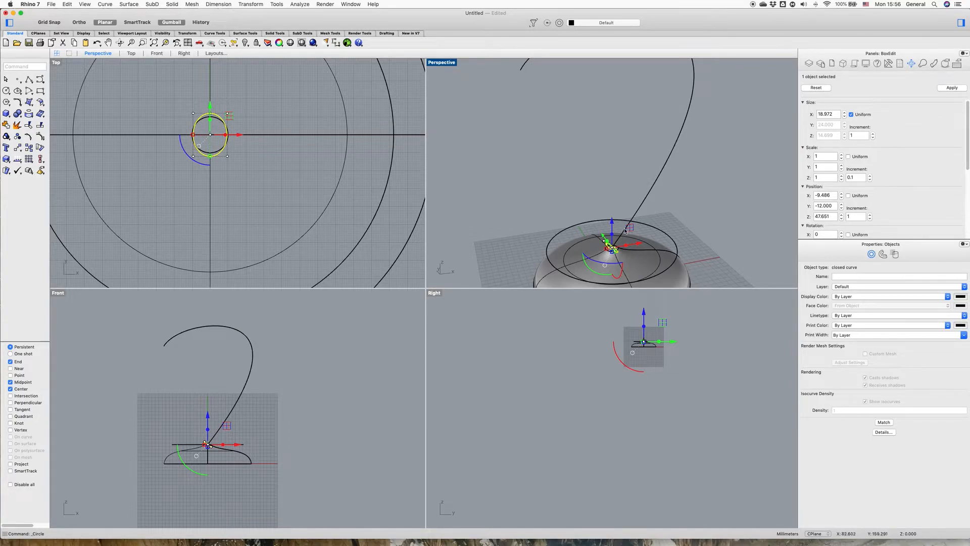
{"action": "left_click", "coordinate": [657, 229]}
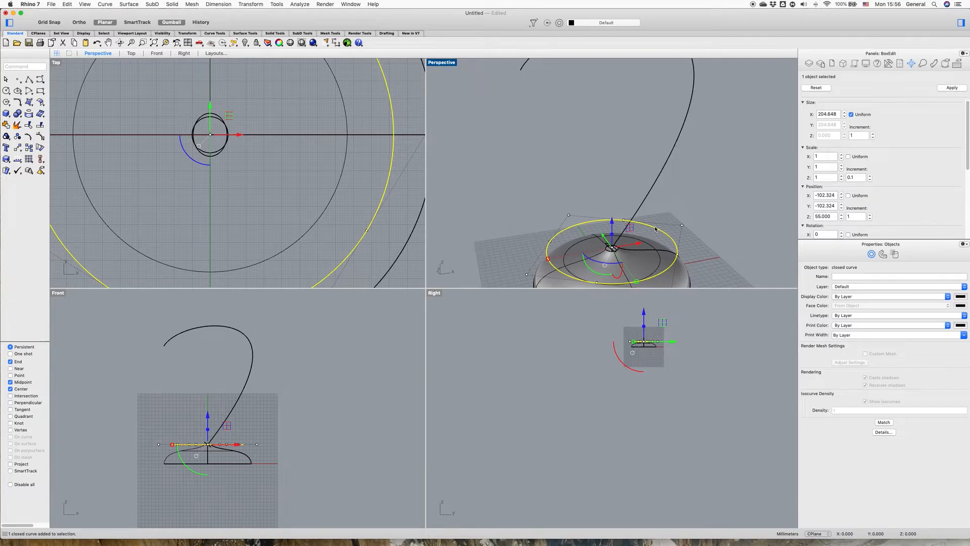
{"action": "key", "text": "Delete"}
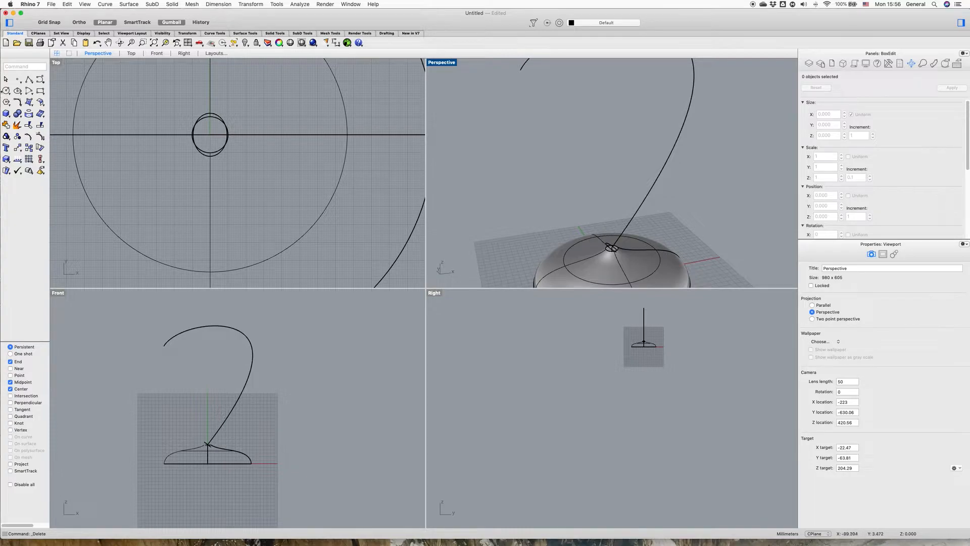
Sweep the 12 mm radius circle along the hook curve with Sweep 1 Rail, using Freeform frame style and unchanged cross sections
{"action": "left_click", "coordinate": [243, 34]}
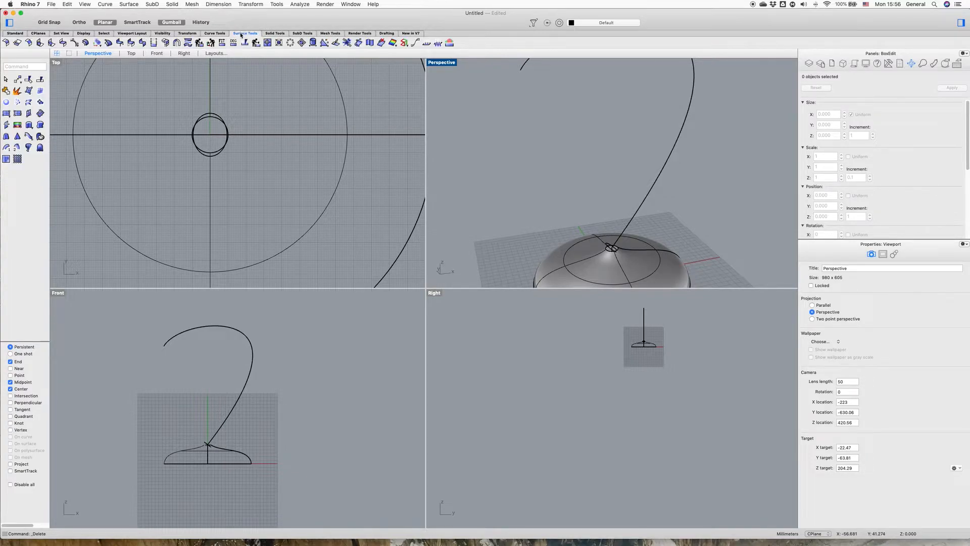
{"action": "left_click", "coordinate": [5, 158]}
{"action": "left_click", "coordinate": [5, 147]}
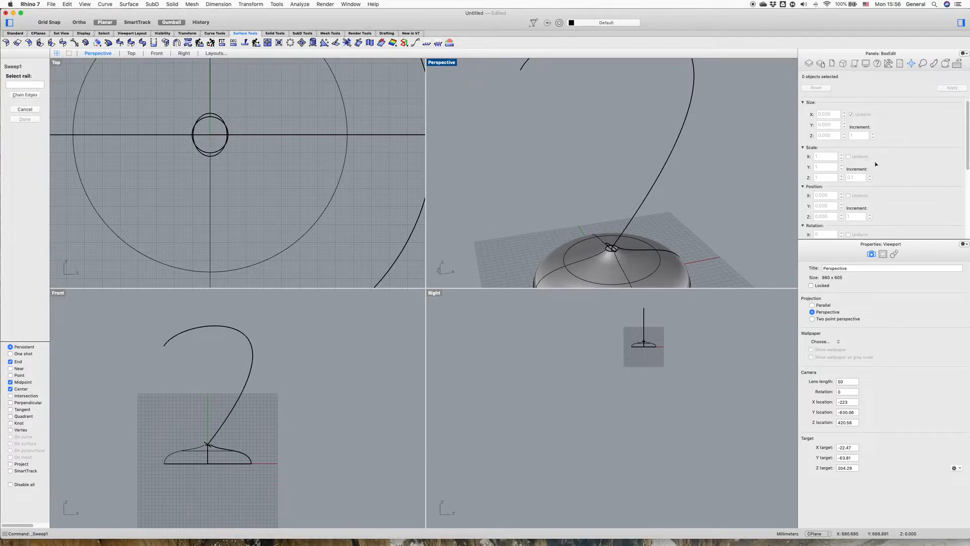
{"action": "left_click", "coordinate": [668, 164]}
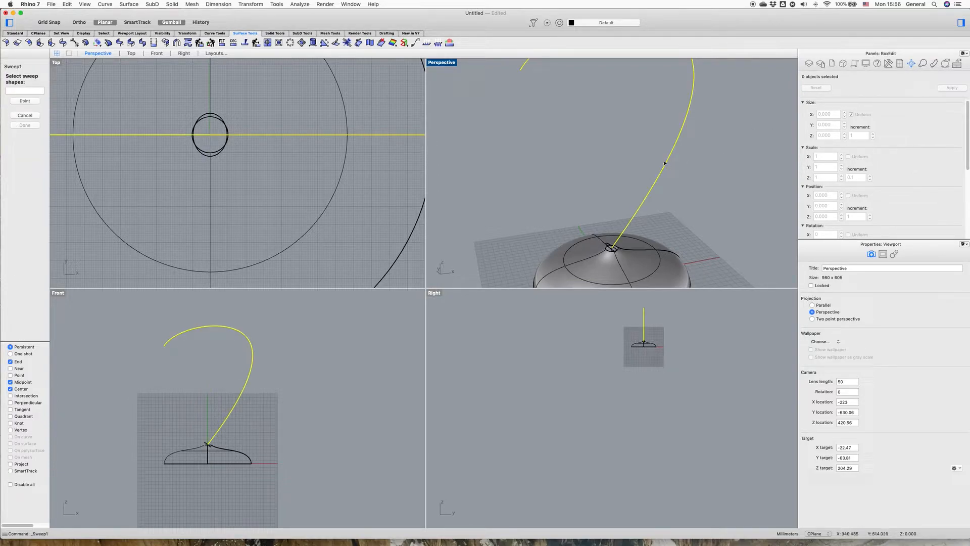
{"action": "scroll", "coordinate": [552, 259], "scroll_direction": "up", "scroll_amount": 3}
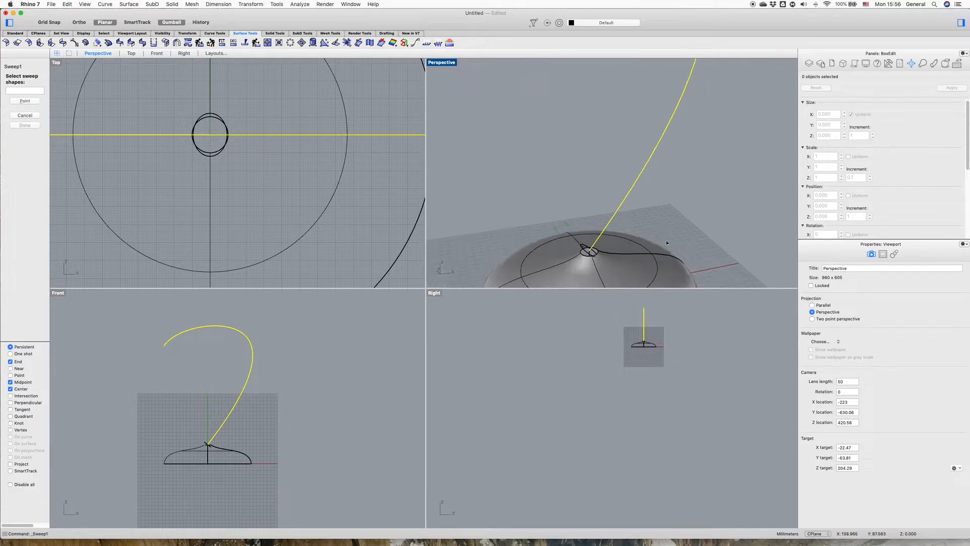
{"action": "left_click", "coordinate": [552, 256]}
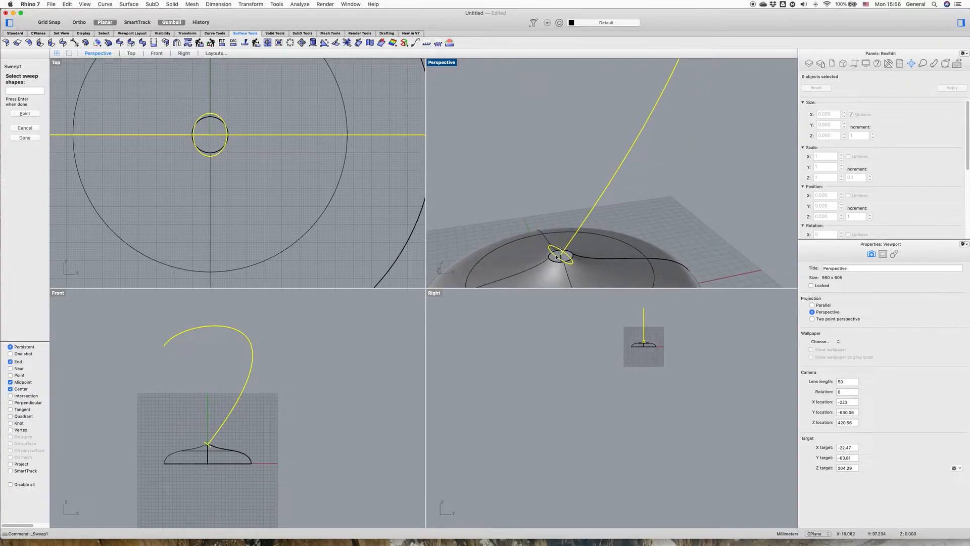
{"action": "left_click", "coordinate": [24, 138]}
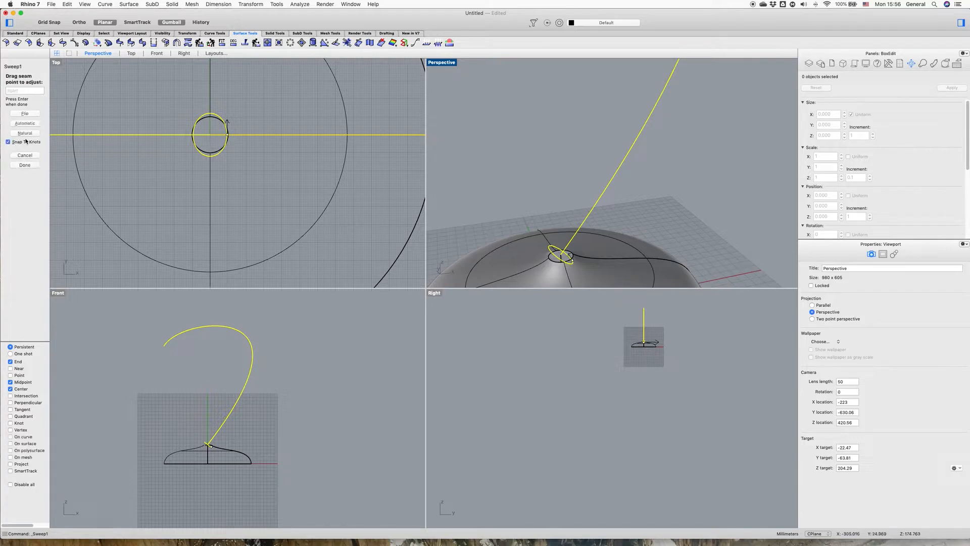
{"action": "left_click", "coordinate": [24, 166]}
{"action": "scroll", "coordinate": [560, 151], "scroll_direction": "down", "scroll_amount": 5}
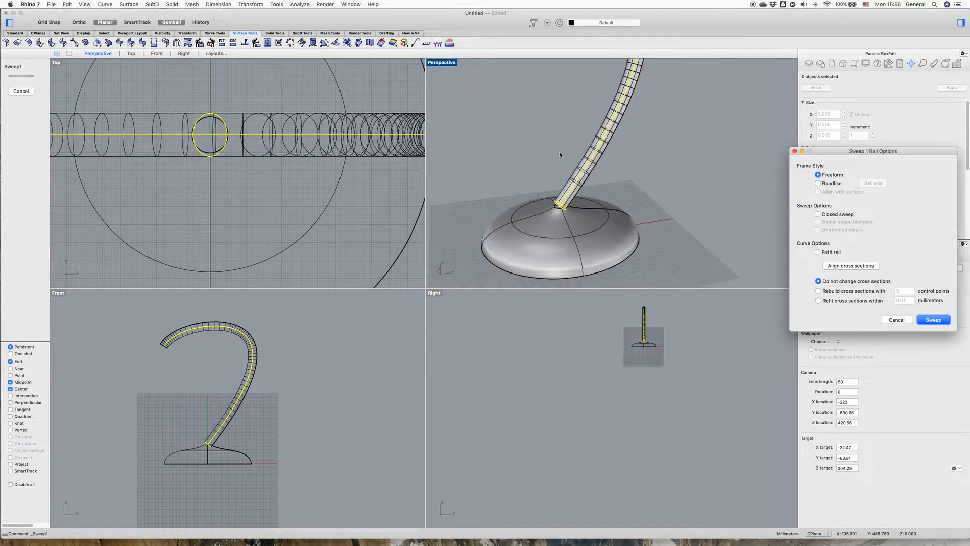
{"action": "scroll", "coordinate": [560, 153], "scroll_direction": "up", "scroll_amount": 5}
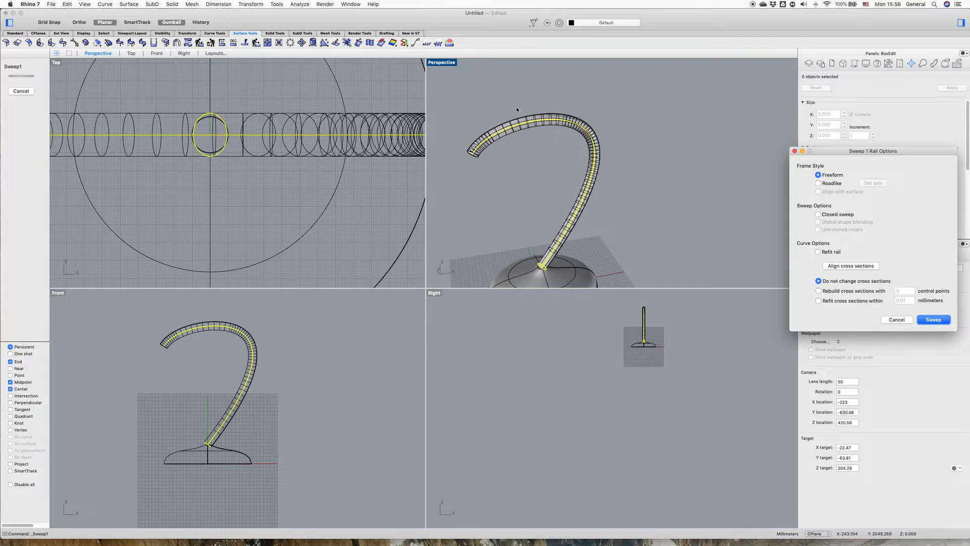
{"action": "left_click", "coordinate": [933, 320]}
{"action": "scroll", "coordinate": [532, 180], "scroll_direction": "down", "scroll_amount": 3}
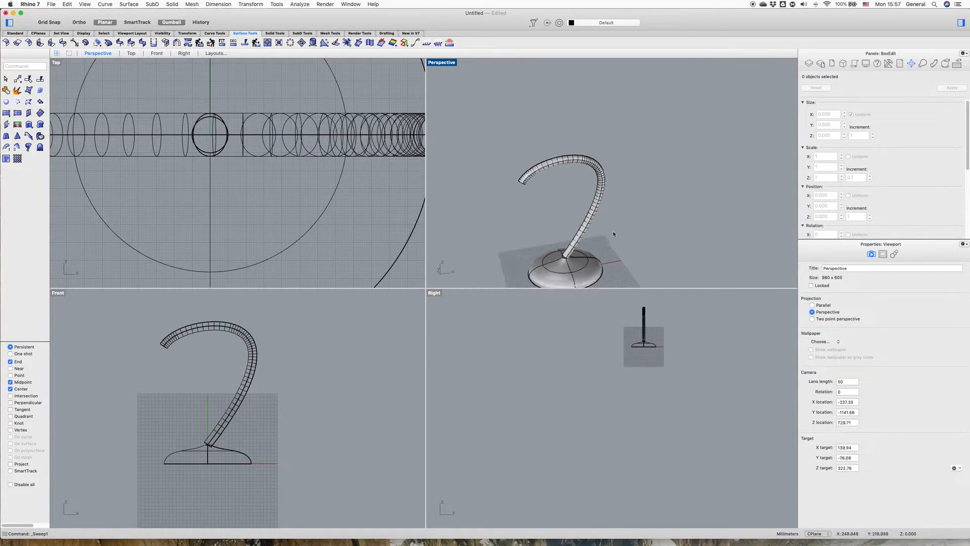
Move the swept tube surface down about 31 mm and about 16 mm in negative X, so its lower end sinks into the dome
{"action": "scroll", "coordinate": [592, 246], "scroll_direction": "up", "scroll_amount": 8}
{"action": "scroll", "coordinate": [592, 247], "scroll_direction": "up", "scroll_amount": 3}
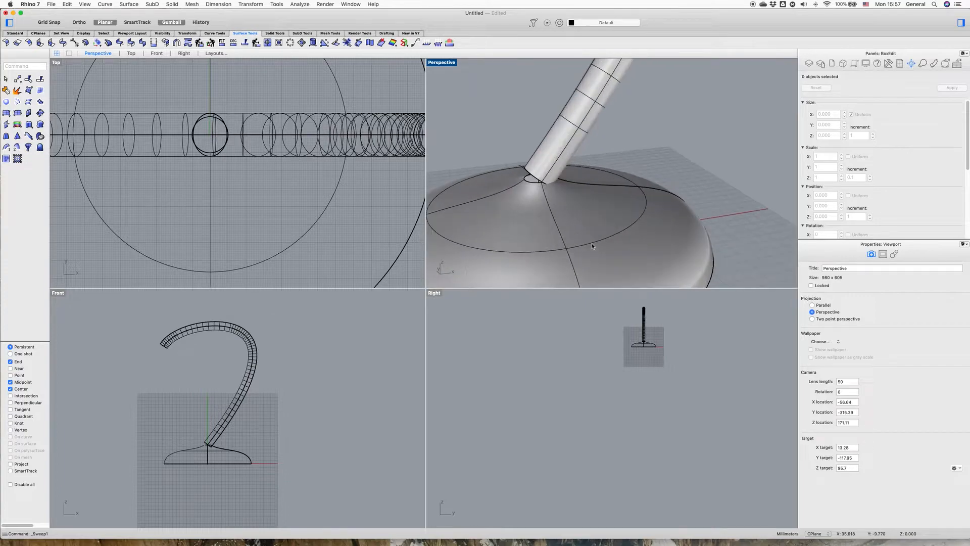
{"action": "scroll", "coordinate": [603, 169], "scroll_direction": "down", "scroll_amount": 5}
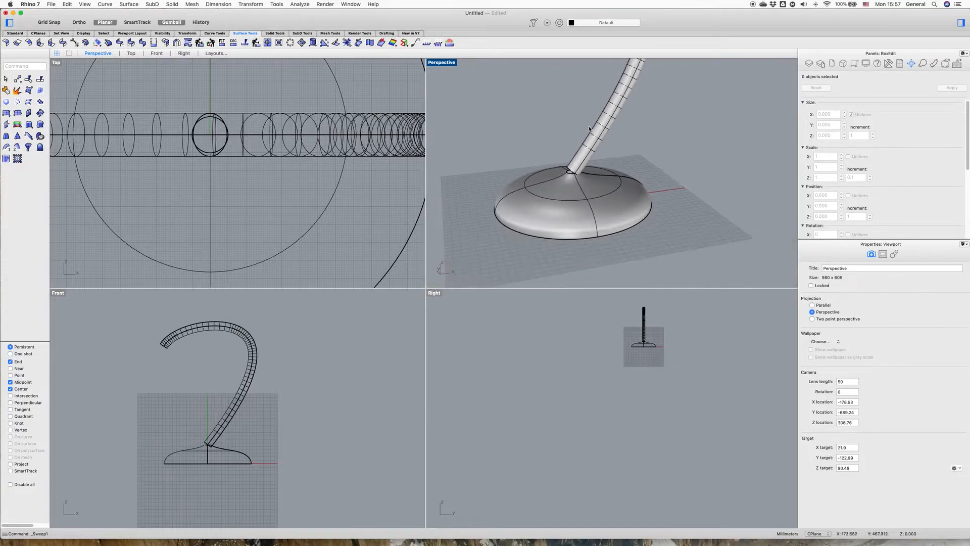
{"action": "scroll", "coordinate": [603, 267], "scroll_direction": "up", "scroll_amount": 5}
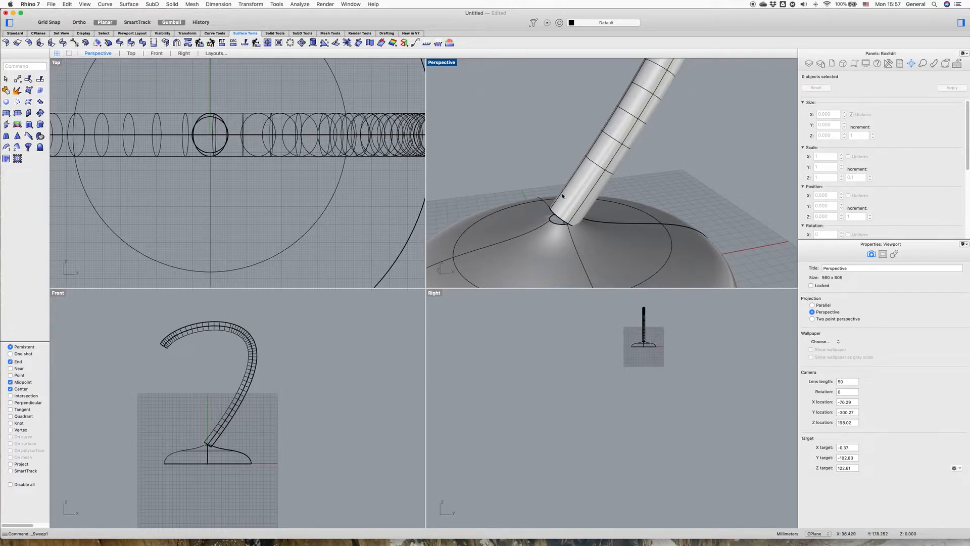
{"action": "scroll", "coordinate": [488, 217], "scroll_direction": "down", "scroll_amount": 6}
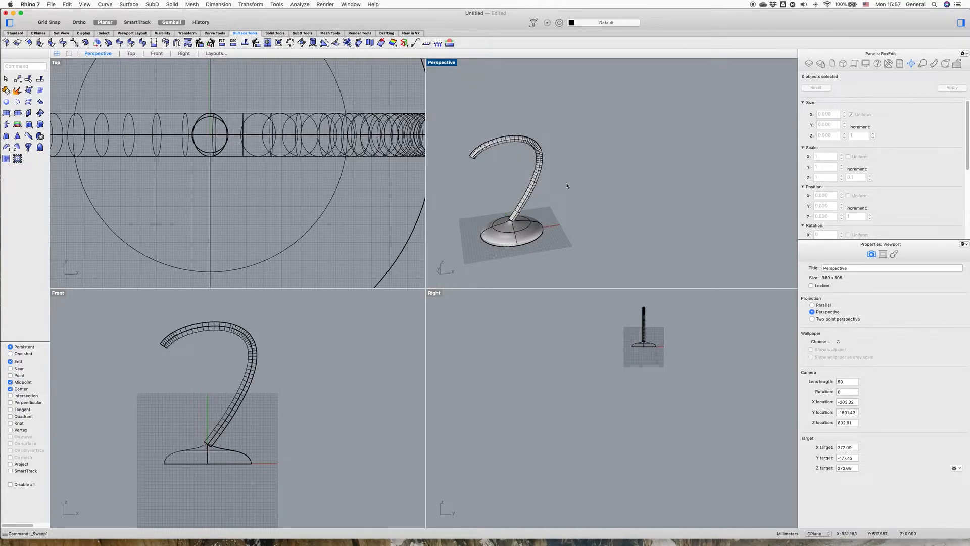
{"action": "scroll", "coordinate": [499, 205], "scroll_direction": "up", "scroll_amount": 5}
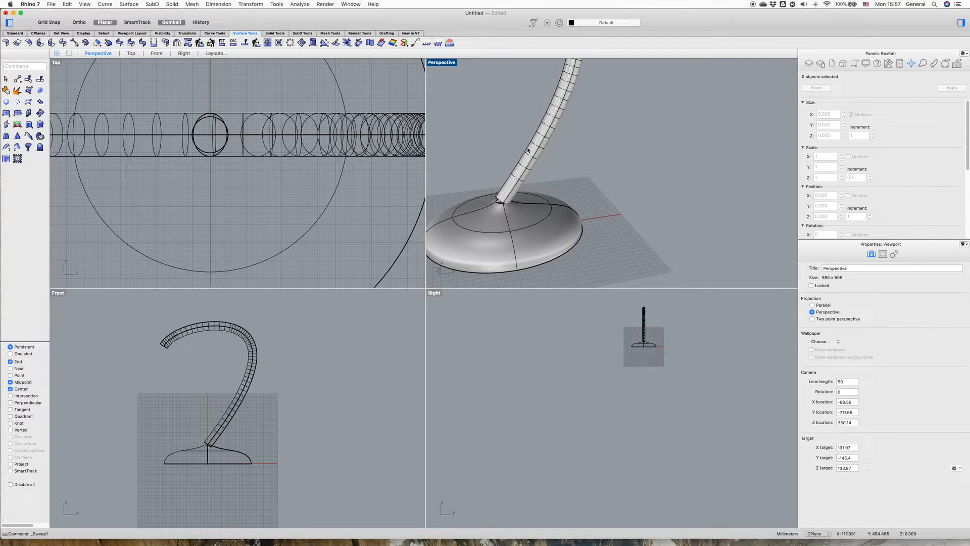
{"action": "left_click", "coordinate": [218, 331]}
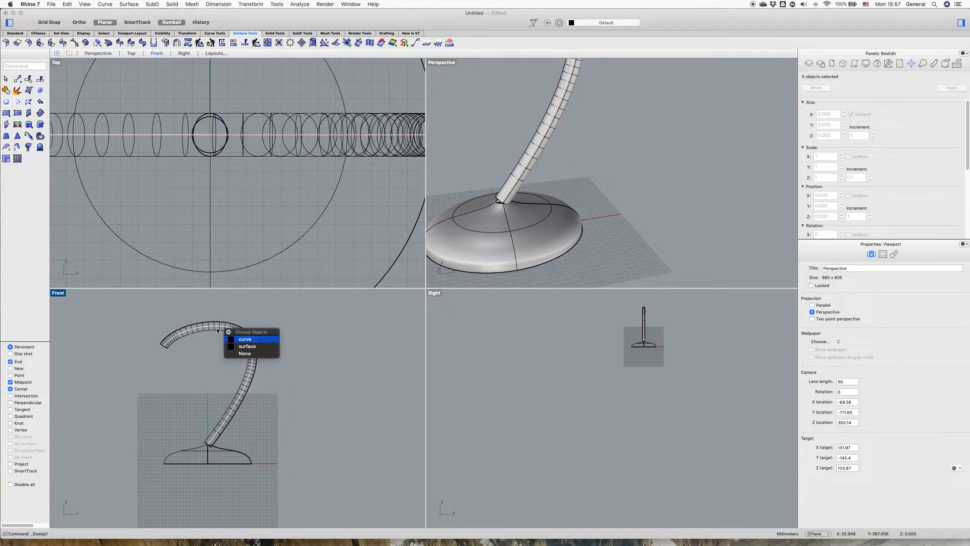
{"action": "left_click", "coordinate": [247, 346]}
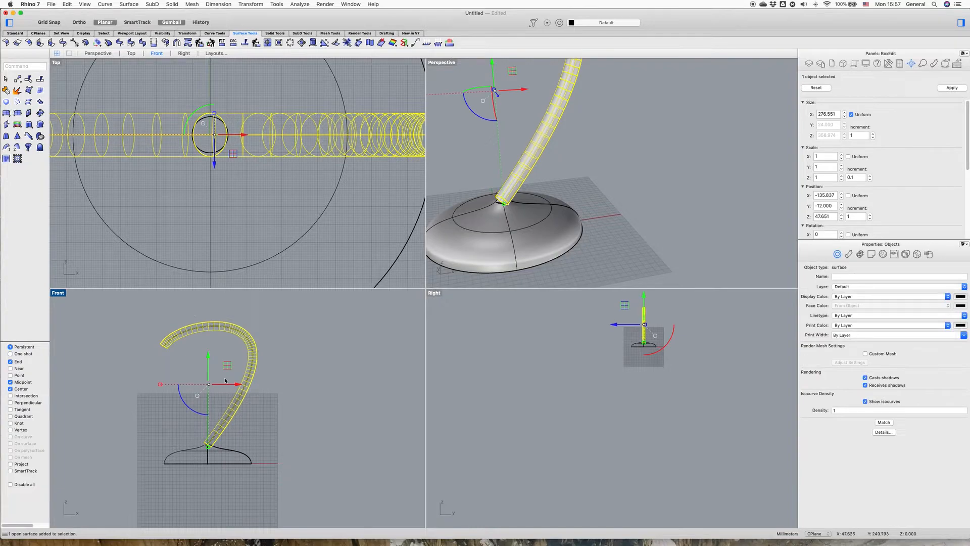
{"action": "left_click_drag", "start_coordinate": [210, 365], "coordinate": [227, 395]}
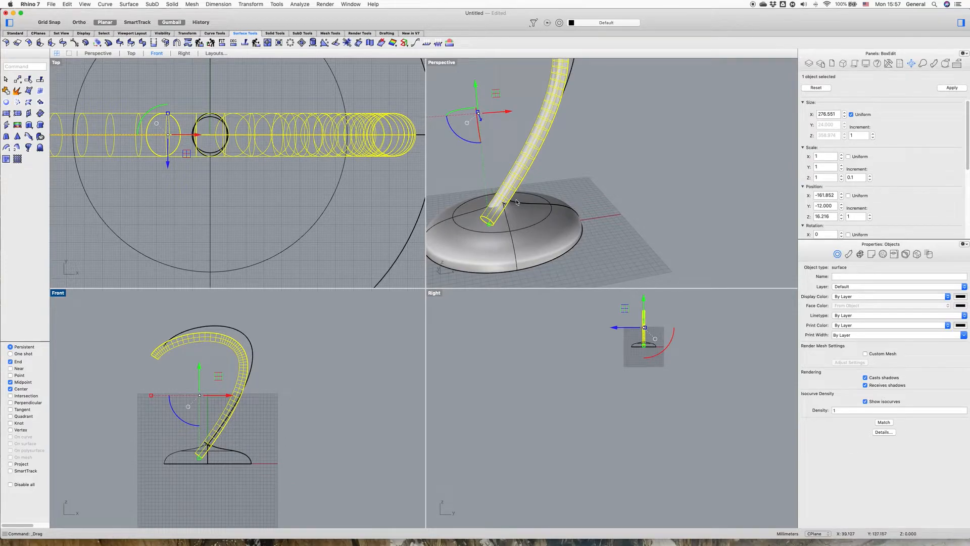
{"action": "scroll", "coordinate": [517, 202], "scroll_direction": "up", "scroll_amount": 5}
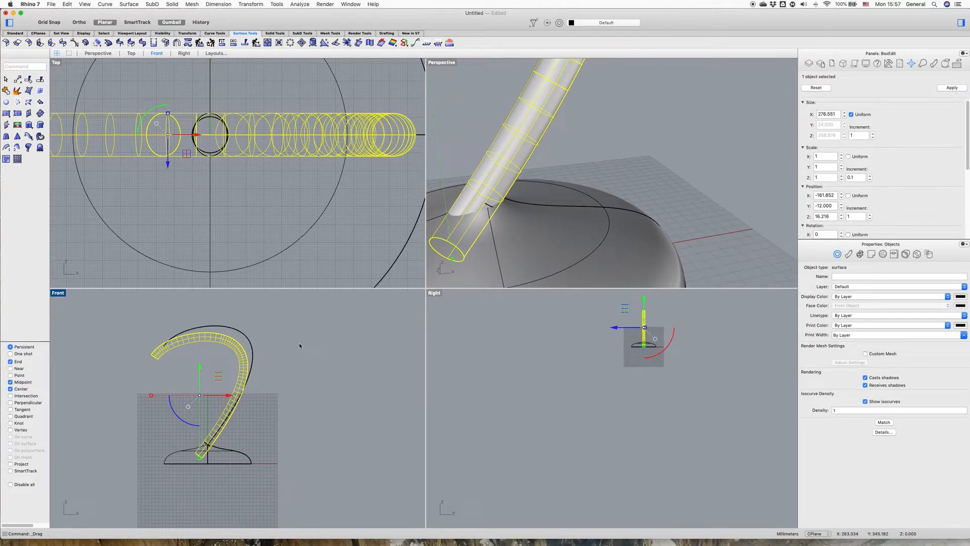
{"action": "left_click_drag", "start_coordinate": [223, 395], "coordinate": [231, 396]}
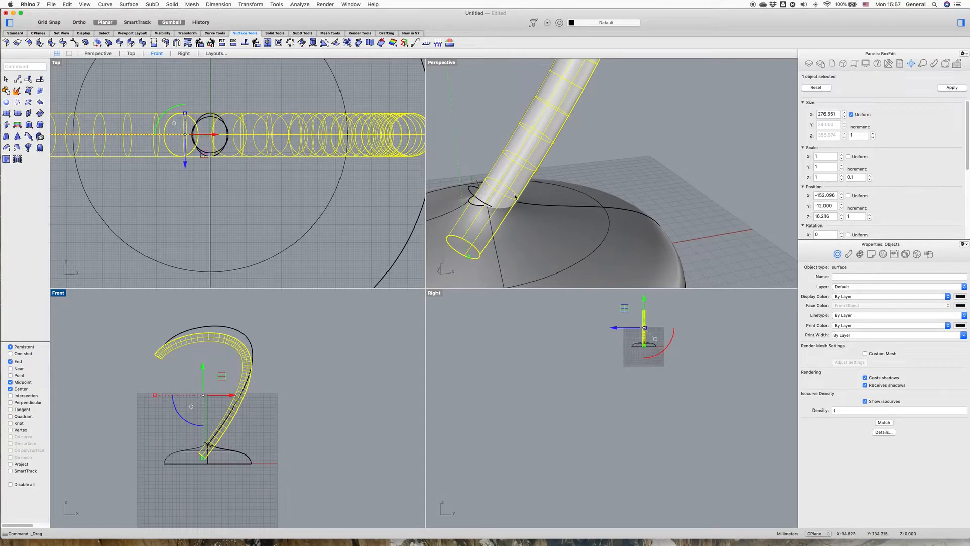
{"action": "left_click", "coordinate": [689, 168]}
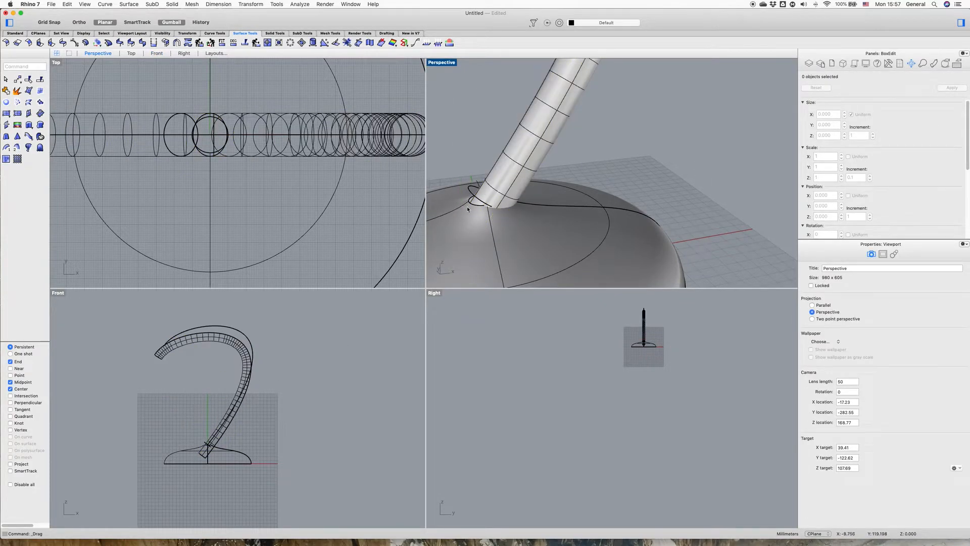
Delete the profile circle at the dome's top opening and the hook-shaped path curve
{"action": "scroll", "coordinate": [468, 206], "scroll_direction": "up", "scroll_amount": 3}
{"action": "left_click", "coordinate": [475, 182]}
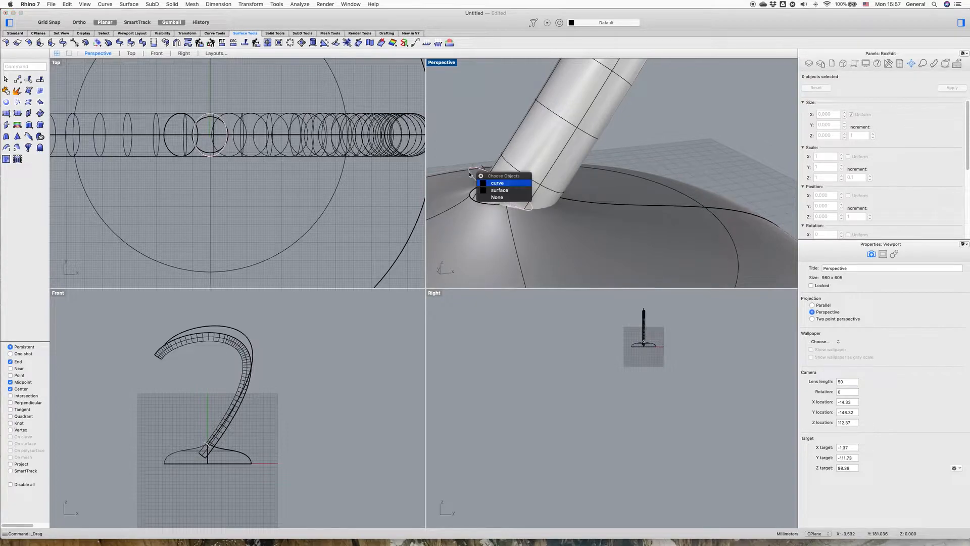
{"action": "left_click", "coordinate": [484, 183]}
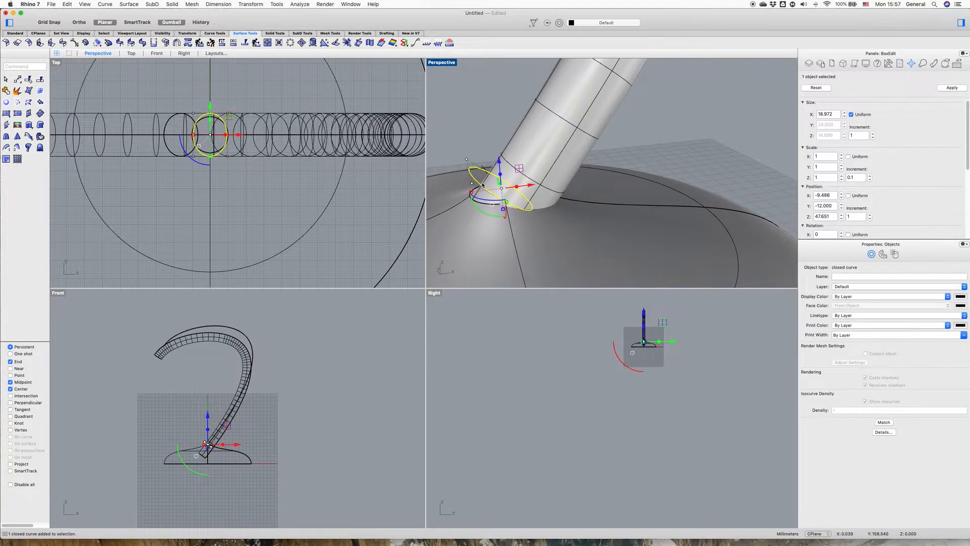
{"action": "key", "text": "Delete"}
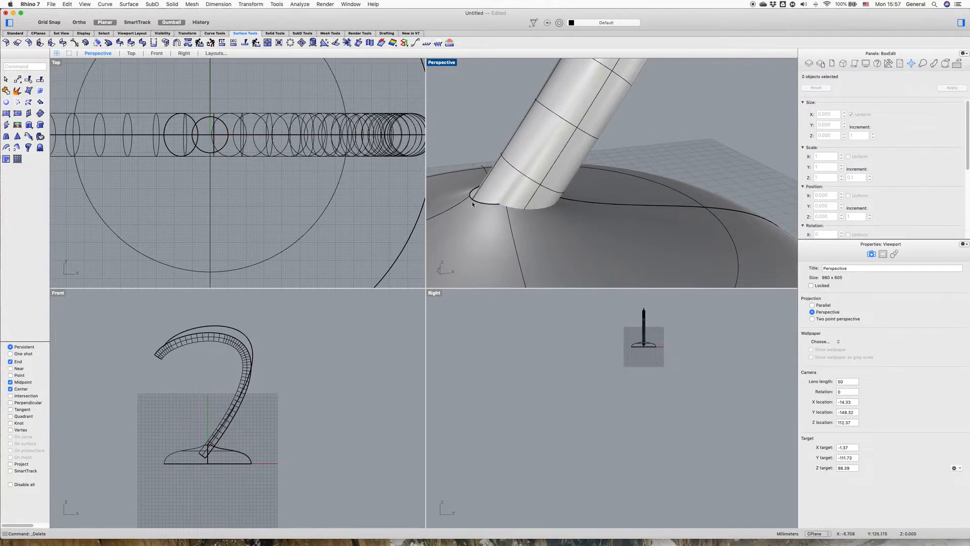
{"action": "left_click", "coordinate": [245, 336]}
{"action": "key", "text": "Delete"}
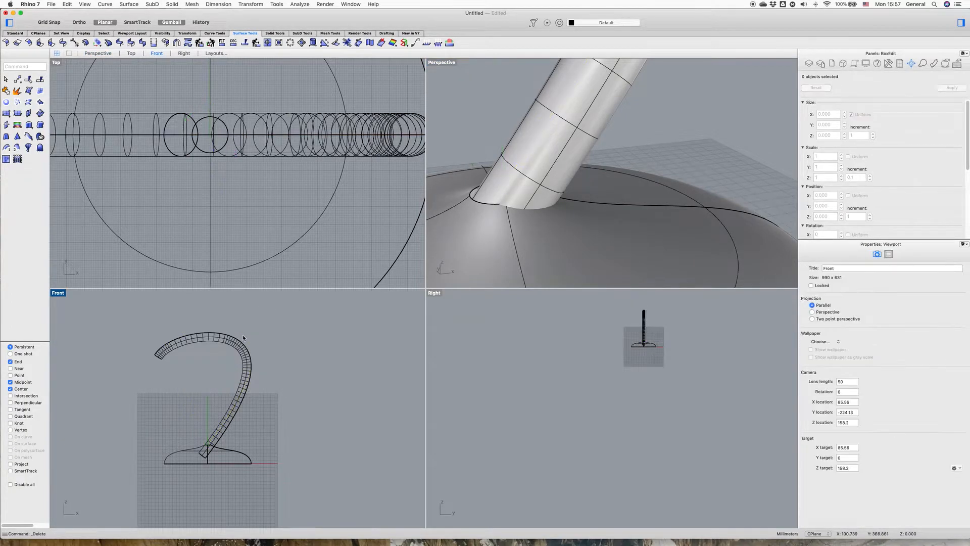
Nudge the tube surface slightly further in negative X so its lower end covers the dome's top opening
{"action": "left_click", "coordinate": [238, 345]}
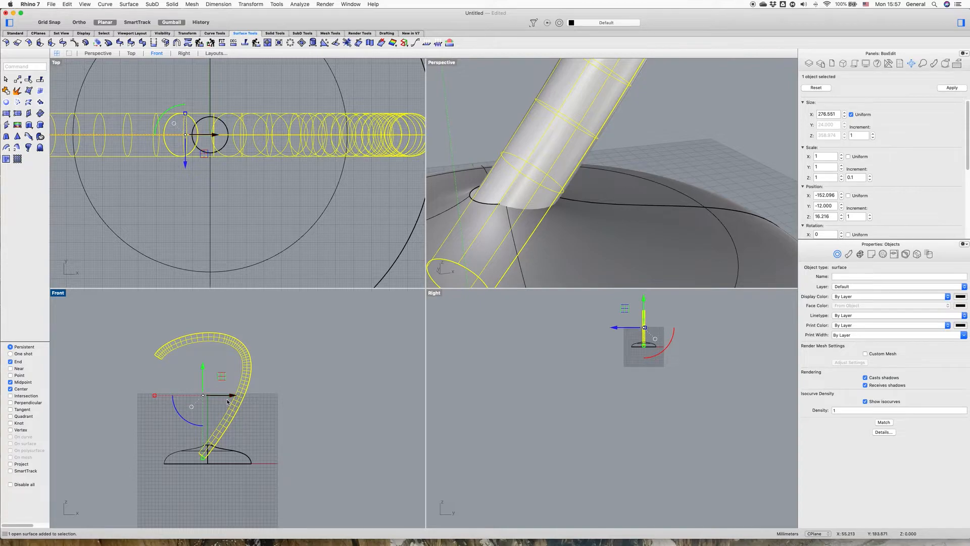
{"action": "left_click_drag", "start_coordinate": [230, 398], "coordinate": [227, 398]}
{"action": "right_click_drag", "start_coordinate": [571, 200], "coordinate": [490, 215]}
{"action": "scroll", "coordinate": [590, 229], "scroll_direction": "down", "scroll_amount": 10}
{"action": "left_click", "coordinate": [498, 216]}
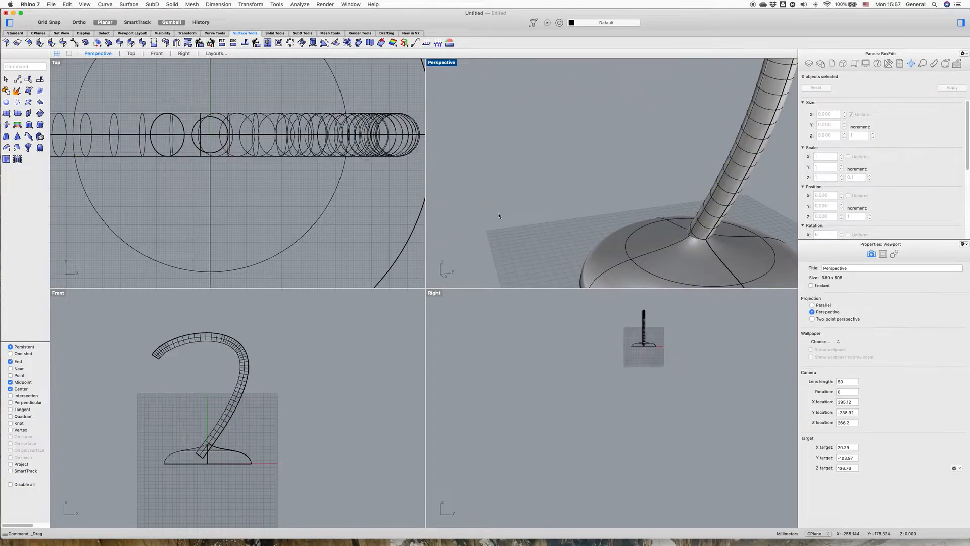
Create the object intersection curve where the tube surface meets the dome
{"action": "right_click_drag", "start_coordinate": [685, 221], "coordinate": [525, 219]}
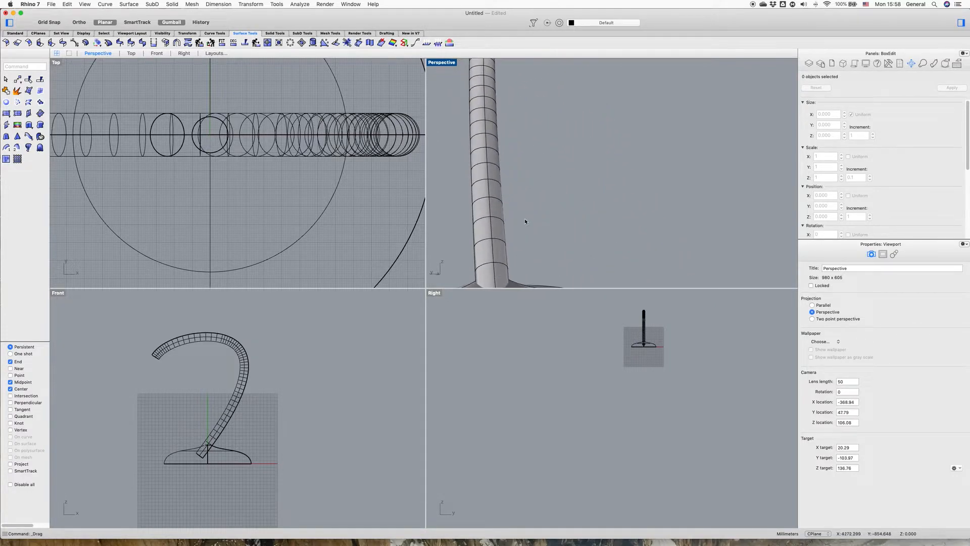
{"action": "scroll", "coordinate": [524, 228], "scroll_direction": "down", "scroll_amount": 5}
{"action": "scroll", "coordinate": [521, 236], "scroll_direction": "up", "scroll_amount": 10}
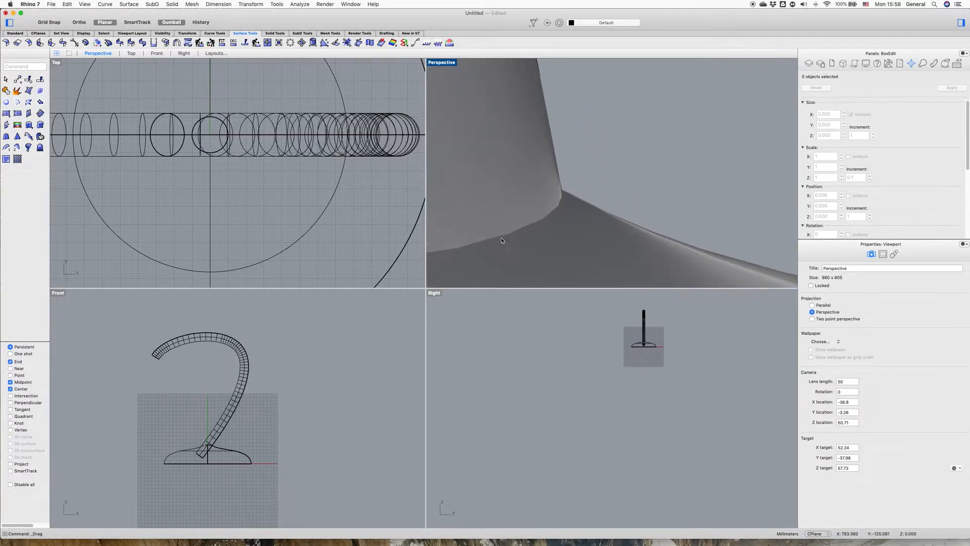
{"action": "scroll", "coordinate": [556, 212], "scroll_direction": "down", "scroll_amount": 6}
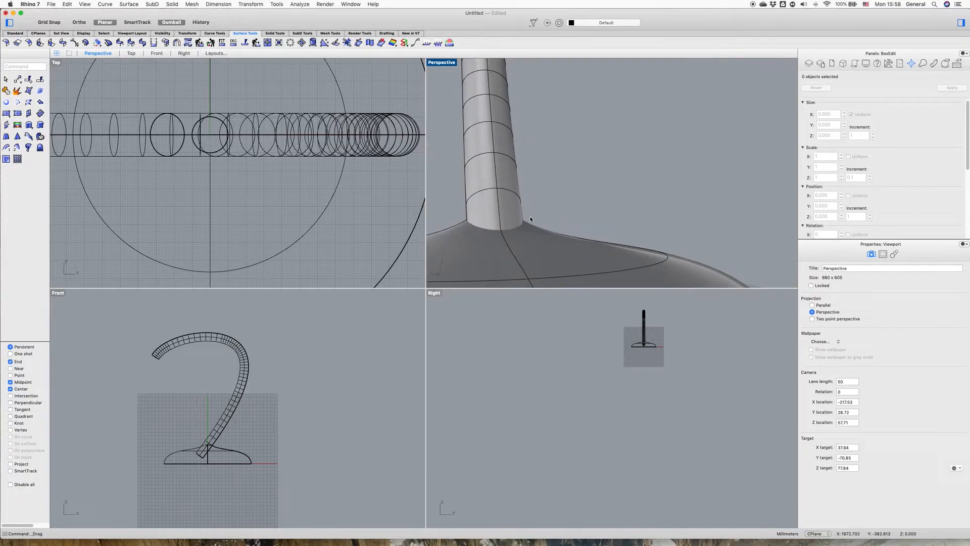
{"action": "right_click_drag", "start_coordinate": [551, 217], "coordinate": [485, 230]}
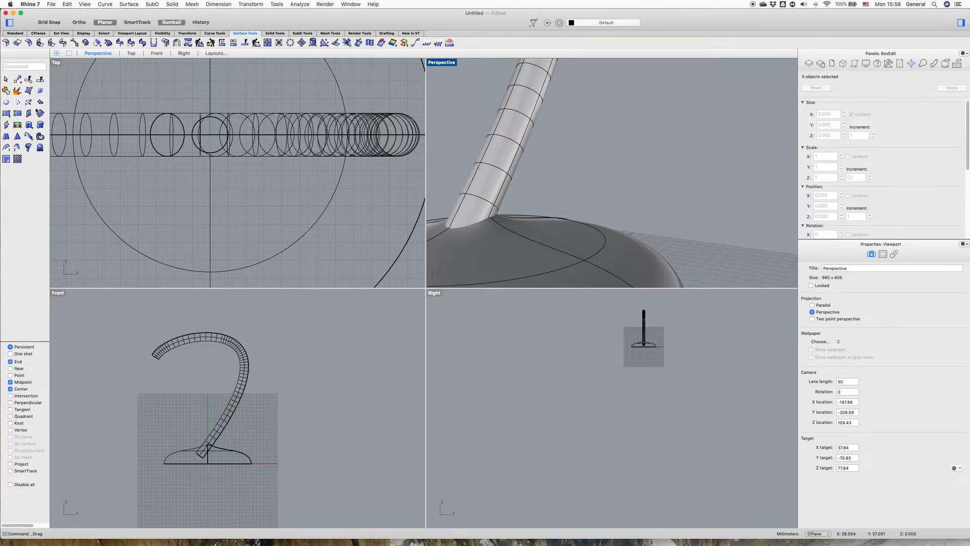
{"action": "left_click", "coordinate": [14, 33]}
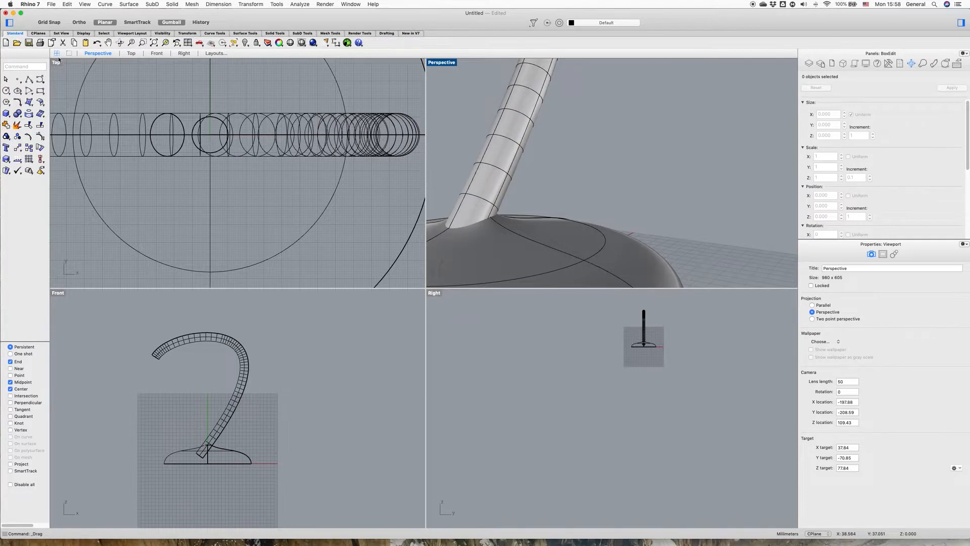
{"action": "left_click", "coordinate": [32, 116]}
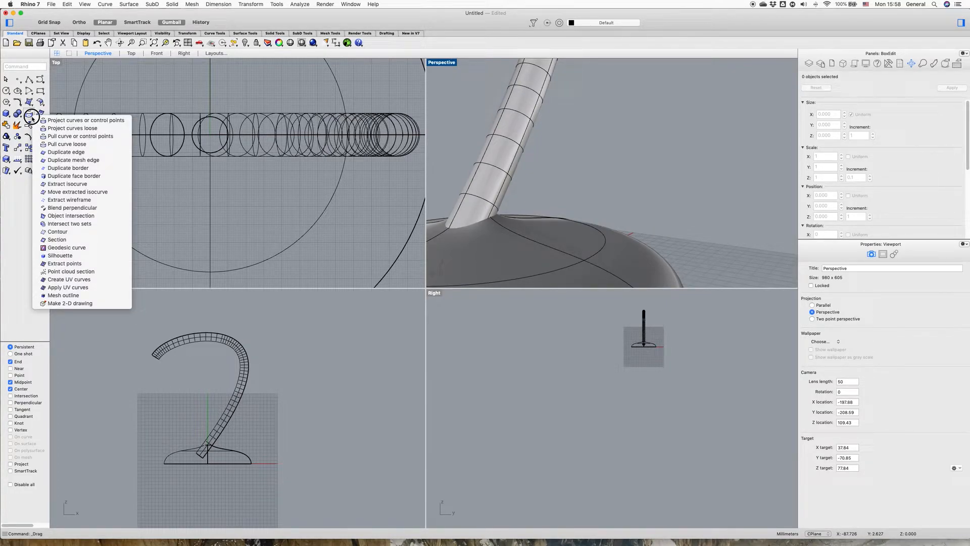
{"action": "left_click", "coordinate": [106, 217]}
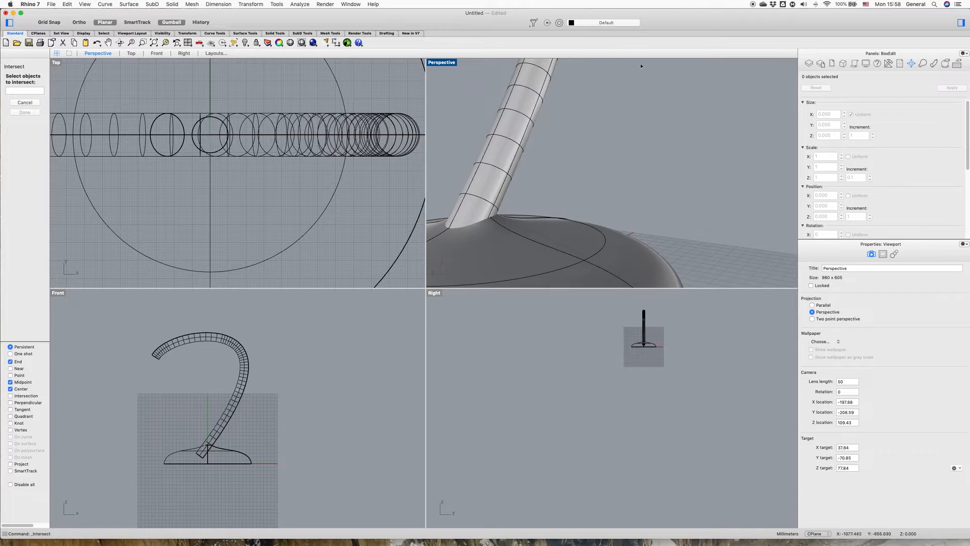
{"action": "left_click", "coordinate": [508, 130]}
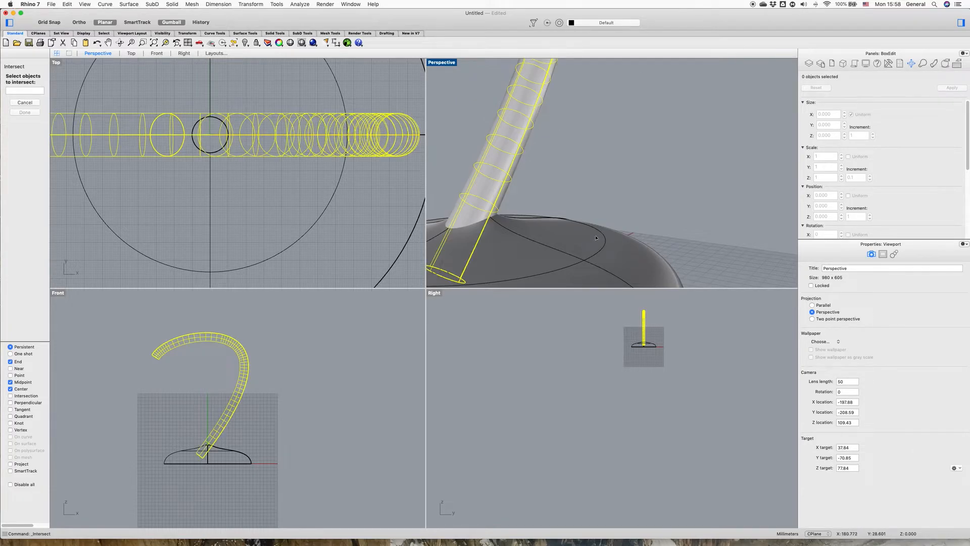
{"action": "left_click", "coordinate": [585, 248]}
{"action": "left_click", "coordinate": [18, 124]}
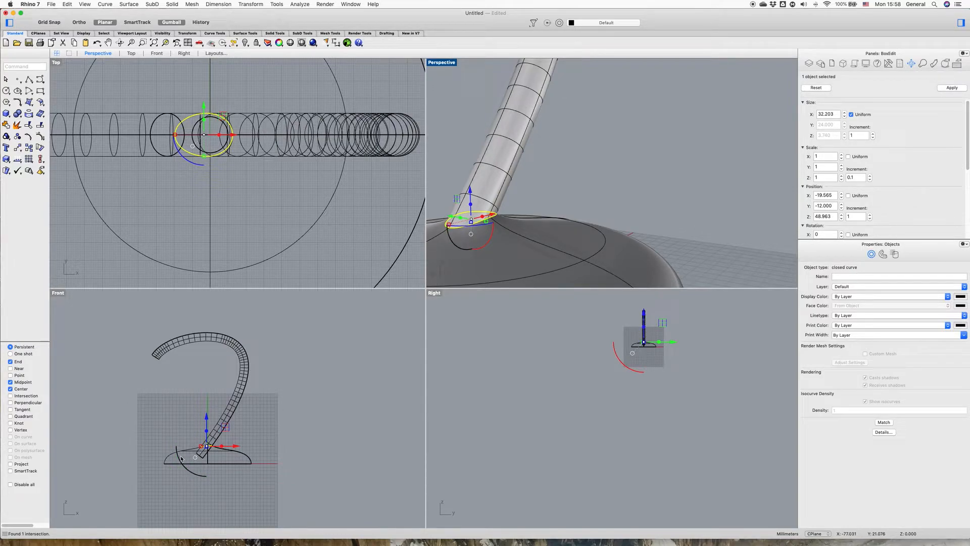
Draw a circle of about 7 mm radius around the tube-dome intersection curve, centred on the curve's midpoint
{"action": "left_click", "coordinate": [6, 92]}
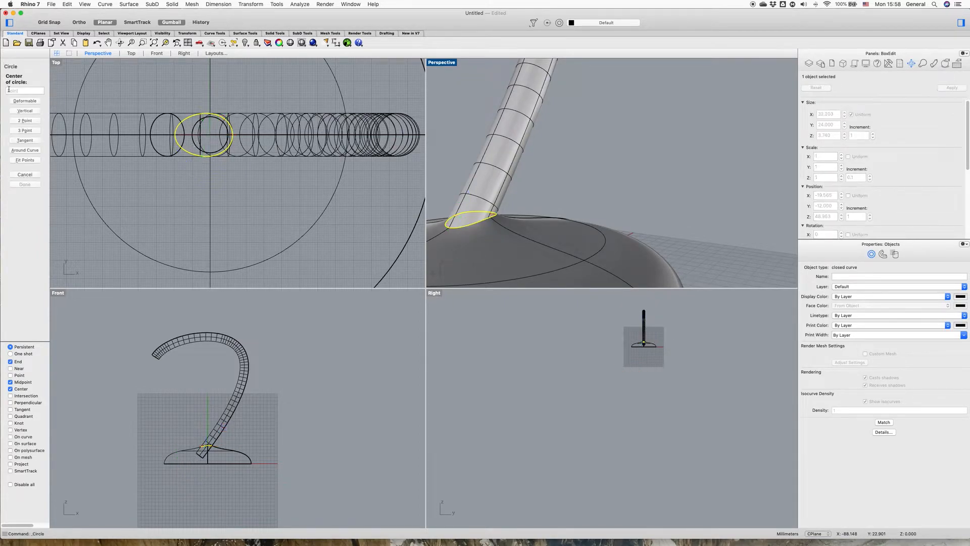
{"action": "left_click", "coordinate": [23, 151]}
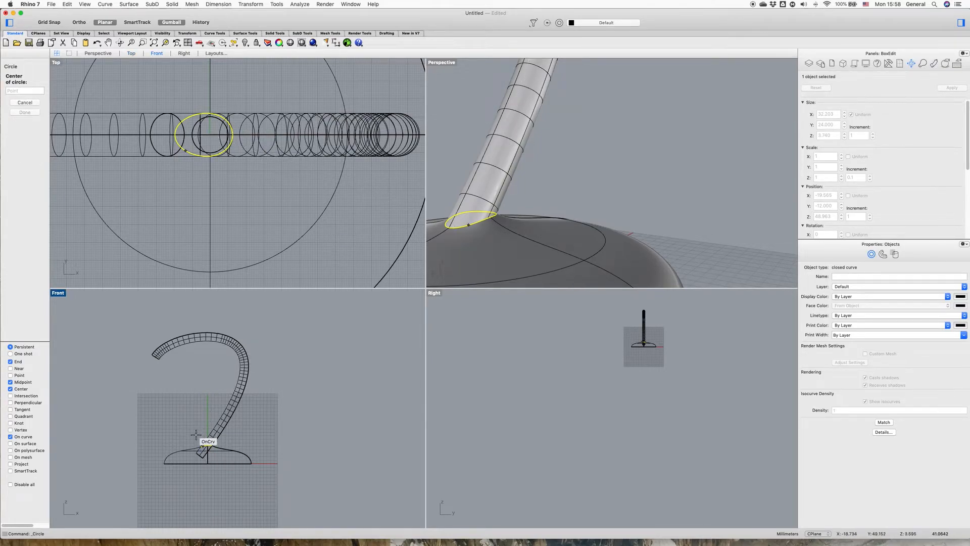
{"action": "scroll", "coordinate": [210, 452], "scroll_direction": "up", "scroll_amount": 5}
{"action": "scroll", "coordinate": [211, 457], "scroll_direction": "up", "scroll_amount": 3}
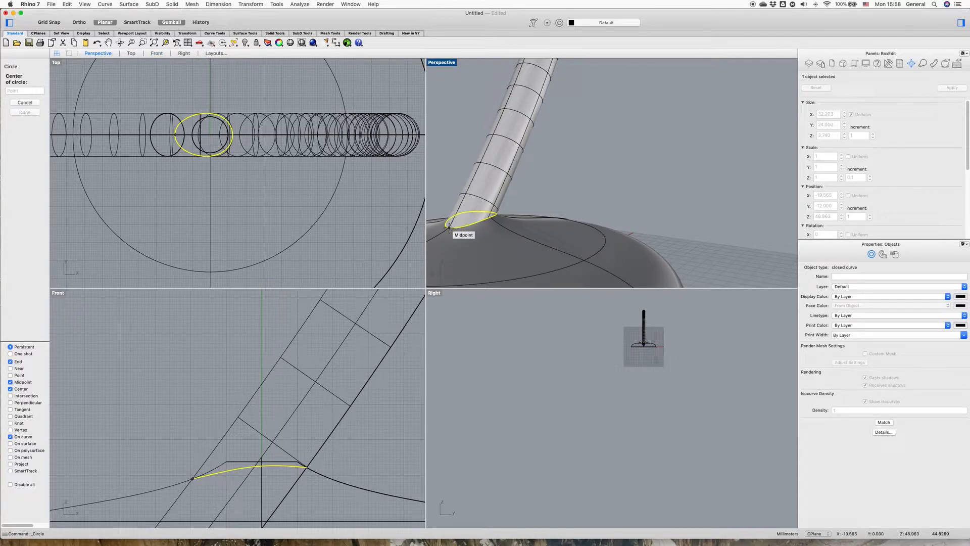
{"action": "left_click", "coordinate": [450, 227]}
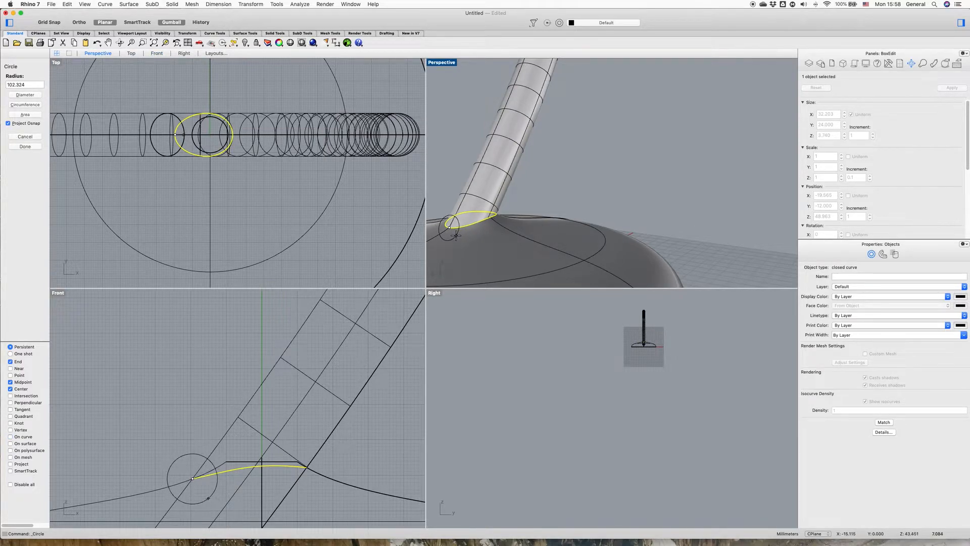
{"action": "left_click", "coordinate": [456, 238]}
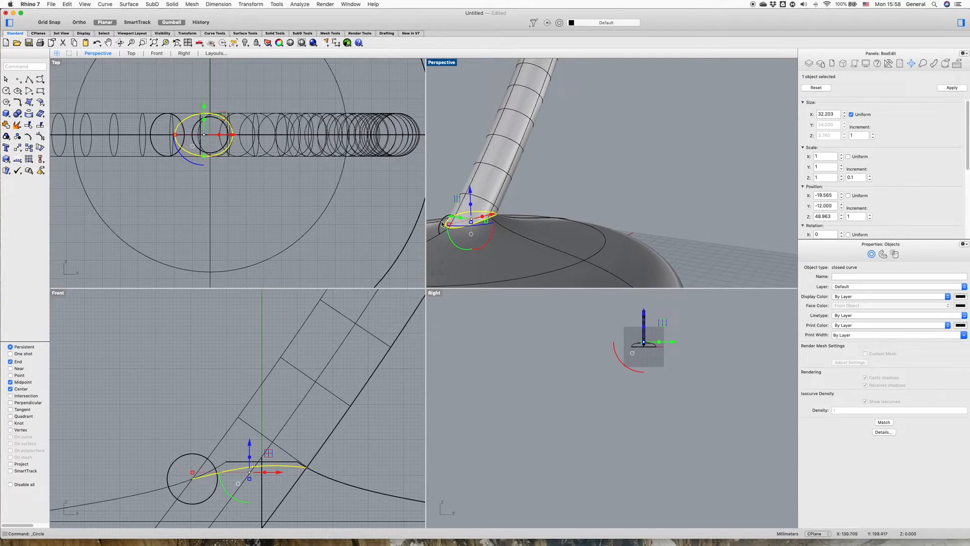
{"action": "left_click", "coordinate": [447, 224]}
{"action": "left_click", "coordinate": [439, 165]}
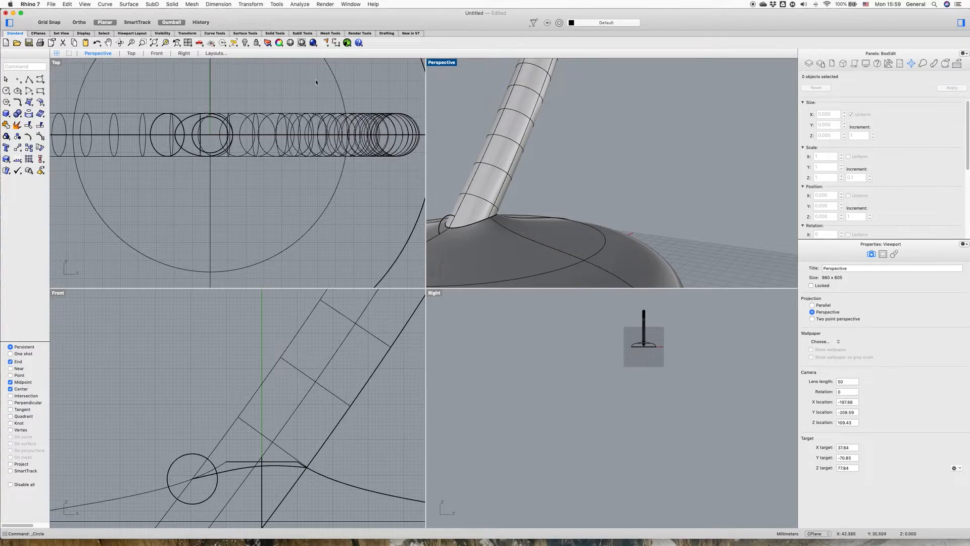
{"action": "left_click", "coordinate": [245, 33]}
{"action": "left_click", "coordinate": [5, 149]}
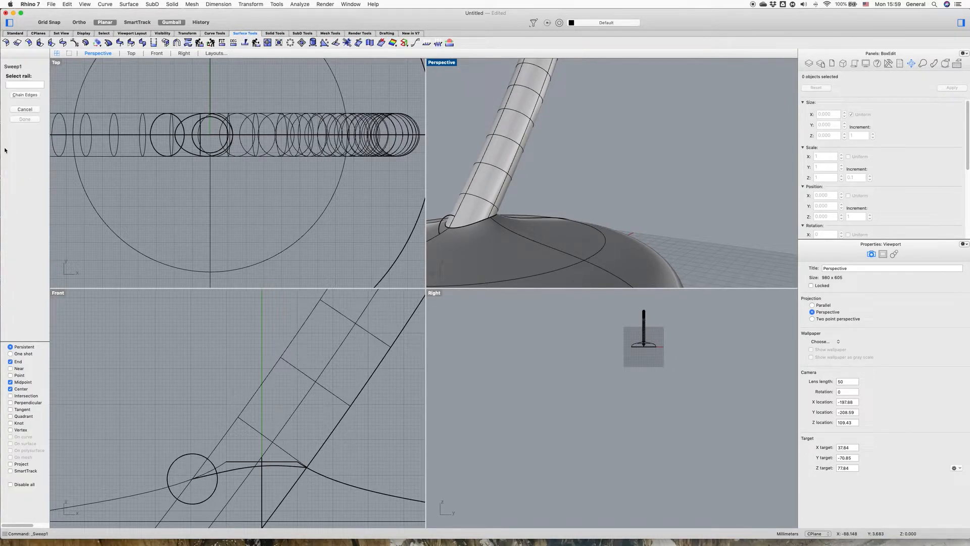
{"action": "left_click", "coordinate": [477, 226]}
{"action": "left_click", "coordinate": [470, 226]}
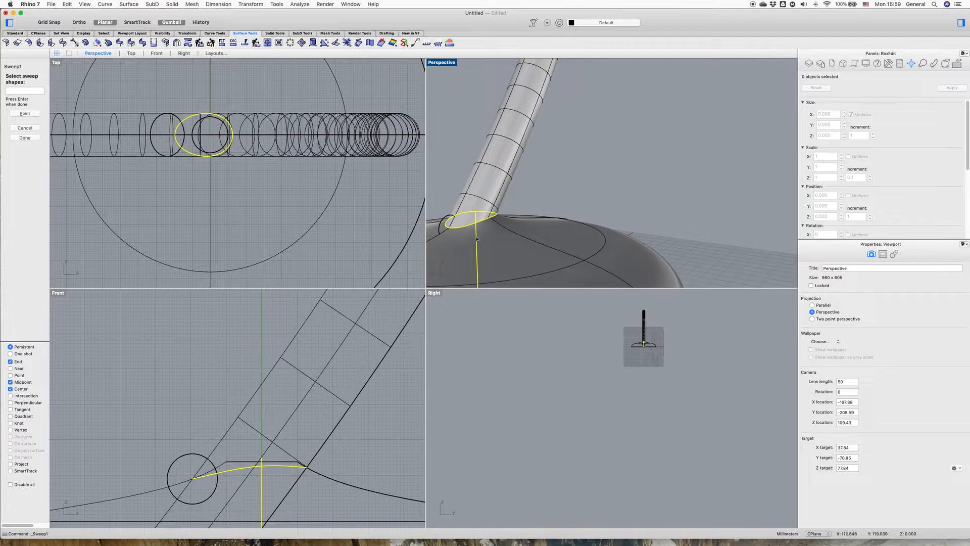
{"action": "left_click", "coordinate": [23, 128]}
{"action": "right_click", "coordinate": [575, 174]}
{"action": "left_click", "coordinate": [583, 176]}
{"action": "left_click", "coordinate": [460, 229]}
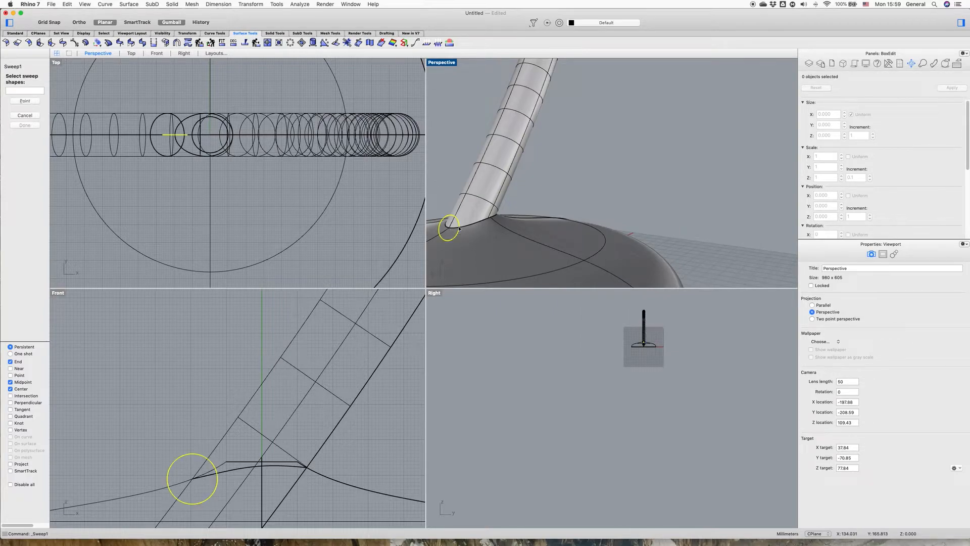
{"action": "left_click", "coordinate": [23, 116]}
Sweep the small circle along the tube-dome intersection curve with Sweep 1 Rail, using Freeform frame style and unchanged cross sections
{"action": "right_click", "coordinate": [669, 124]}
{"action": "mouse_move", "coordinate": [737, 126]}
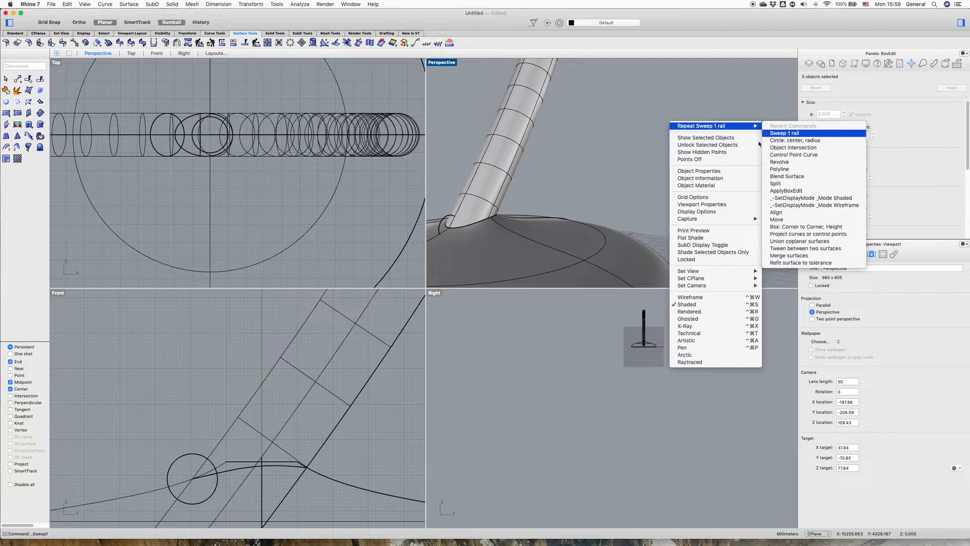
{"action": "left_click", "coordinate": [784, 133]}
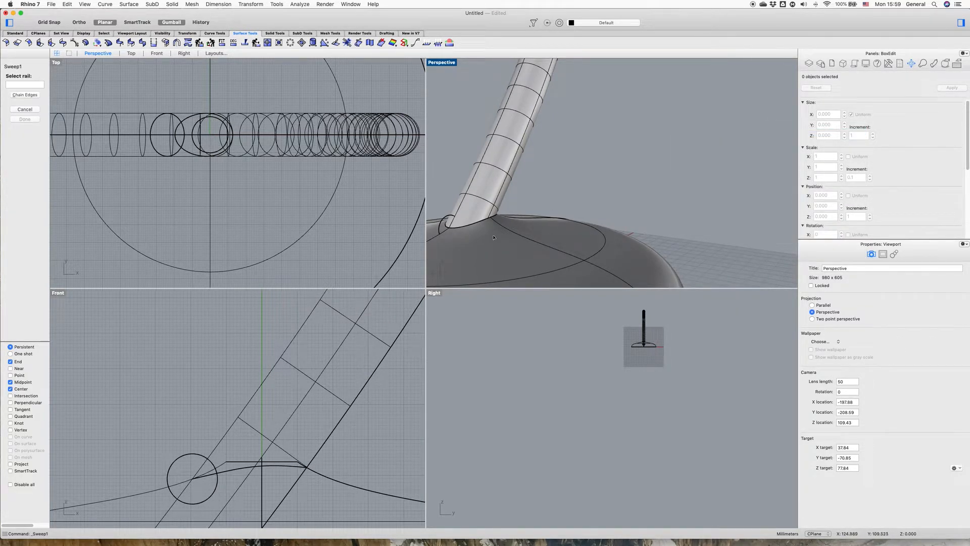
{"action": "scroll", "coordinate": [464, 227], "scroll_direction": "up", "scroll_amount": 5}
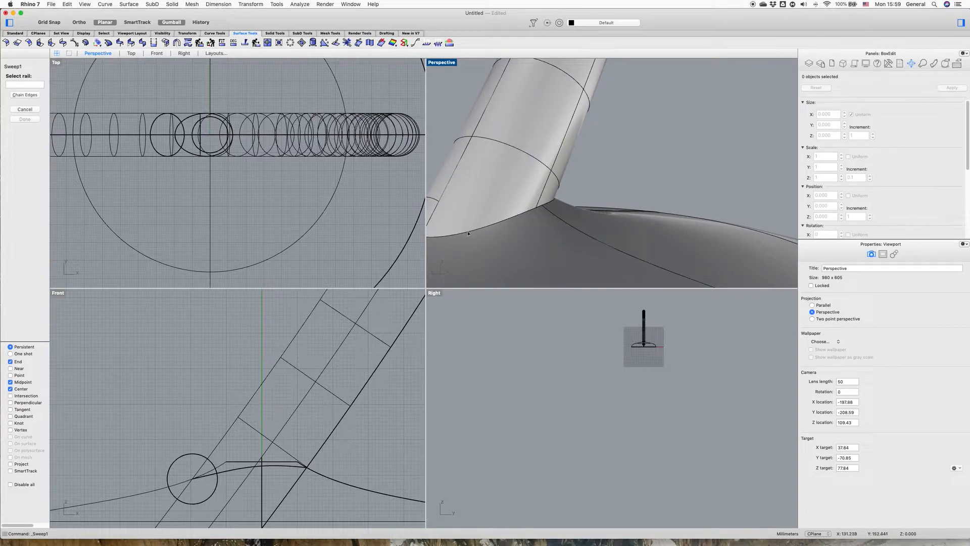
{"action": "left_click", "coordinate": [467, 235]}
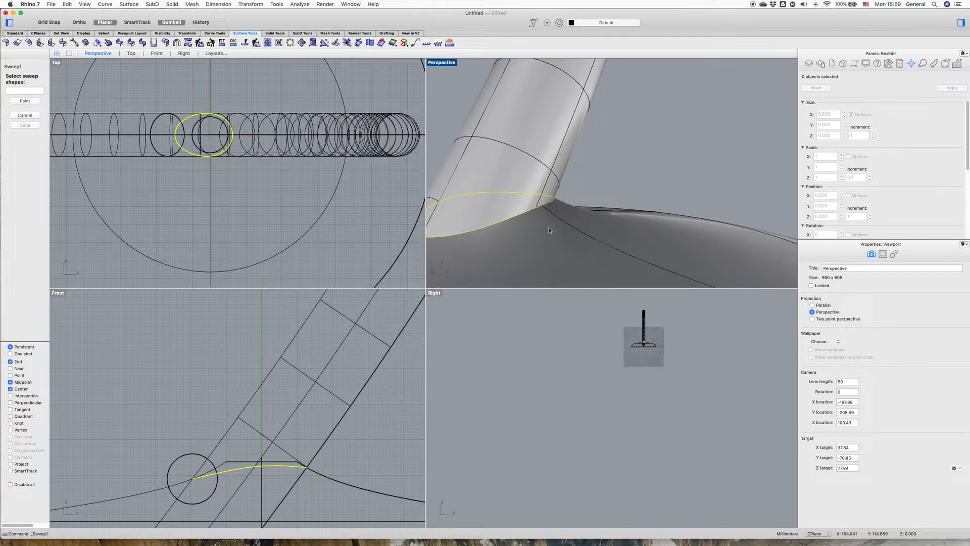
{"action": "scroll", "coordinate": [548, 227], "scroll_direction": "down", "scroll_amount": 9}
{"action": "scroll", "coordinate": [522, 229], "scroll_direction": "up", "scroll_amount": 7}
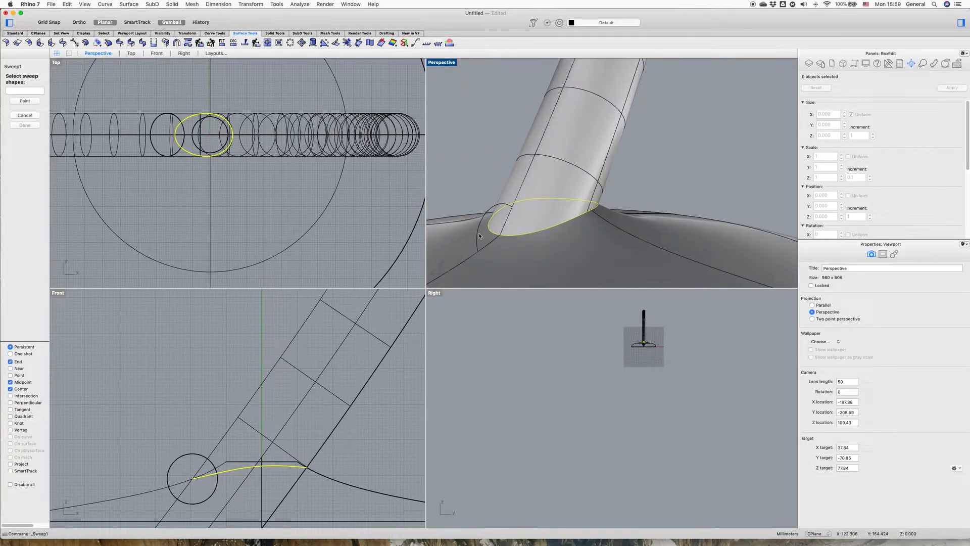
{"action": "left_click", "coordinate": [492, 208]}
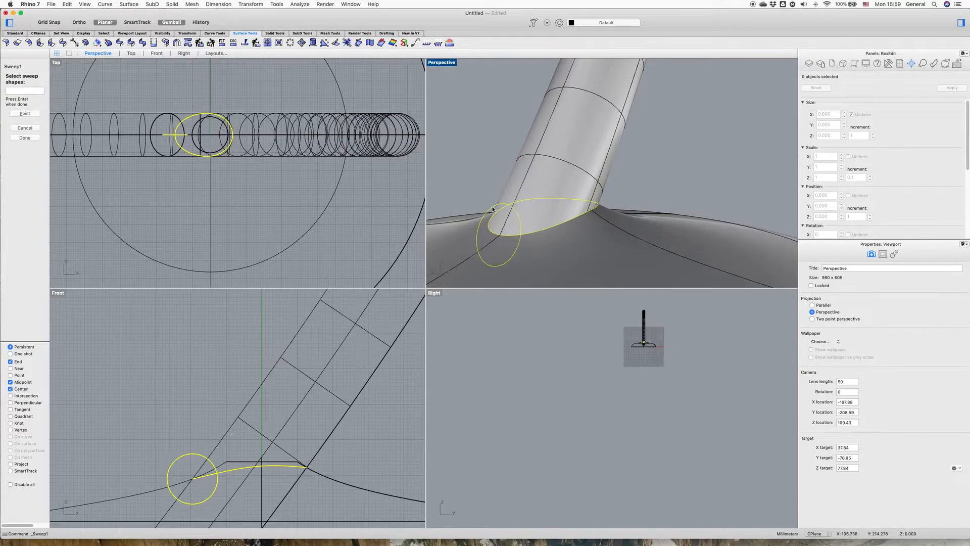
{"action": "left_click", "coordinate": [25, 138]}
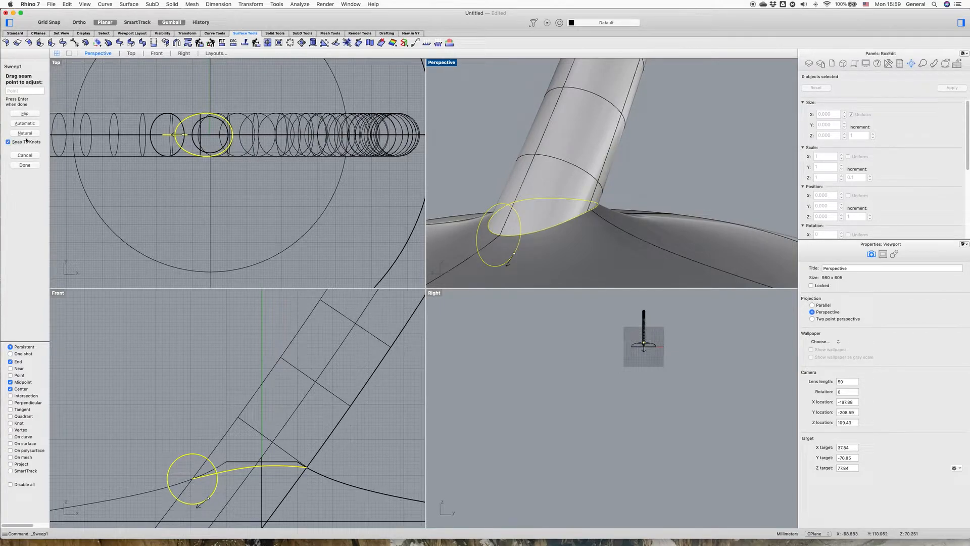
{"action": "left_click", "coordinate": [25, 165]}
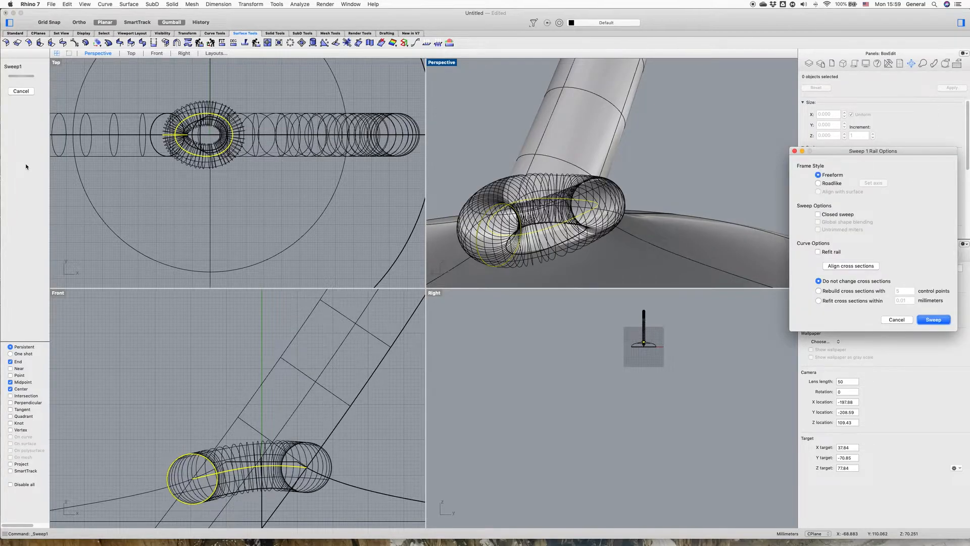
{"action": "right_click_drag", "start_coordinate": [642, 232], "coordinate": [606, 233]}
{"action": "left_click", "coordinate": [933, 320]}
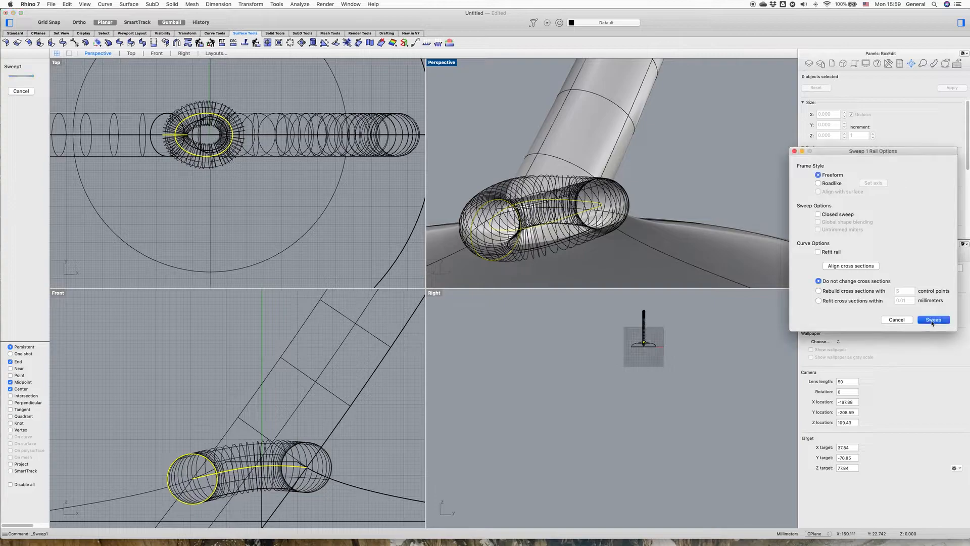
Split the tube and dome surfaces using the swept ring as the cutting object
{"action": "scroll", "coordinate": [658, 132], "scroll_direction": "down", "scroll_amount": 3}
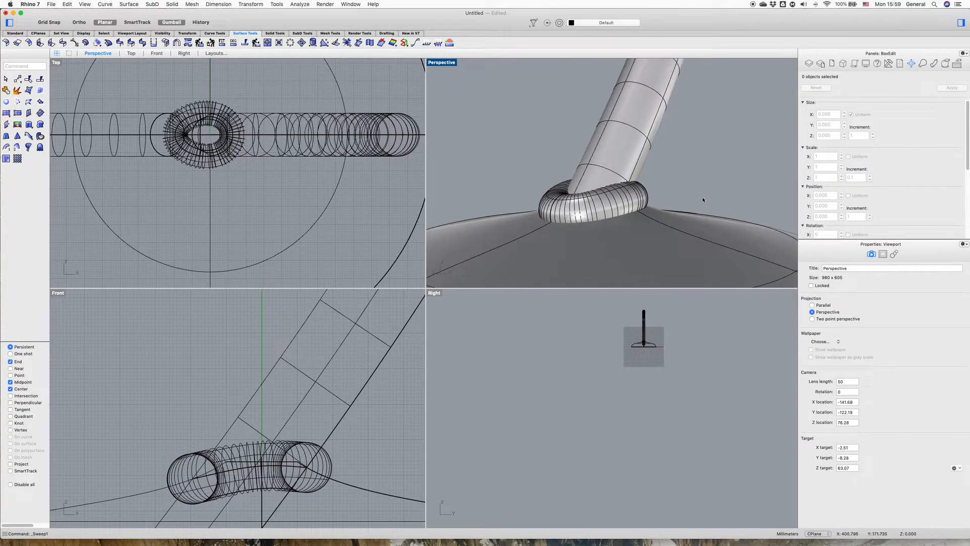
{"action": "scroll", "coordinate": [681, 175], "scroll_direction": "down", "scroll_amount": 5}
{"action": "scroll", "coordinate": [666, 192], "scroll_direction": "up", "scroll_amount": 5}
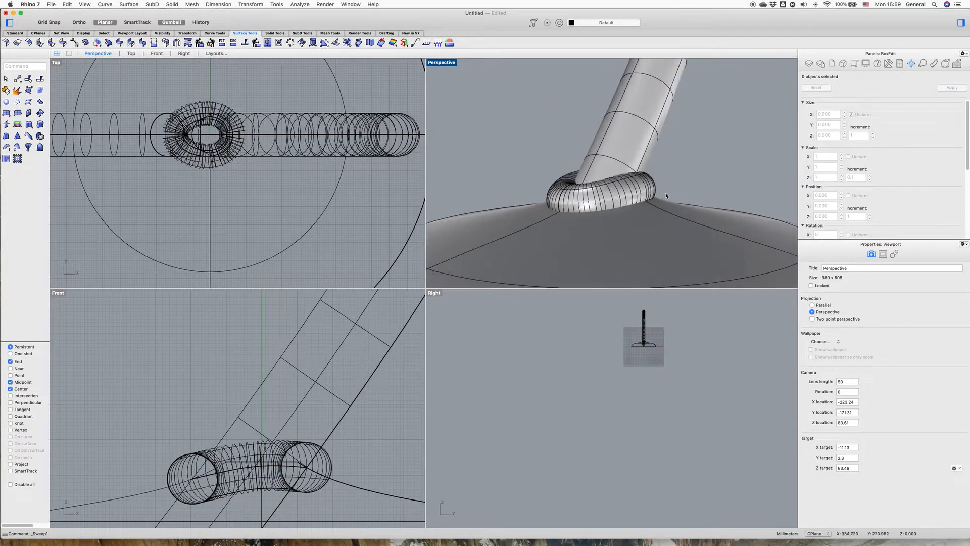
{"action": "right_click_drag", "start_coordinate": [666, 211], "coordinate": [620, 232]}
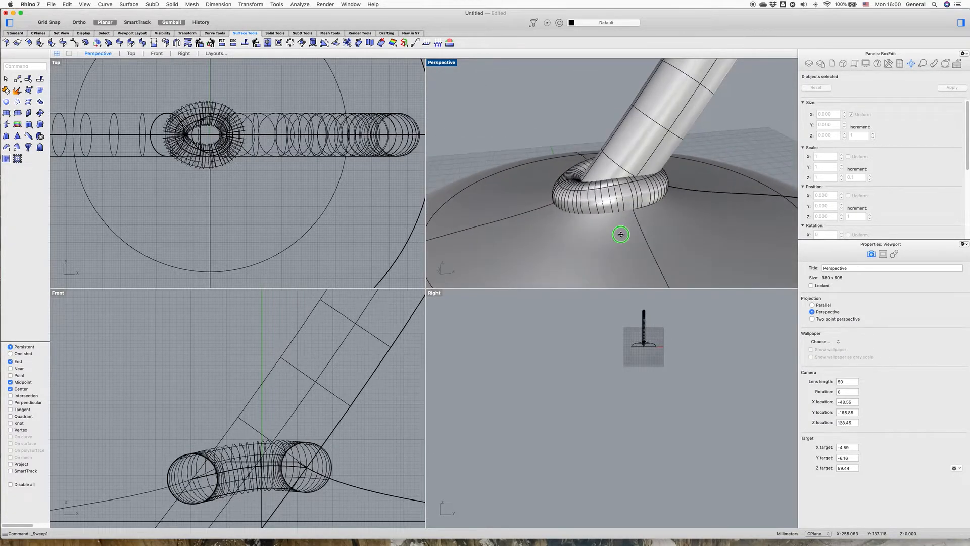
{"action": "left_click", "coordinate": [8, 33]}
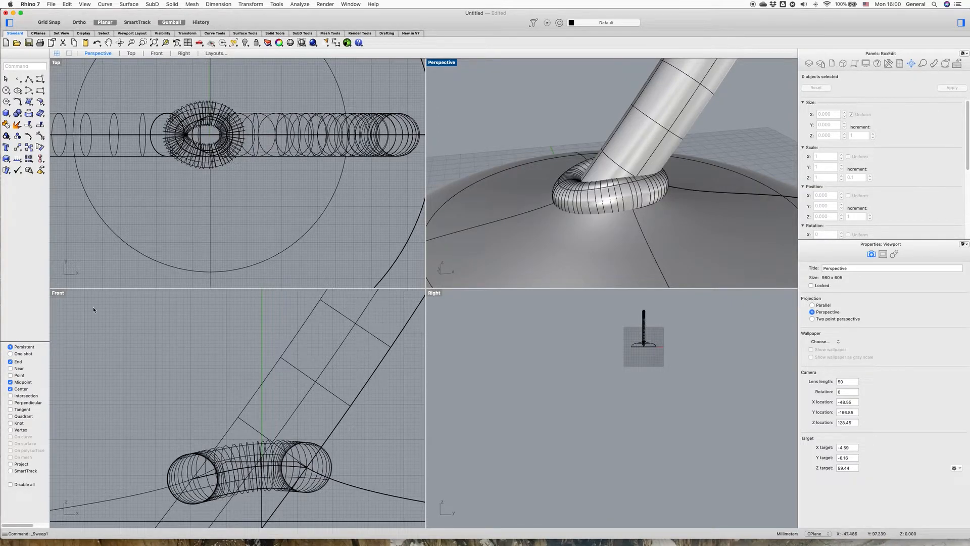
{"action": "left_click", "coordinate": [40, 125]}
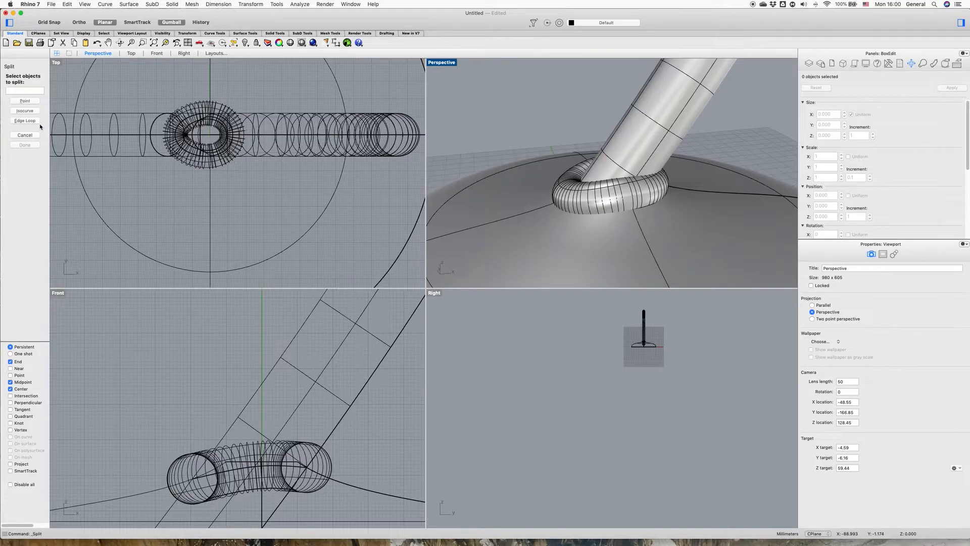
{"action": "left_click", "coordinate": [684, 98]}
{"action": "left_click", "coordinate": [101, 133]}
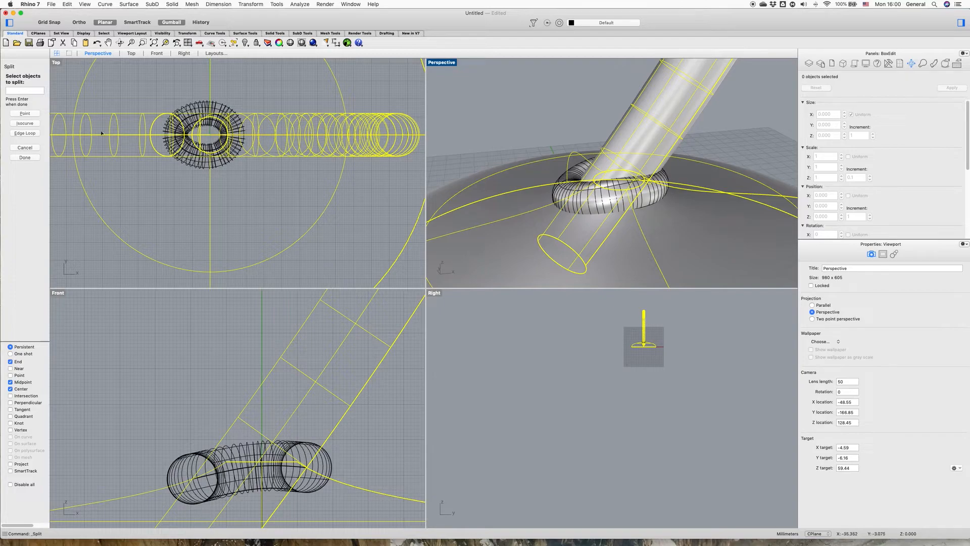
{"action": "left_click", "coordinate": [25, 157]}
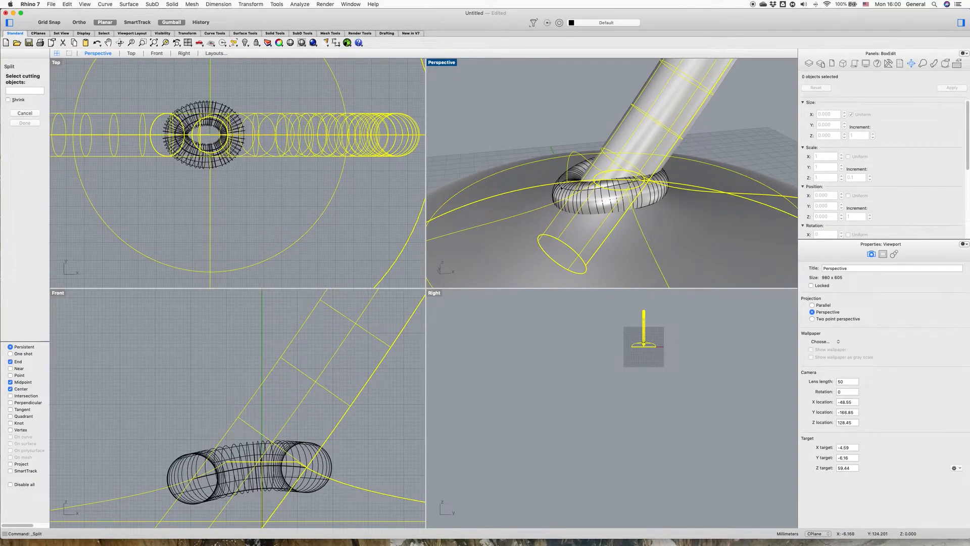
{"action": "left_click", "coordinate": [659, 194]}
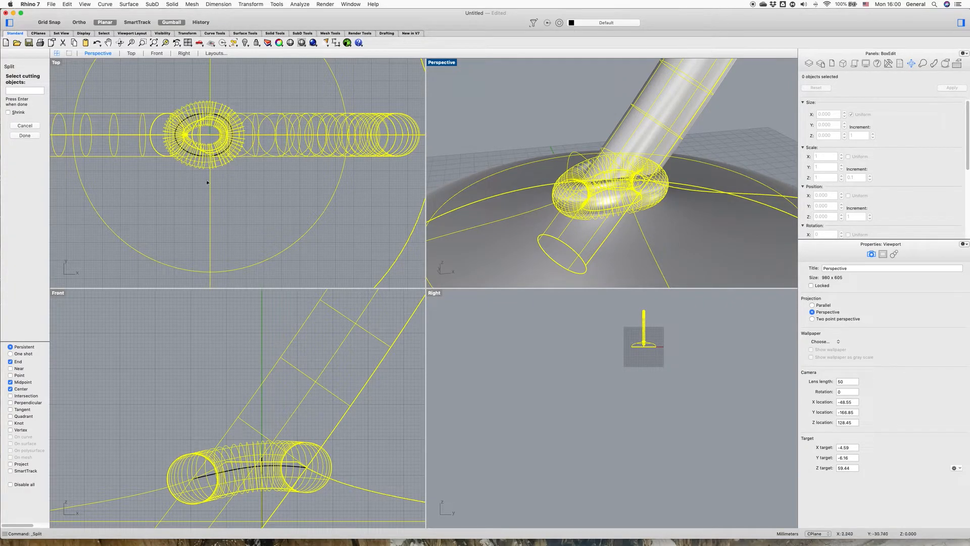
{"action": "left_click", "coordinate": [25, 135]}
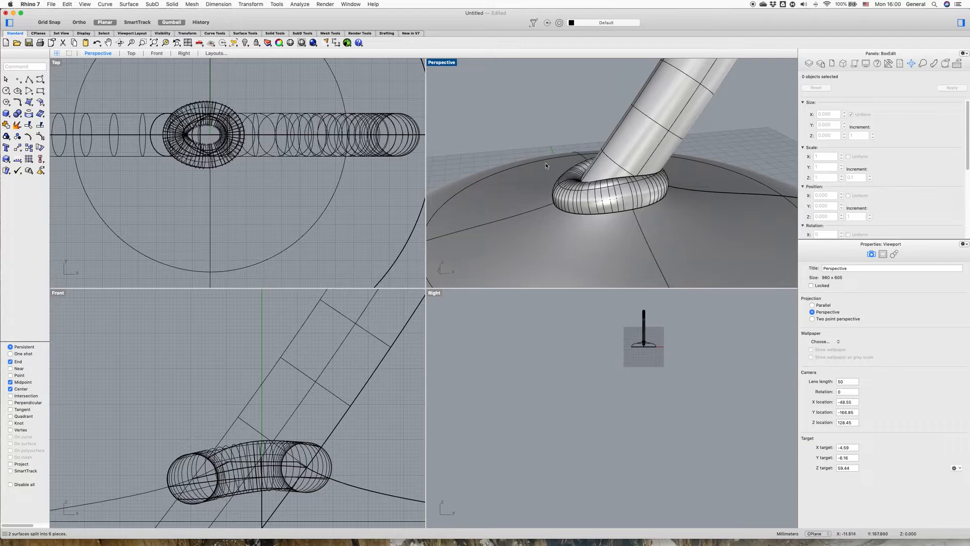
Delete the swept ring together with its circle, the intersection curve and the surface pieces enclosed by the ring
{"action": "scroll", "coordinate": [214, 234], "scroll_direction": "down", "scroll_amount": 3}
{"action": "scroll", "coordinate": [270, 499], "scroll_direction": "down", "scroll_amount": 12}
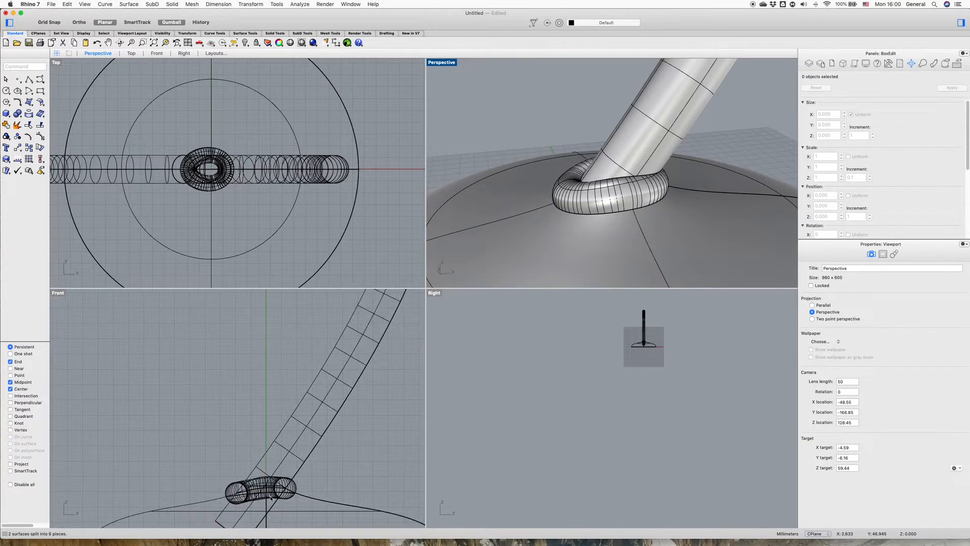
{"action": "left_click_drag", "start_coordinate": [210, 479], "coordinate": [295, 509]}
{"action": "key", "text": "Delete"}
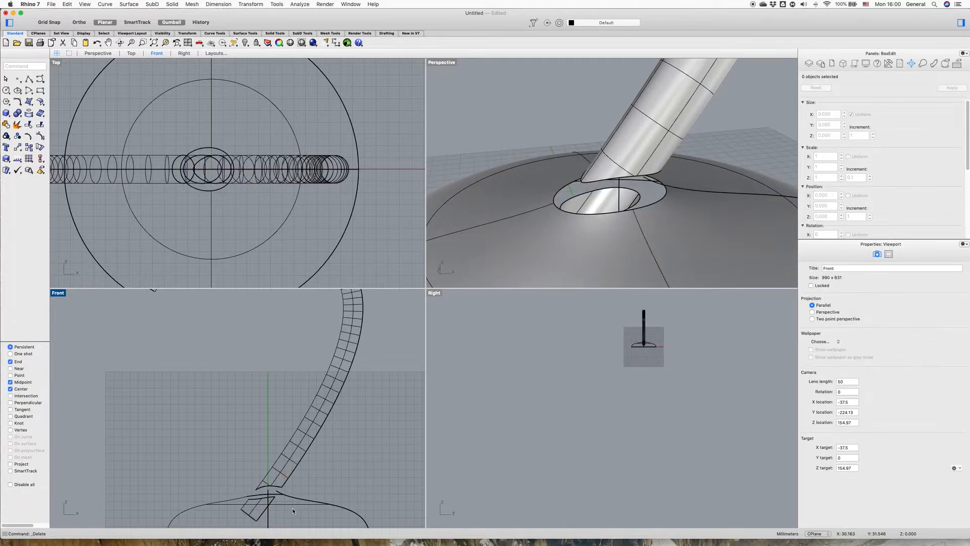
Delete the leftover tube stub and vertical axis line inside the dome, and the dome's open profile curve
{"action": "left_click", "coordinate": [268, 493]}
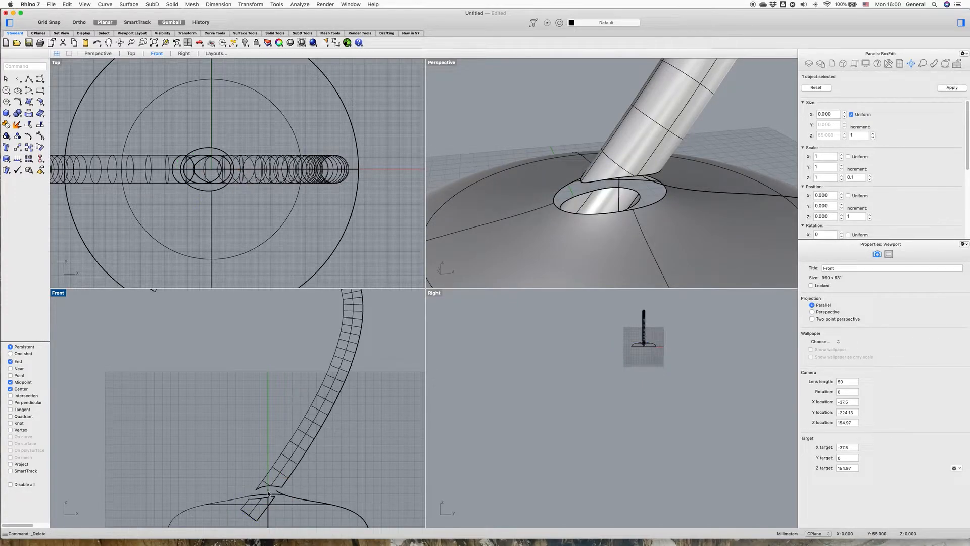
{"action": "left_click", "coordinate": [278, 498]}
{"action": "left_click", "coordinate": [274, 499]}
{"action": "key", "text": "Delete"}
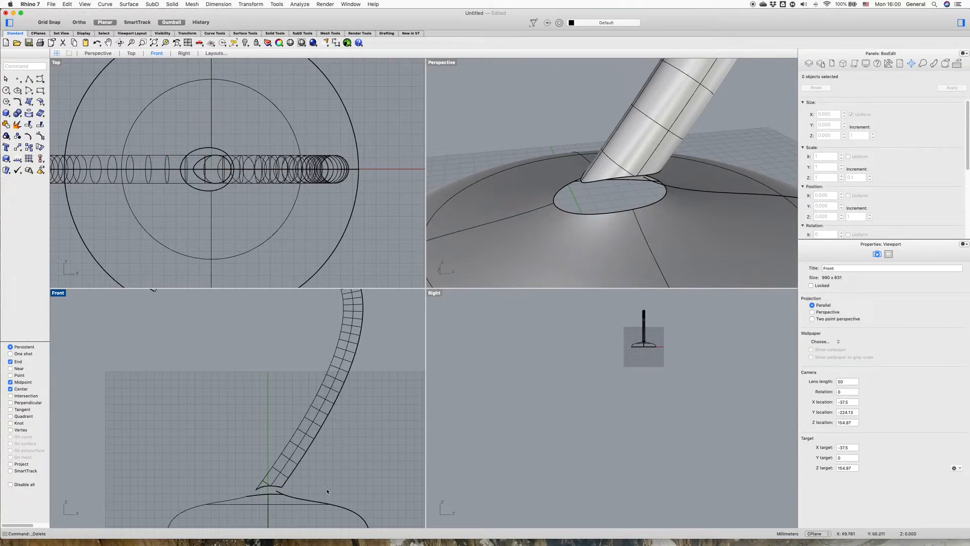
{"action": "right_click_drag", "start_coordinate": [665, 210], "coordinate": [548, 243]}
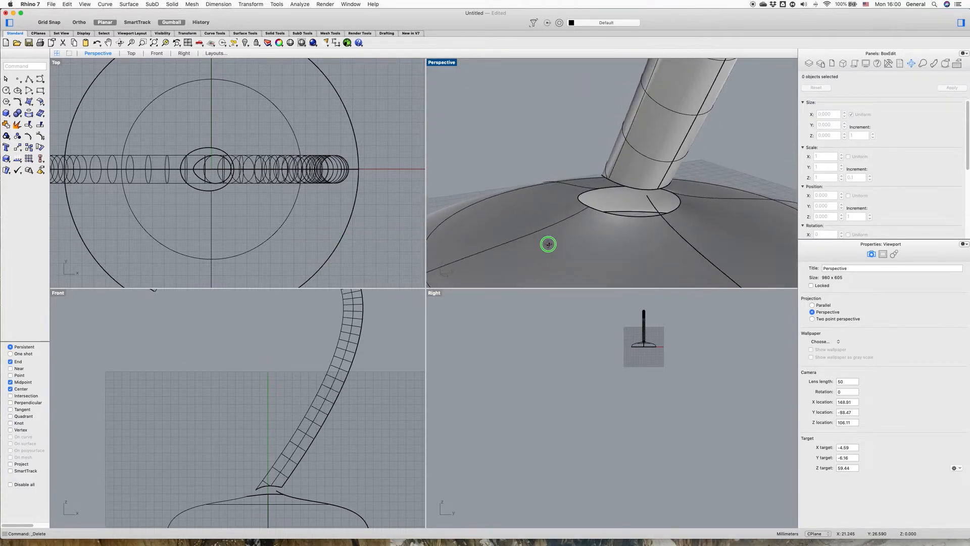
{"action": "left_click", "coordinate": [651, 203]}
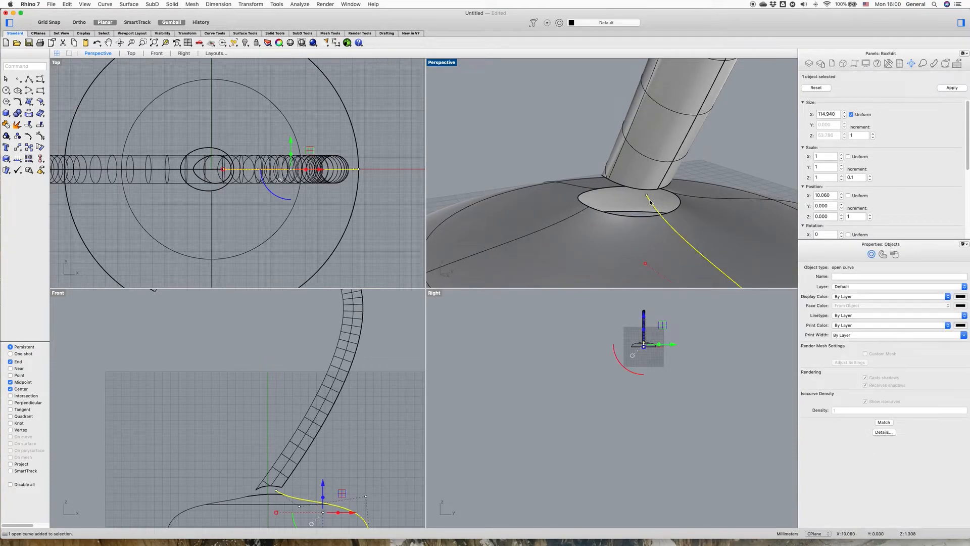
{"action": "key", "text": "Delete"}
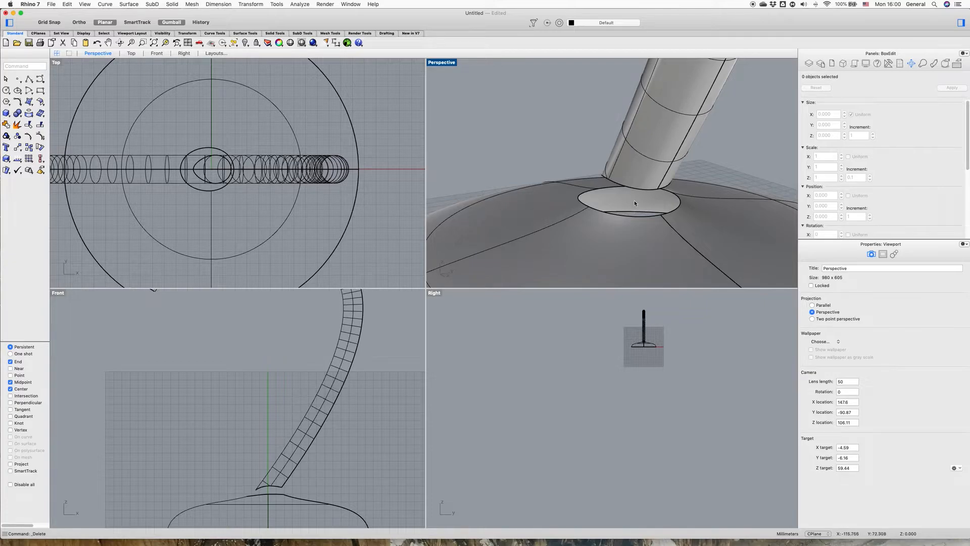
{"action": "right_click", "coordinate": [678, 220]}
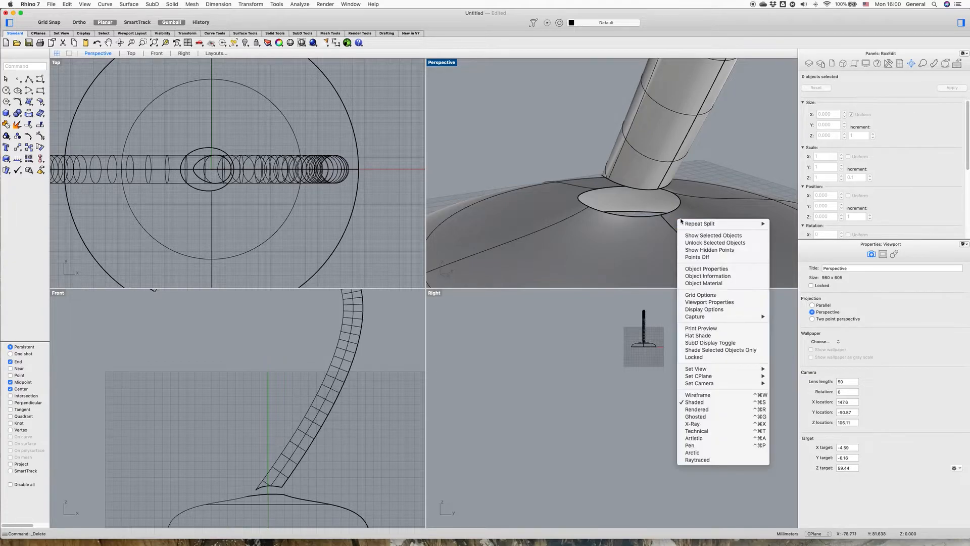
{"action": "left_click", "coordinate": [703, 199]}
{"action": "left_click", "coordinate": [703, 199]}
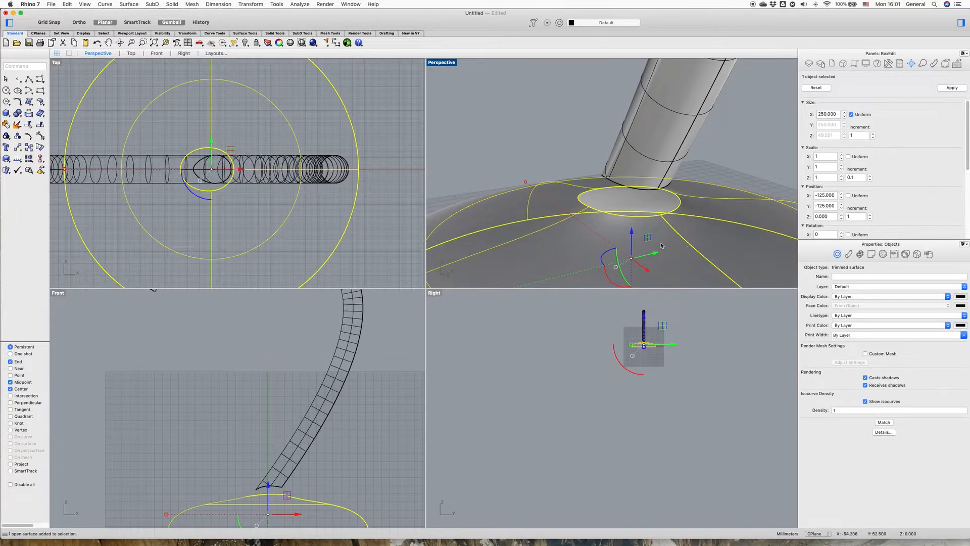
{"action": "left_click", "coordinate": [720, 161]}
{"action": "left_click", "coordinate": [666, 145]}
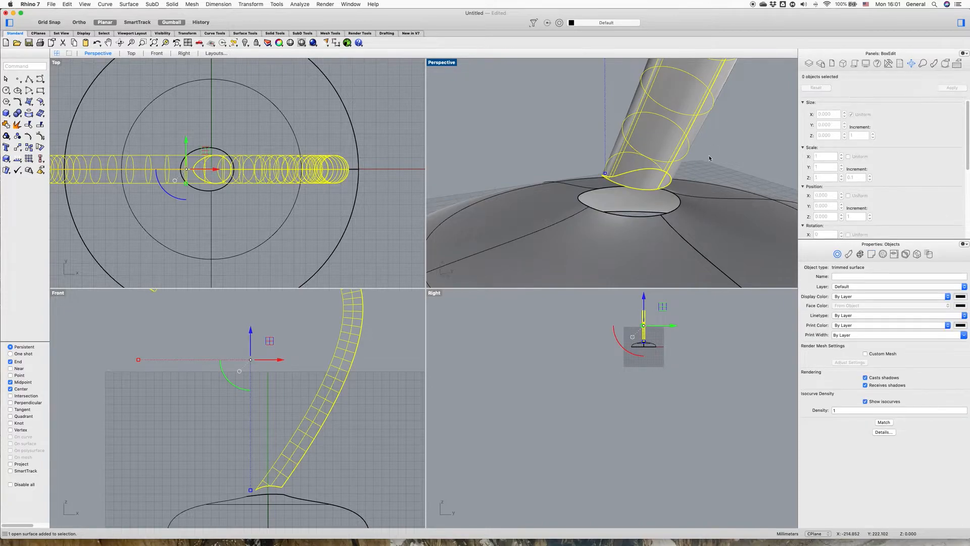
{"action": "left_click", "coordinate": [708, 197]}
{"action": "right_click_drag", "start_coordinate": [708, 197], "coordinate": [435, 177]}
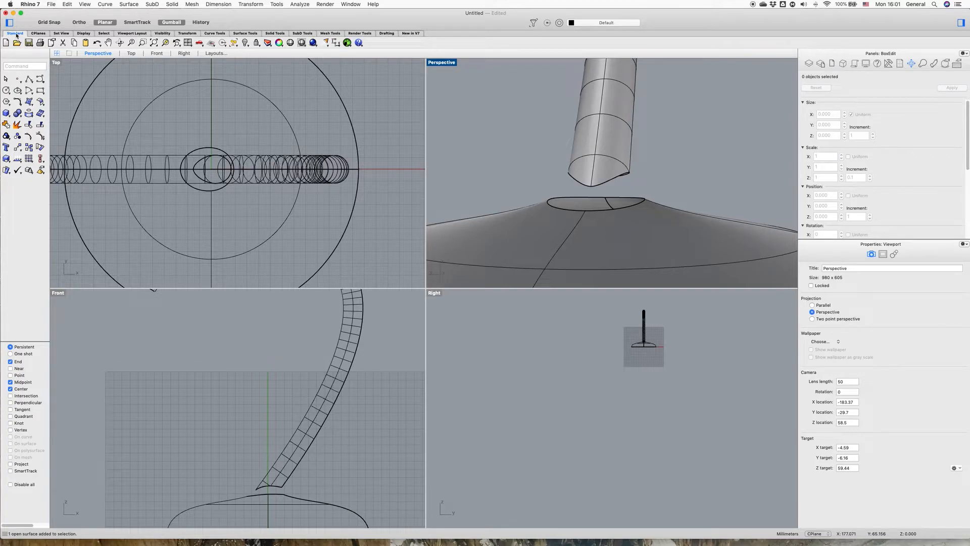
{"action": "left_click", "coordinate": [245, 33]}
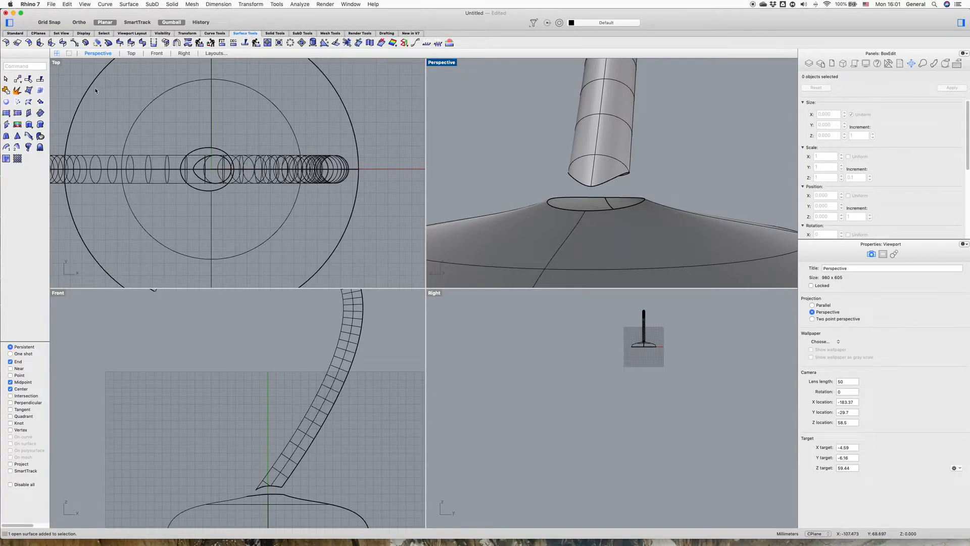
{"action": "left_click", "coordinate": [63, 43]}
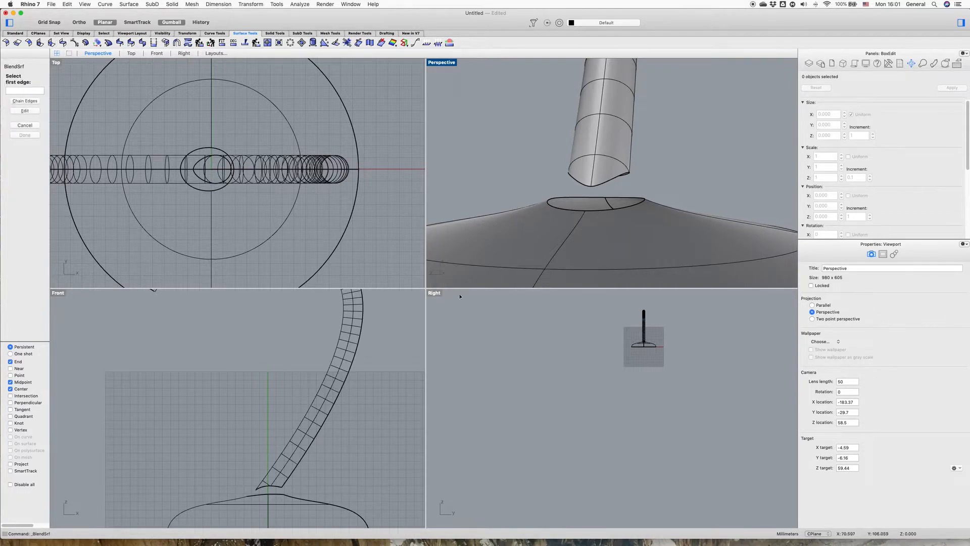
{"action": "right_click_drag", "start_coordinate": [670, 204], "coordinate": [592, 240]}
{"action": "left_click", "coordinate": [621, 214]}
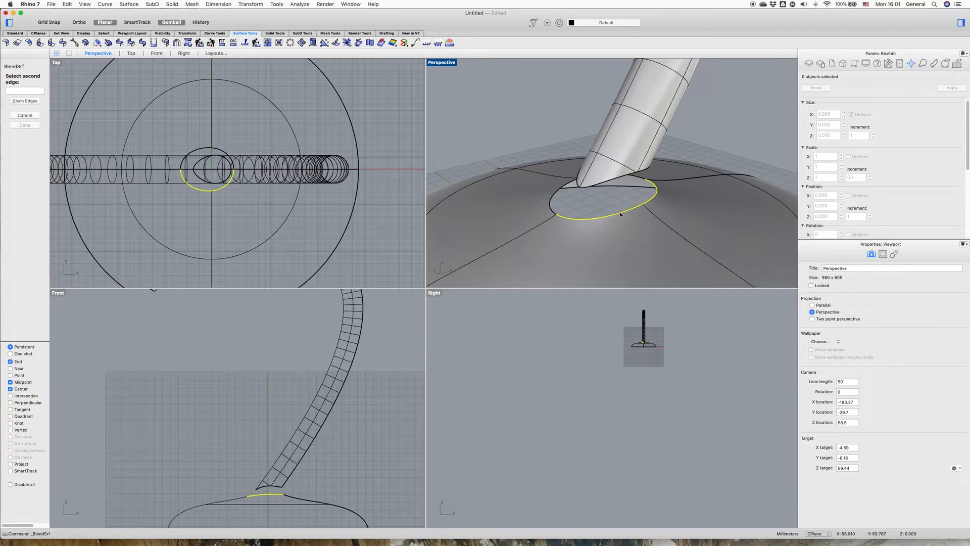
{"action": "left_click", "coordinate": [30, 102]}
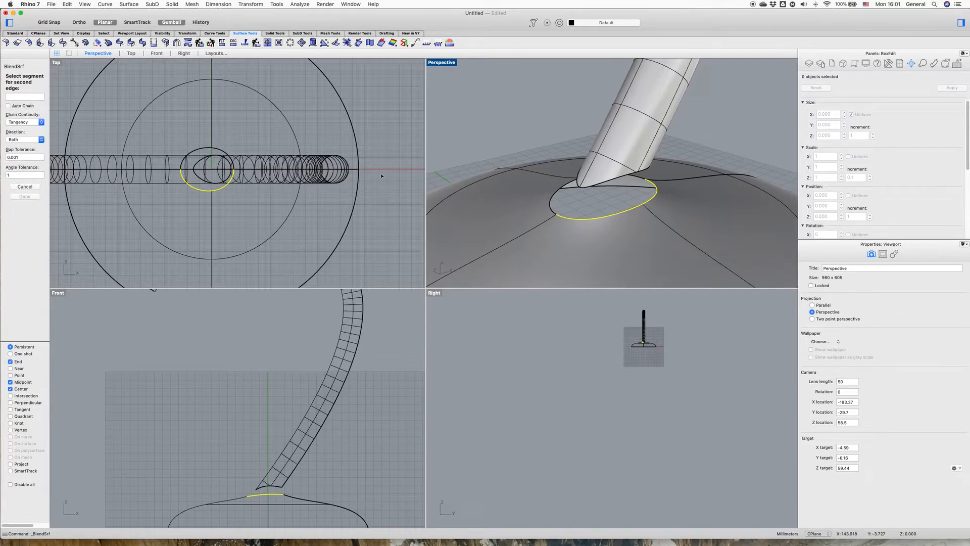
{"action": "left_click", "coordinate": [554, 197]}
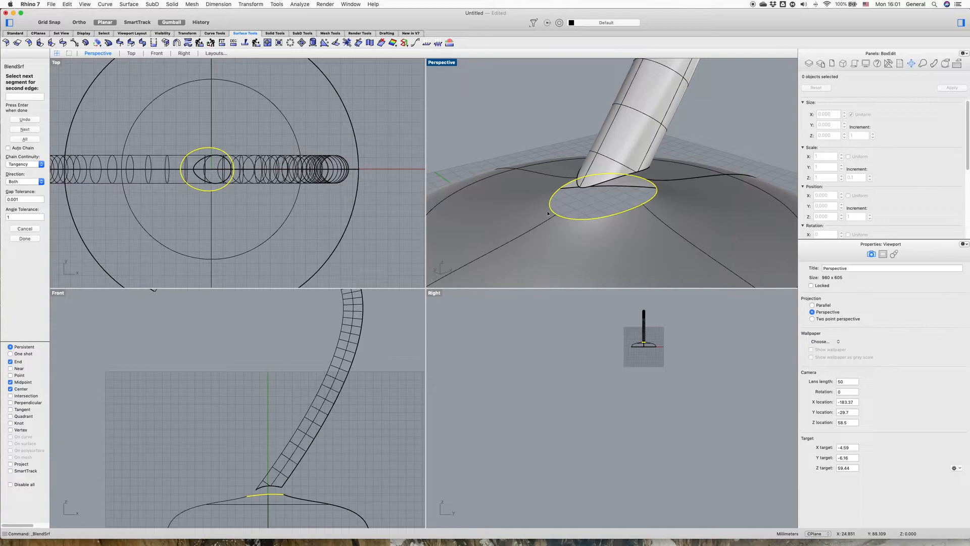
{"action": "left_click", "coordinate": [24, 238]}
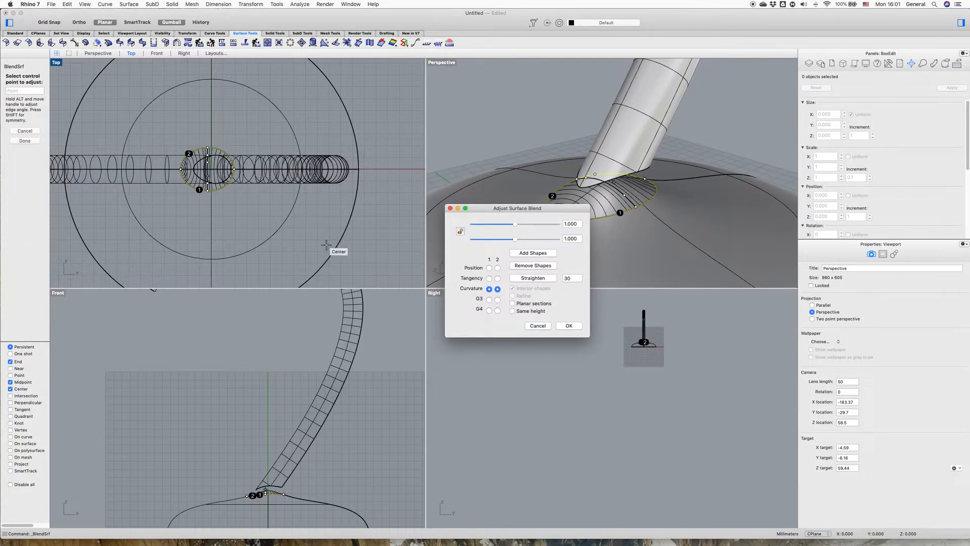
{"action": "left_click", "coordinate": [537, 326]}
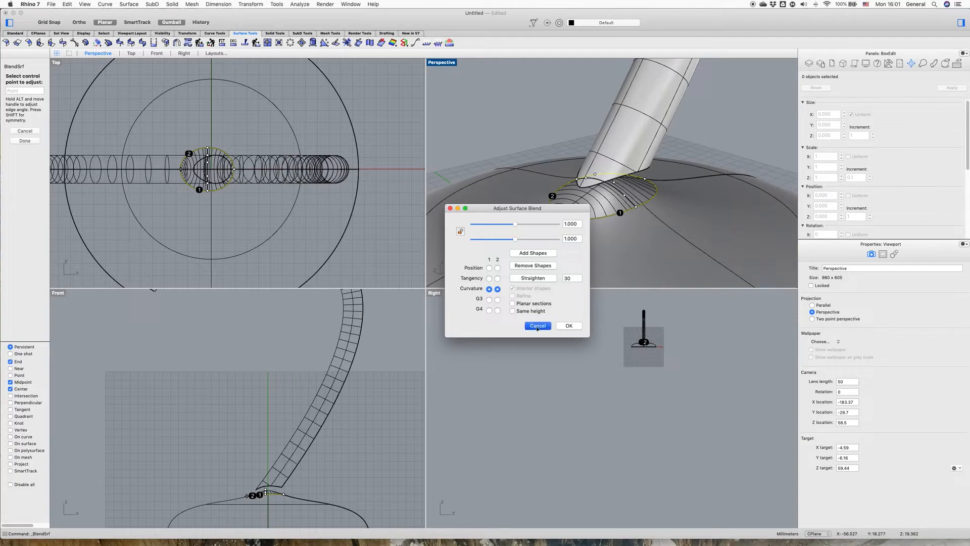
{"action": "left_click", "coordinate": [25, 131]}
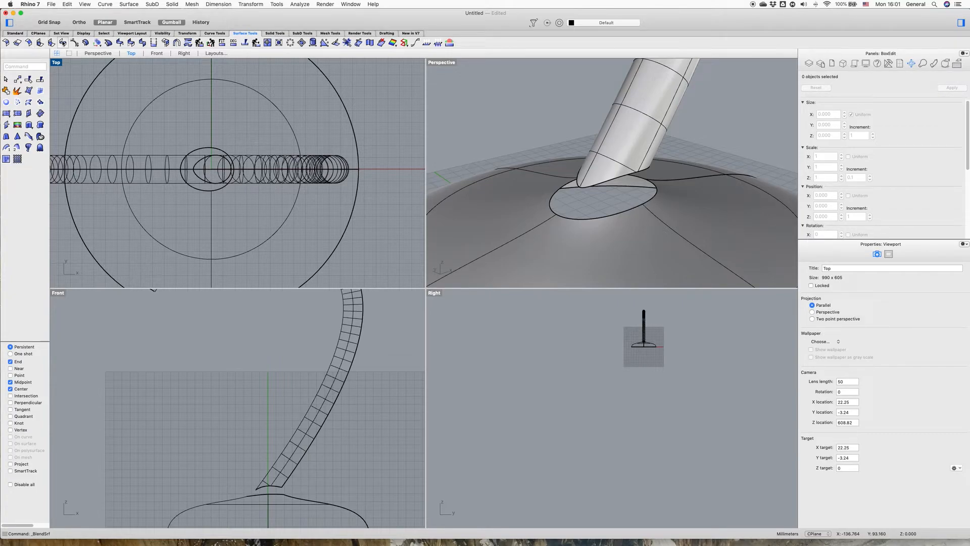
Start a surface blend between the full dome opening edge and the tube's end edge using Auto Chain, accepting the default seam points
{"action": "left_click", "coordinate": [63, 43]}
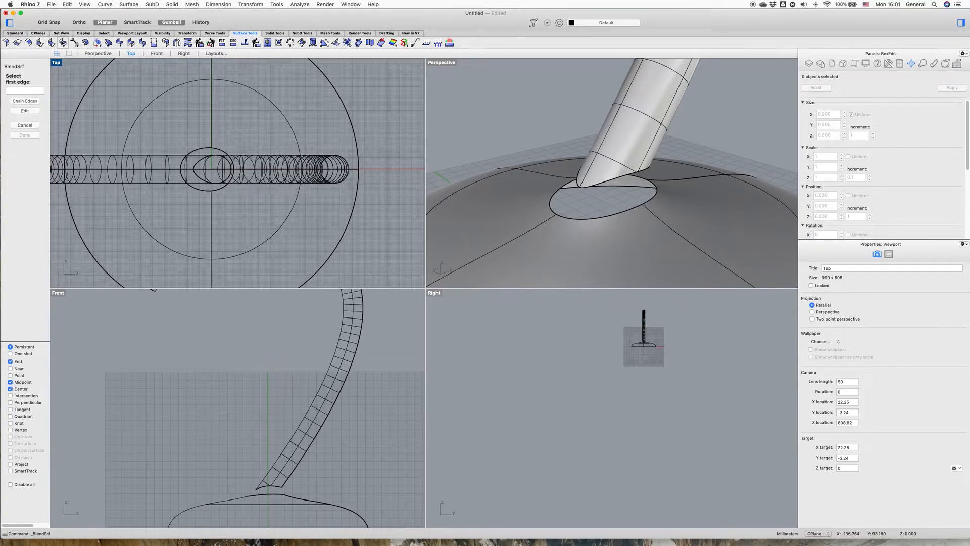
{"action": "left_click", "coordinate": [17, 101]}
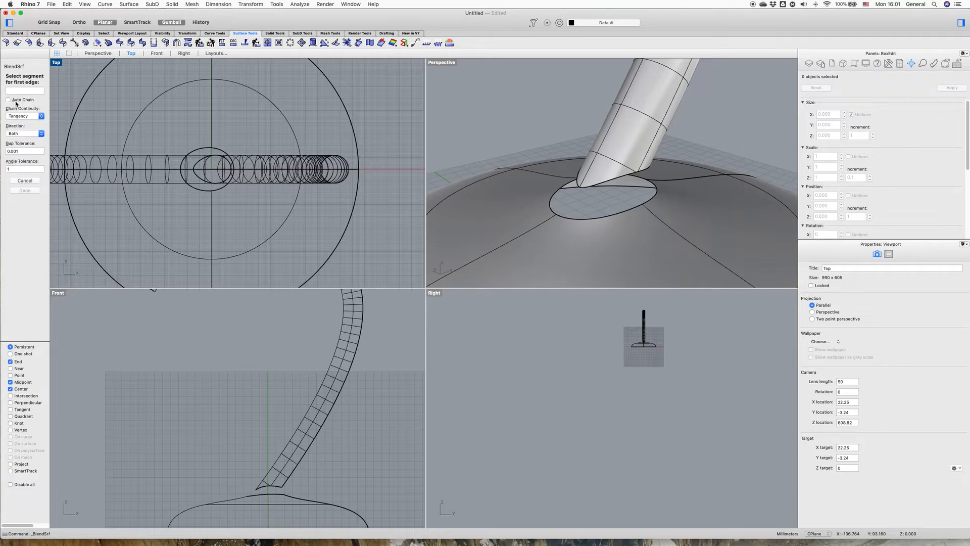
{"action": "left_click", "coordinate": [9, 101]}
{"action": "left_click", "coordinate": [627, 212]}
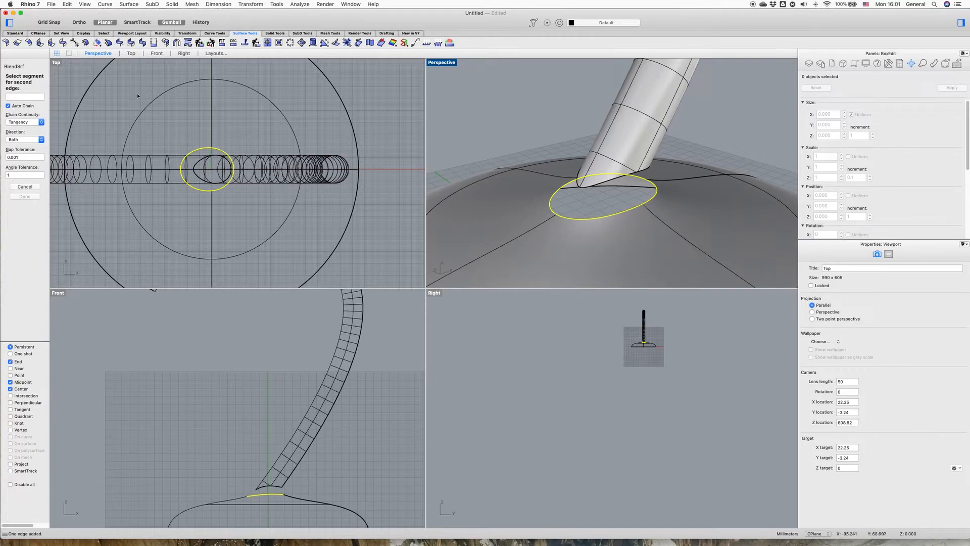
{"action": "right_click_drag", "start_coordinate": [597, 221], "coordinate": [626, 178]}
{"action": "left_click", "coordinate": [623, 174]}
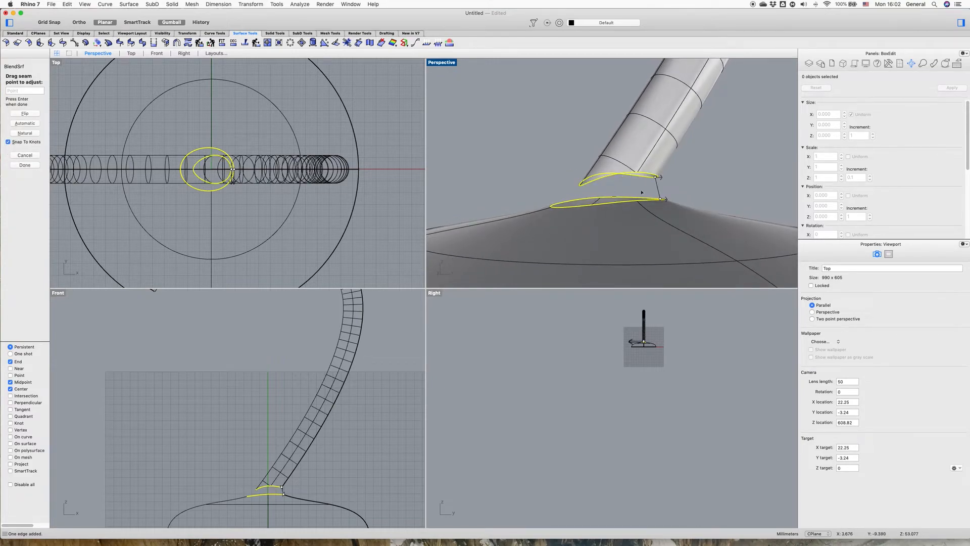
{"action": "right_click_drag", "start_coordinate": [711, 187], "coordinate": [511, 195]}
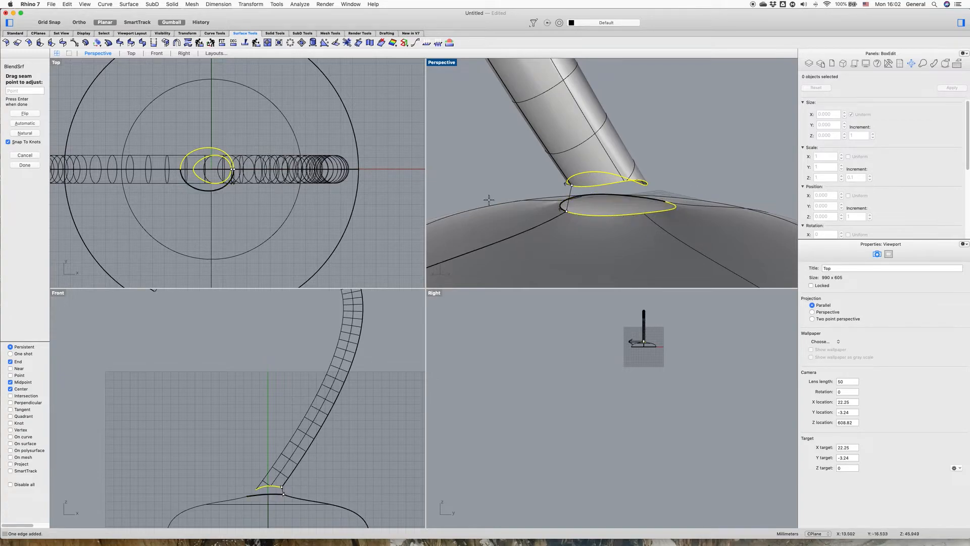
{"action": "right_click_drag", "start_coordinate": [581, 242], "coordinate": [662, 249]}
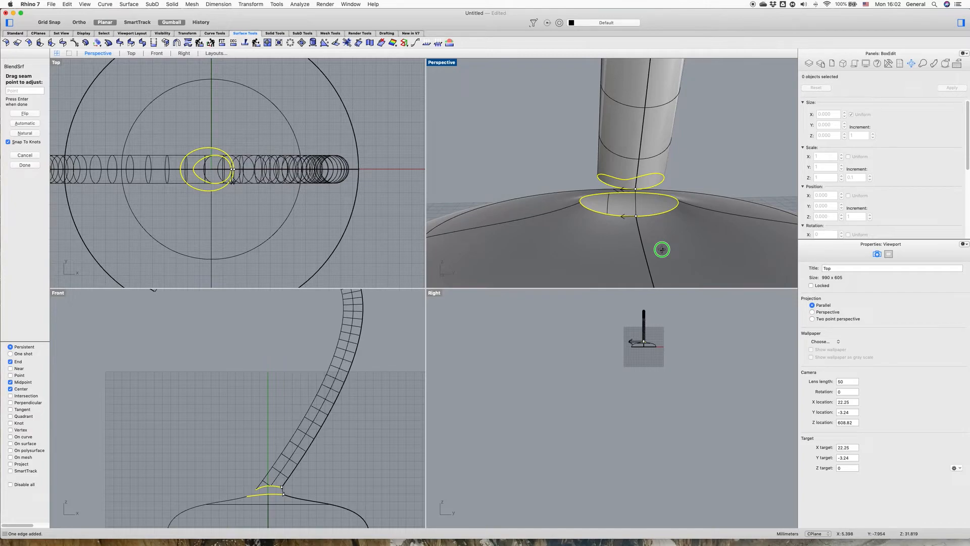
{"action": "left_click", "coordinate": [27, 164]}
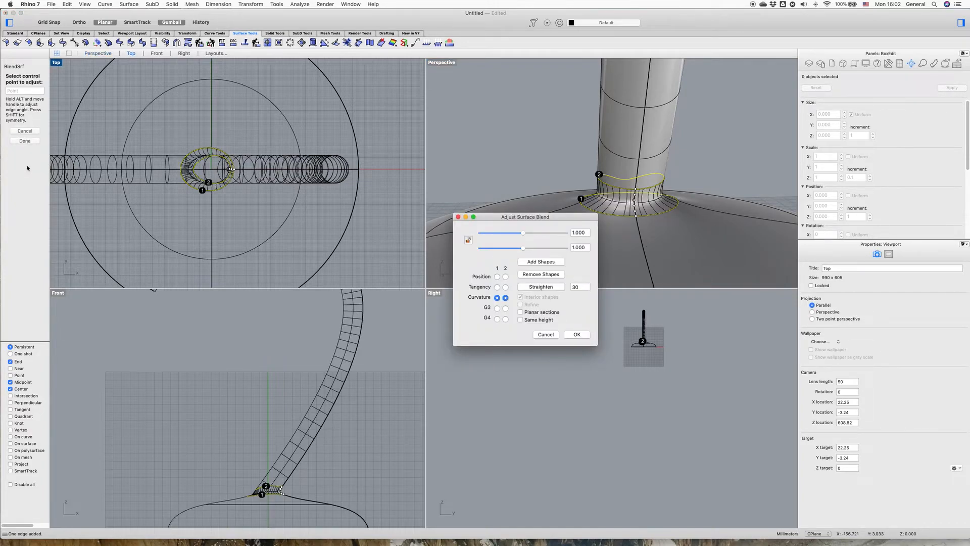
Reshape the blend at its seam section by moving the two inner control points closer to the tube and dome edges
{"action": "left_click_drag", "start_coordinate": [569, 218], "coordinate": [438, 179]}
{"action": "mouse_move", "coordinate": [687, 231]}
{"action": "right_mouse_down"}
{"action": "mouse_move", "coordinate": [641, 249]}
{"action": "mouse_move", "coordinate": [558, 224]}
{"action": "mouse_move", "coordinate": [518, 225]}
{"action": "mouse_move", "coordinate": [515, 267]}
{"action": "mouse_move", "coordinate": [546, 264]}
{"action": "mouse_move", "coordinate": [593, 238]}
{"action": "mouse_move", "coordinate": [582, 227]}
{"action": "right_mouse_up"}
{"action": "scroll", "coordinate": [567, 198], "scroll_direction": "up", "scroll_amount": 3}
{"action": "scroll", "coordinate": [567, 198], "scroll_direction": "up", "scroll_amount": 3}
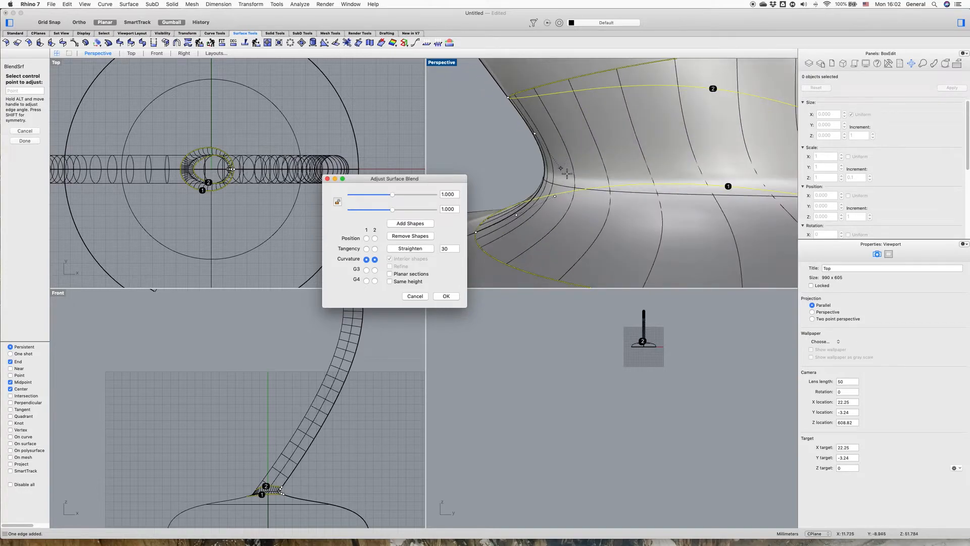
{"action": "left_click_drag", "start_coordinate": [561, 169], "coordinate": [548, 172]}
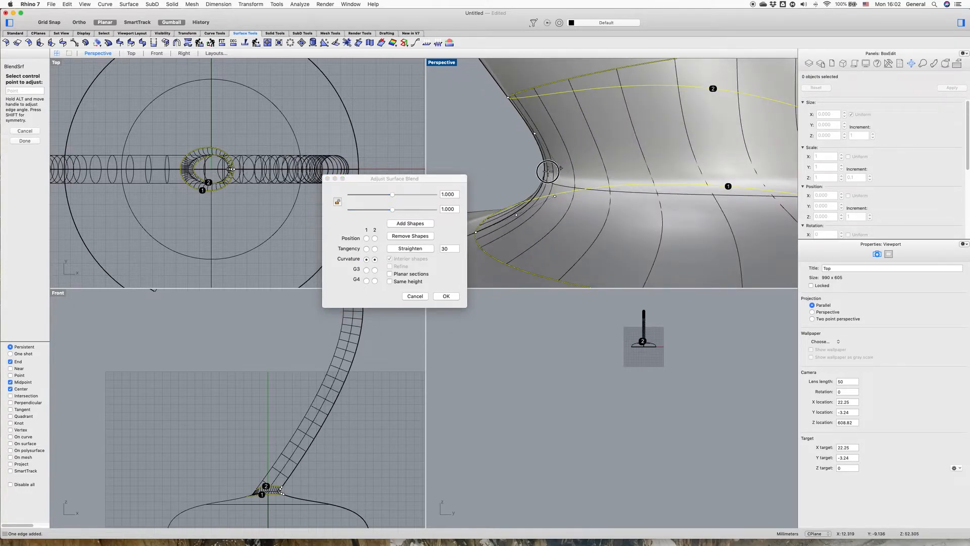
{"action": "left_click", "coordinate": [560, 168]}
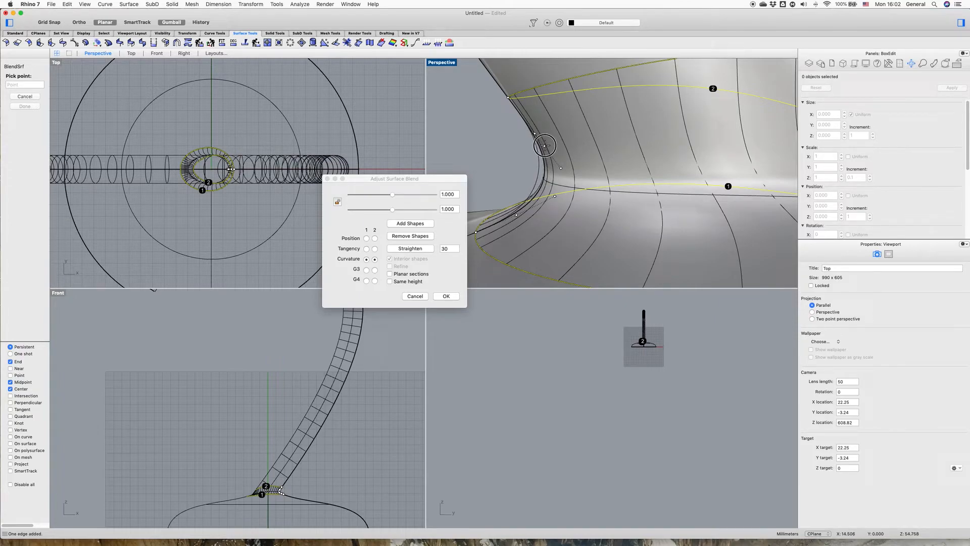
{"action": "left_click", "coordinate": [546, 149]}
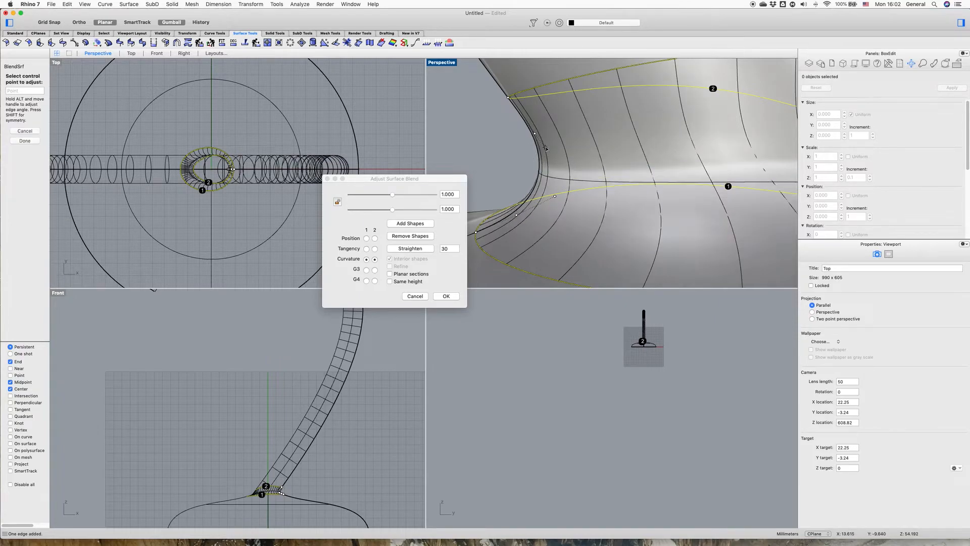
{"action": "left_click", "coordinate": [555, 196]}
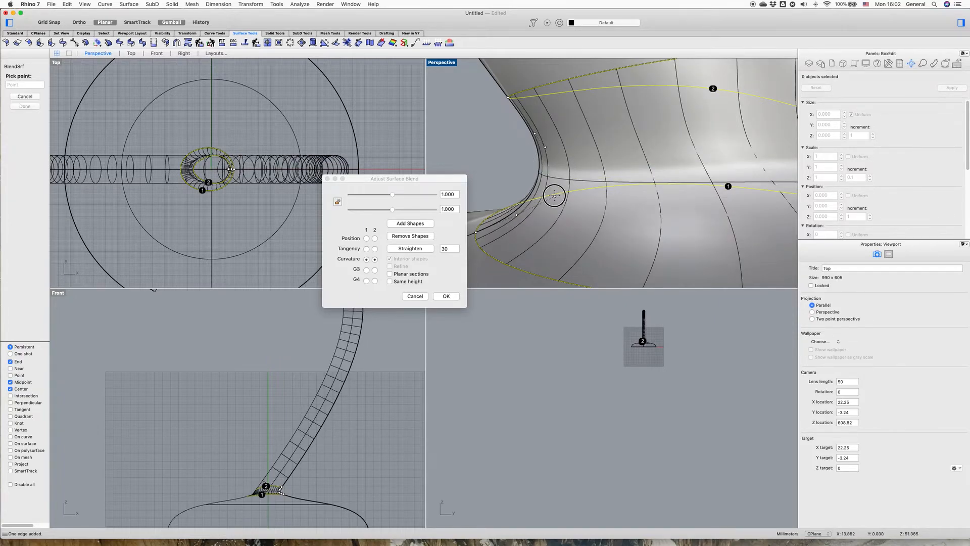
{"action": "left_click", "coordinate": [529, 207]}
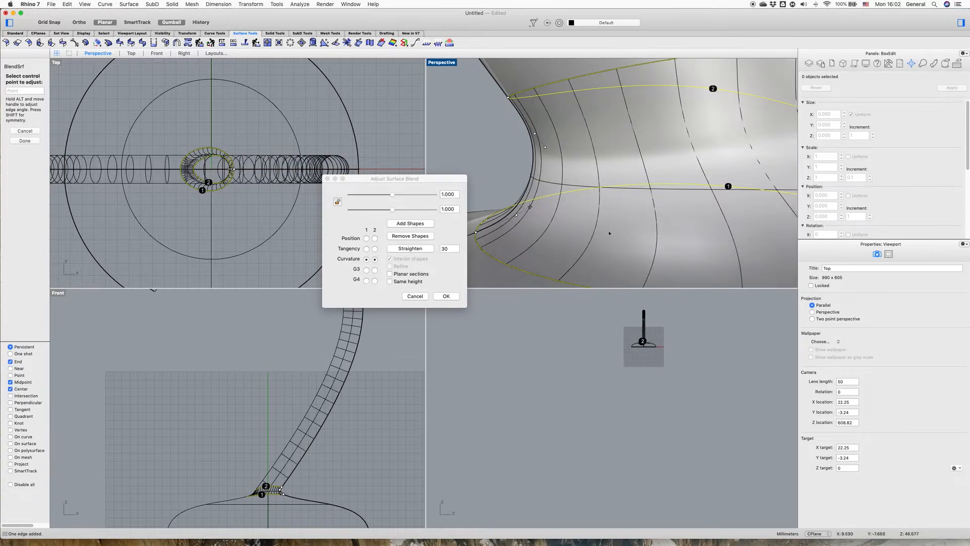
{"action": "scroll", "coordinate": [609, 233], "scroll_direction": "down", "scroll_amount": 5}
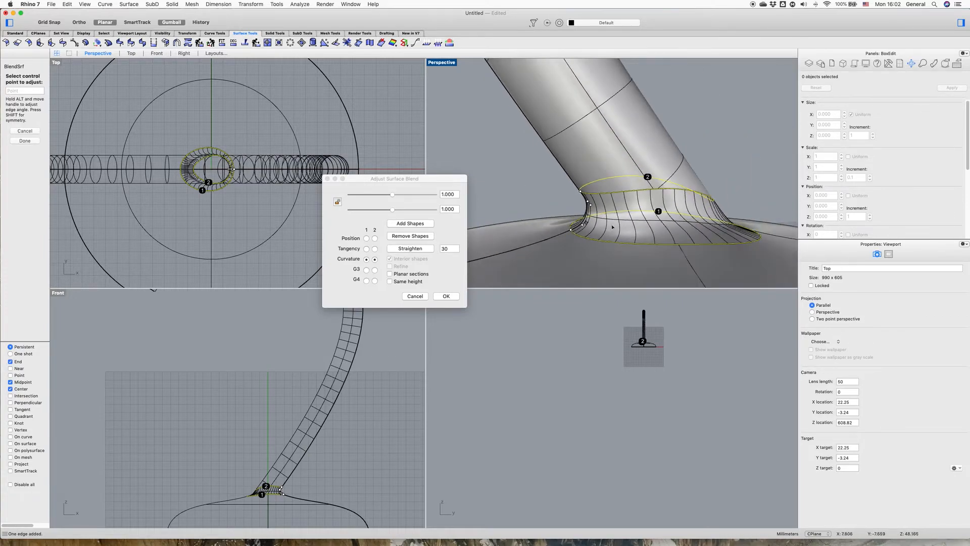
Add two section shapes to the blend, one on the back side and one near the tube's pointed tip, each linking both edges
{"action": "left_click", "coordinate": [413, 224]}
{"action": "right_click_drag", "start_coordinate": [725, 218], "coordinate": [684, 229]}
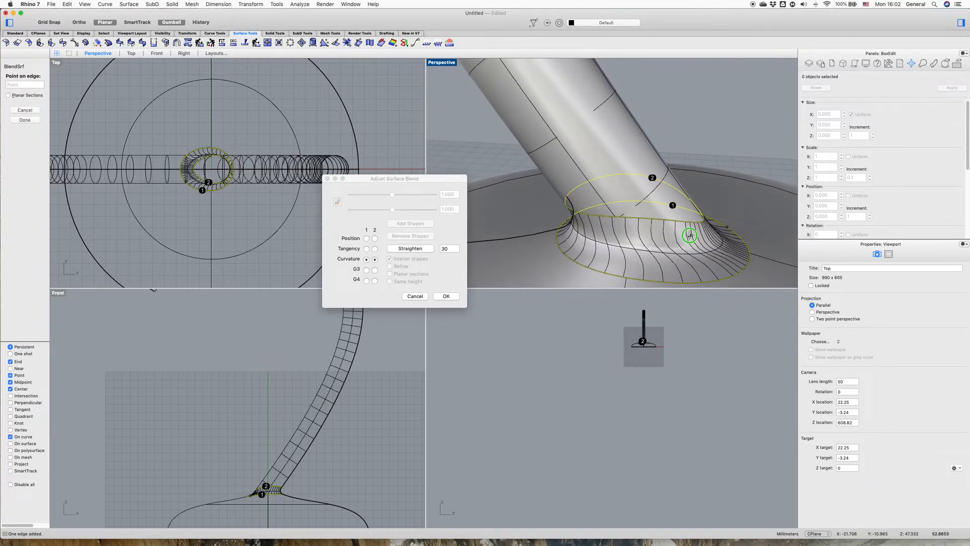
{"action": "left_click", "coordinate": [626, 217]}
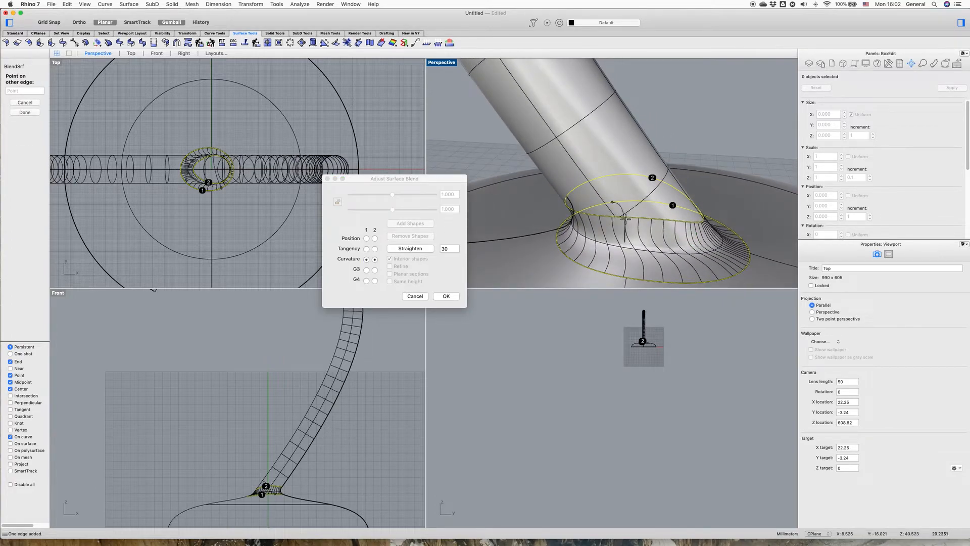
{"action": "left_click", "coordinate": [626, 273]}
{"action": "right_click_drag", "start_coordinate": [702, 270], "coordinate": [564, 245]}
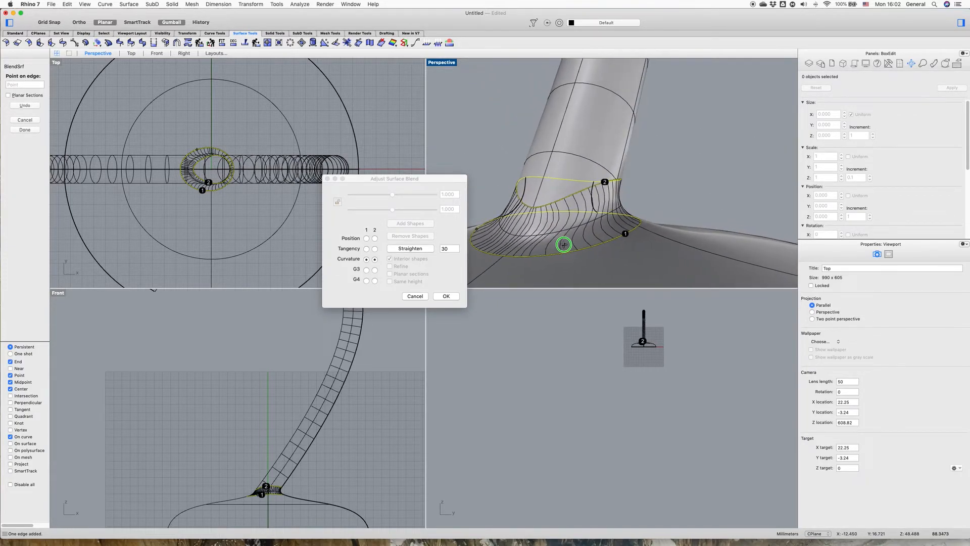
{"action": "left_click", "coordinate": [556, 210]}
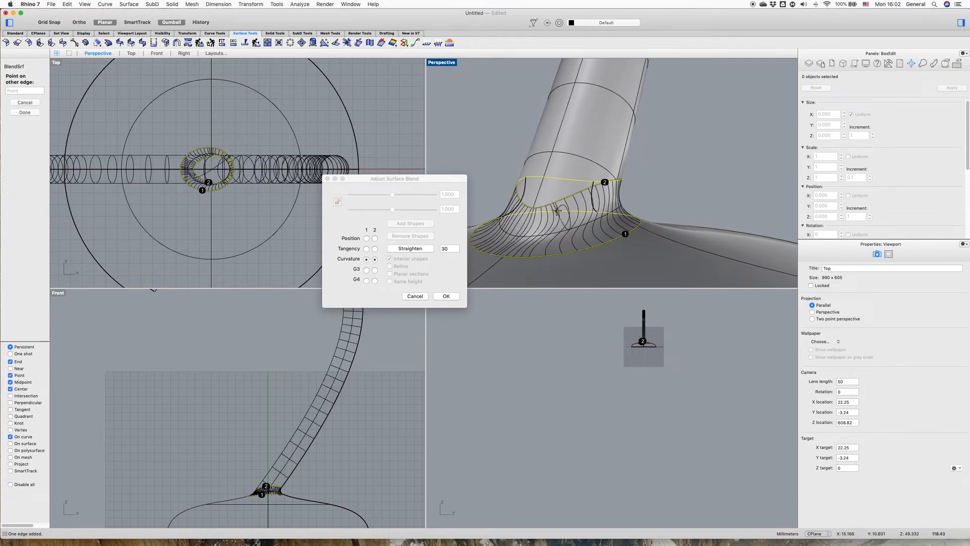
{"action": "left_click", "coordinate": [563, 255]}
Add two more section shapes across the blend, one at the tube's pointed tip and one on the front side
{"action": "right_click_drag", "start_coordinate": [588, 246], "coordinate": [570, 251]}
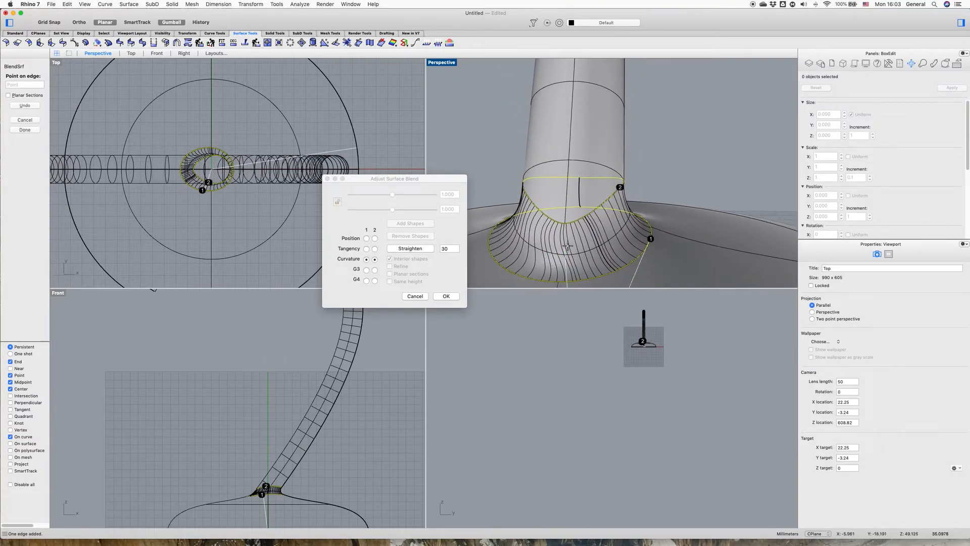
{"action": "left_click", "coordinate": [566, 225]}
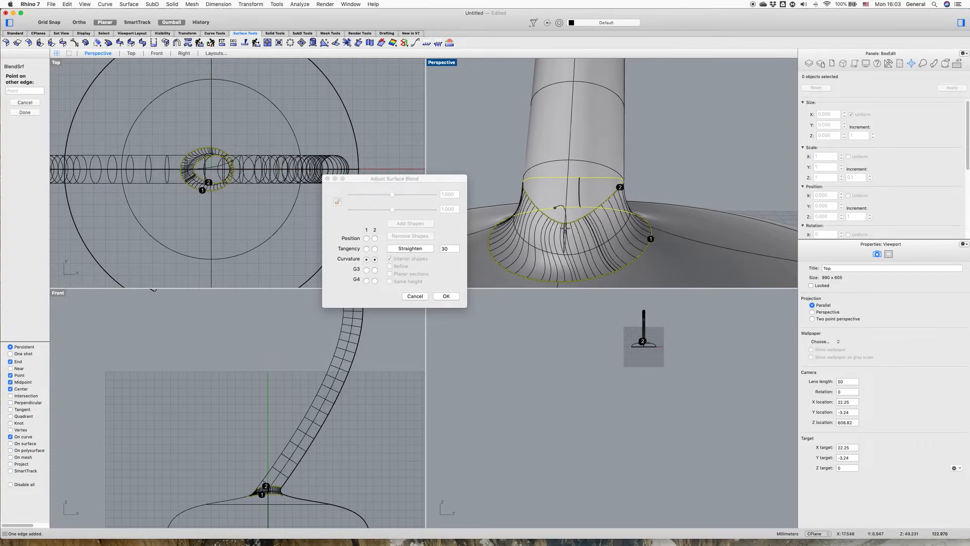
{"action": "left_click", "coordinate": [559, 278]}
{"action": "right_click_drag", "start_coordinate": [597, 268], "coordinate": [488, 249]}
{"action": "right_click_drag", "start_coordinate": [591, 216], "coordinate": [626, 199]}
{"action": "left_click", "coordinate": [625, 200]}
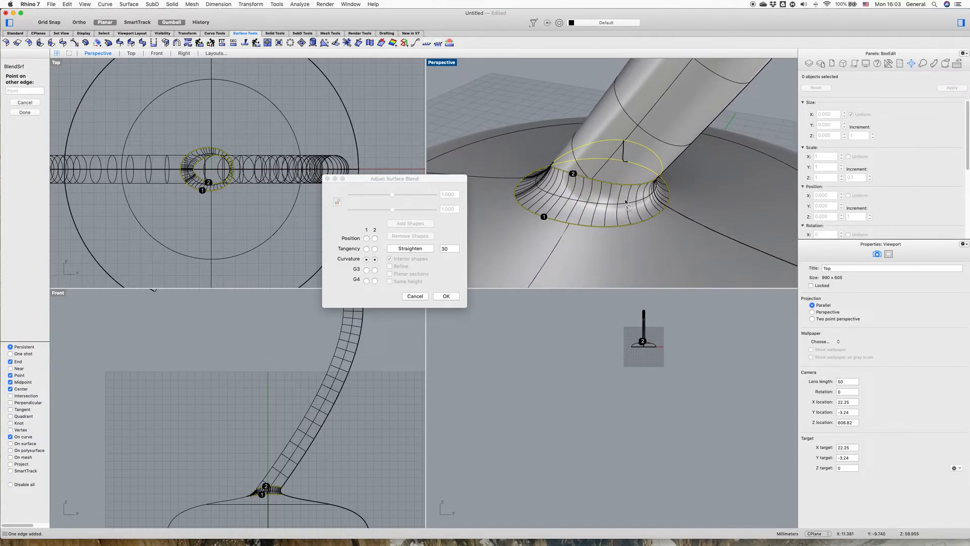
{"action": "left_click", "coordinate": [625, 223]}
{"action": "right_click_drag", "start_coordinate": [670, 216], "coordinate": [517, 191]}
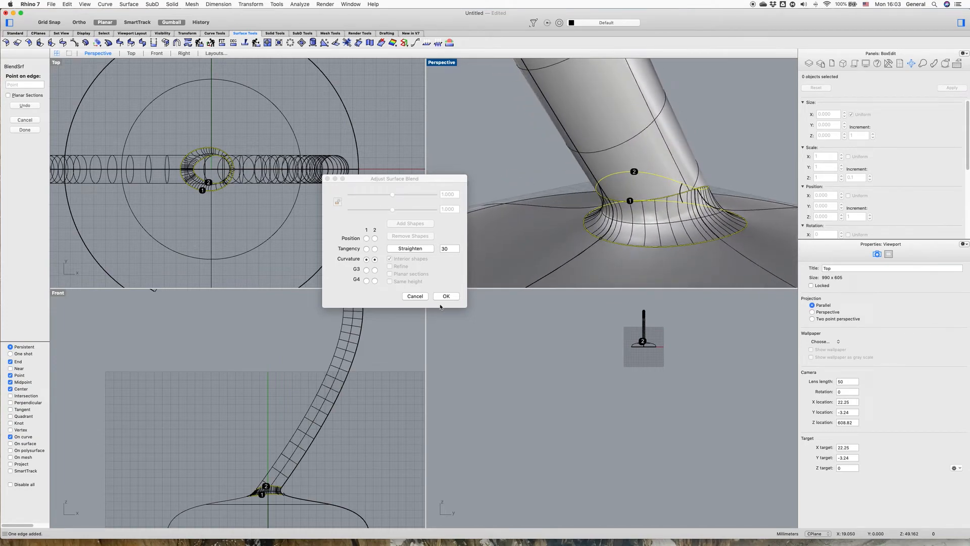
Finish adding shapes and create the blend surface with Curvature continuity at both the dome and tube edges
{"action": "left_click", "coordinate": [410, 248]}
{"action": "left_click", "coordinate": [447, 296]}
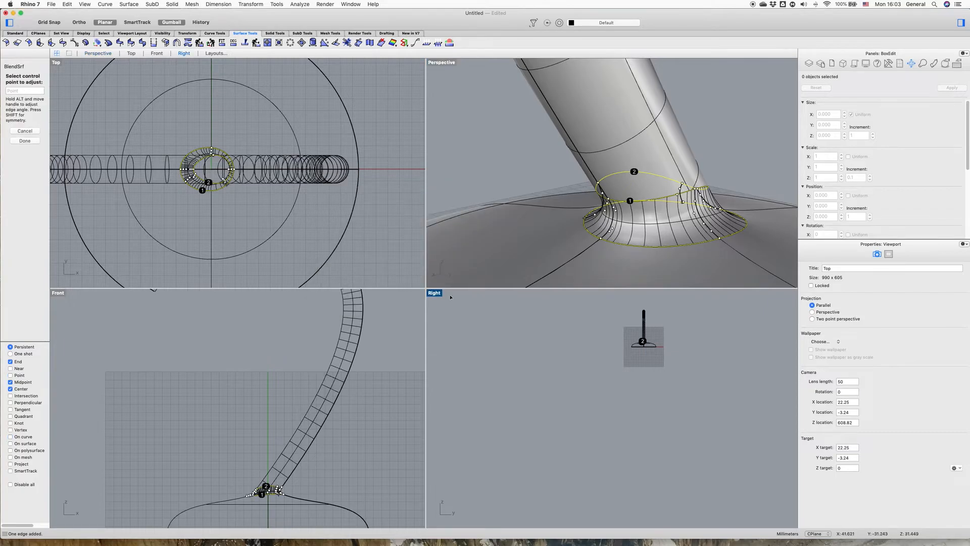
{"action": "right_click_drag", "start_coordinate": [743, 242], "coordinate": [619, 244]}
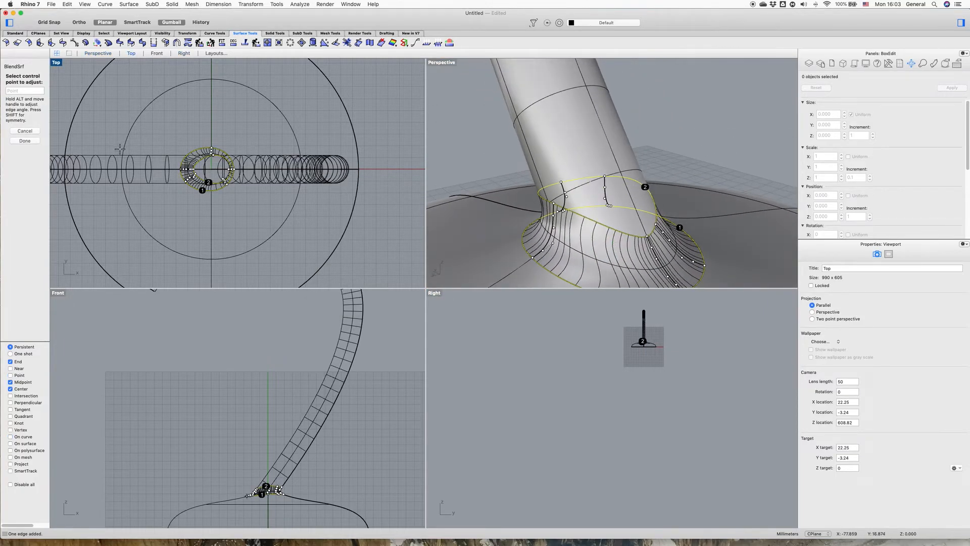
{"action": "left_click", "coordinate": [31, 143]}
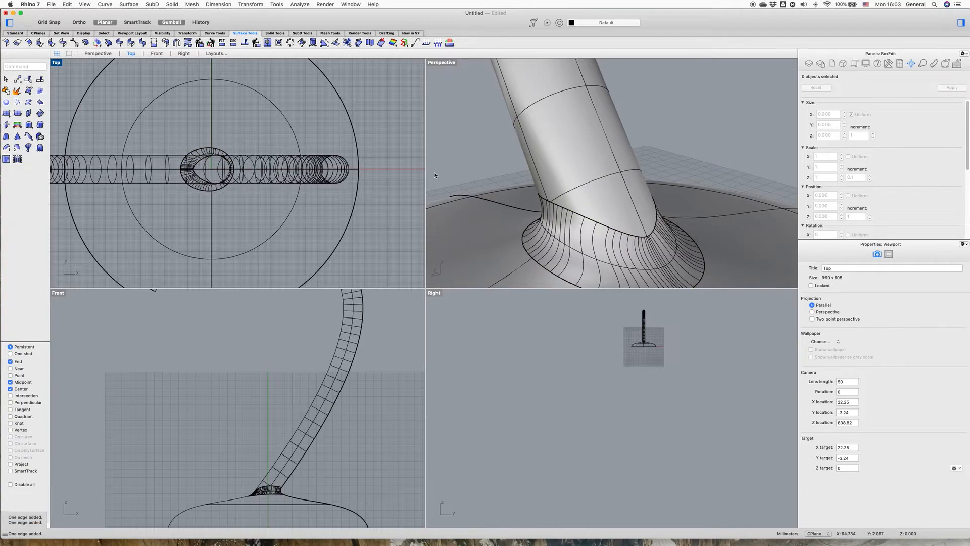
{"action": "right_click_drag", "start_coordinate": [722, 241], "coordinate": [644, 274]}
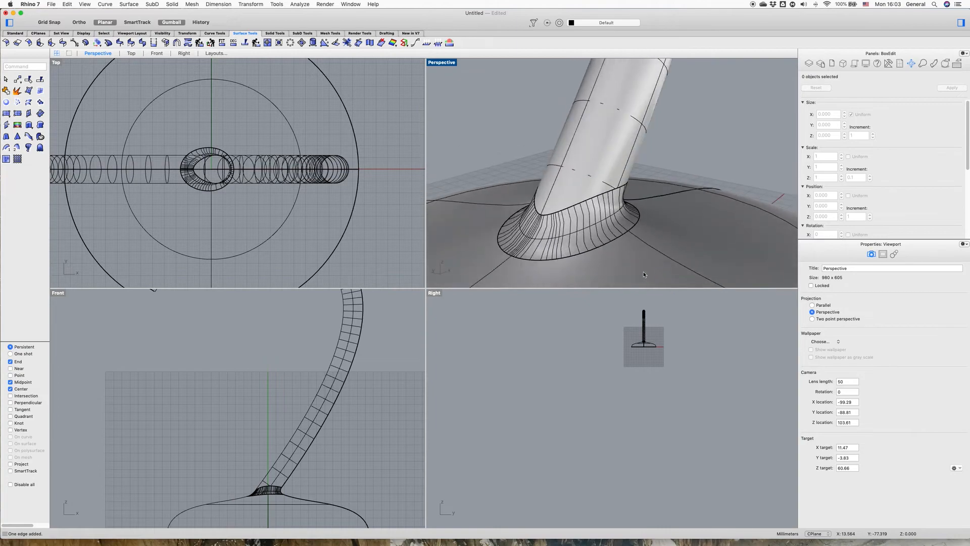
Switch the Perspective view to Rendered display to examine the blend between the tube and the dome
{"action": "left_click", "coordinate": [446, 64]}
{"action": "left_click", "coordinate": [486, 251]}
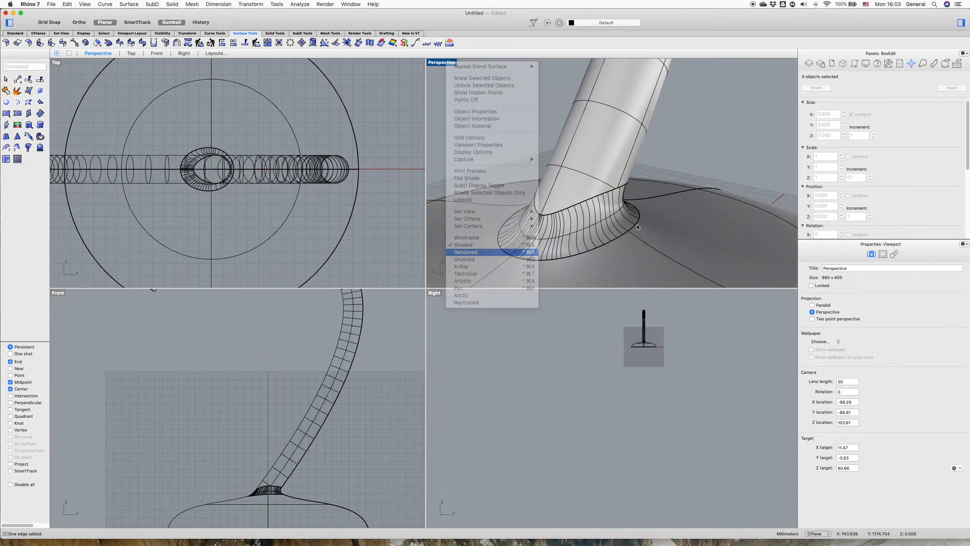
{"action": "right_click_drag", "start_coordinate": [674, 247], "coordinate": [682, 217]}
{"action": "scroll", "coordinate": [693, 227], "scroll_direction": "down", "scroll_amount": 10}
Import the Burnished Aluminum material from the Metal > Burnished folder of the material library
{"action": "left_click", "coordinate": [933, 64]}
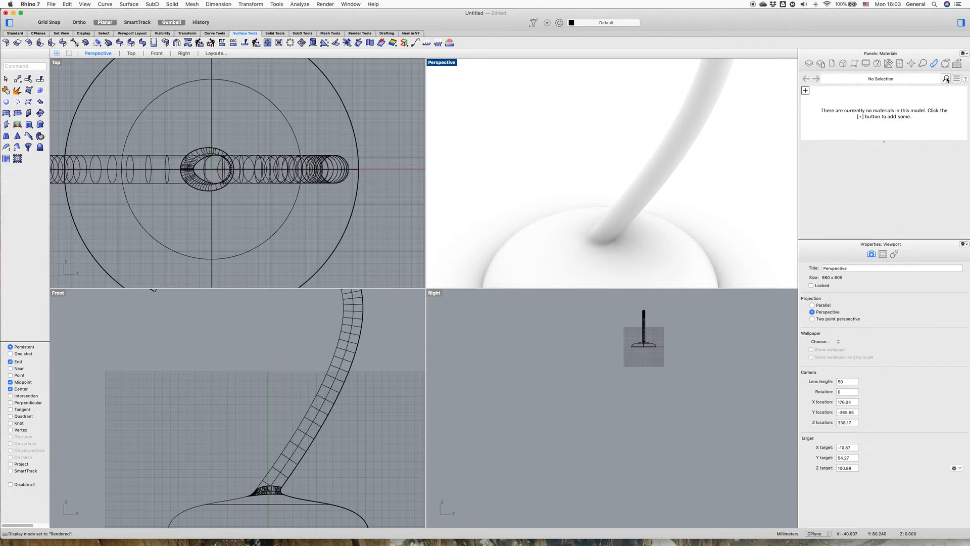
{"action": "left_click", "coordinate": [805, 92]}
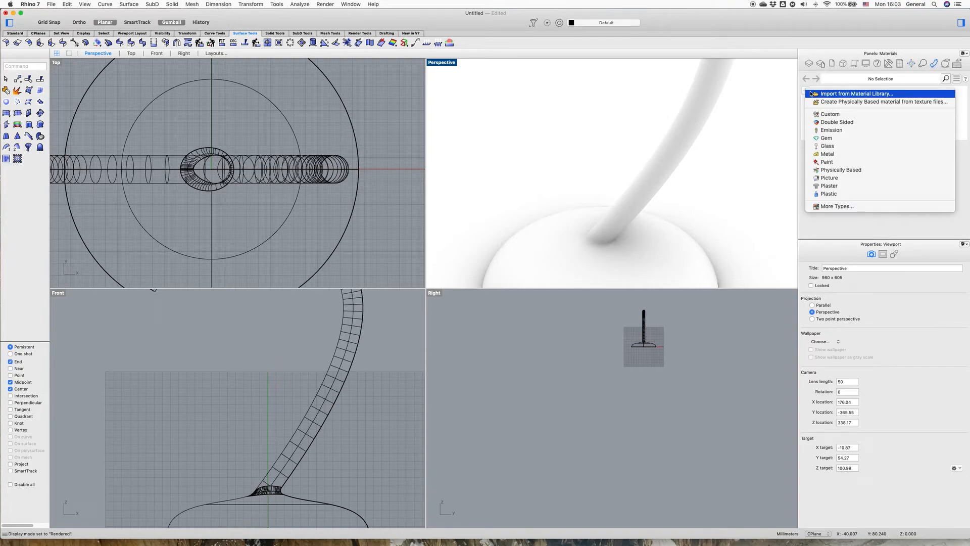
{"action": "left_click", "coordinate": [820, 94]}
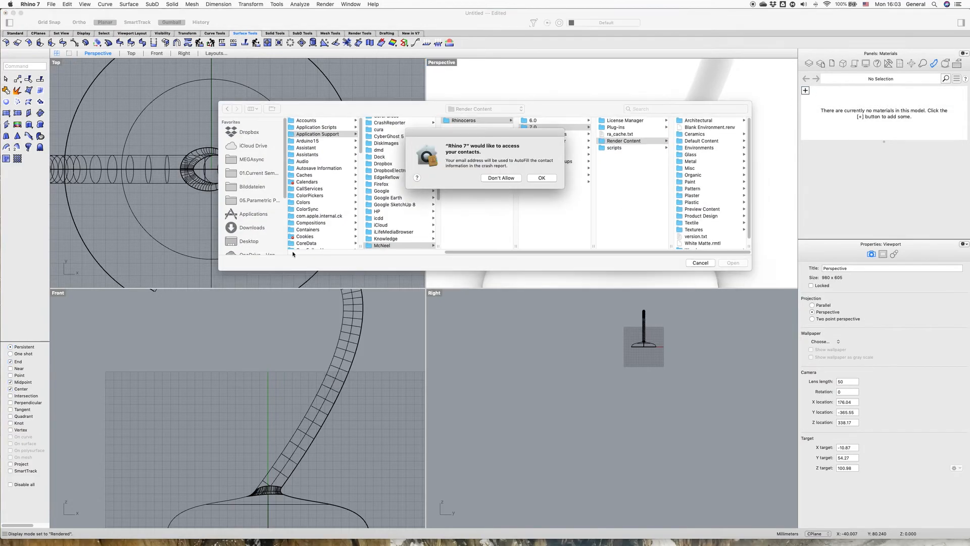
{"action": "left_click", "coordinate": [507, 178]}
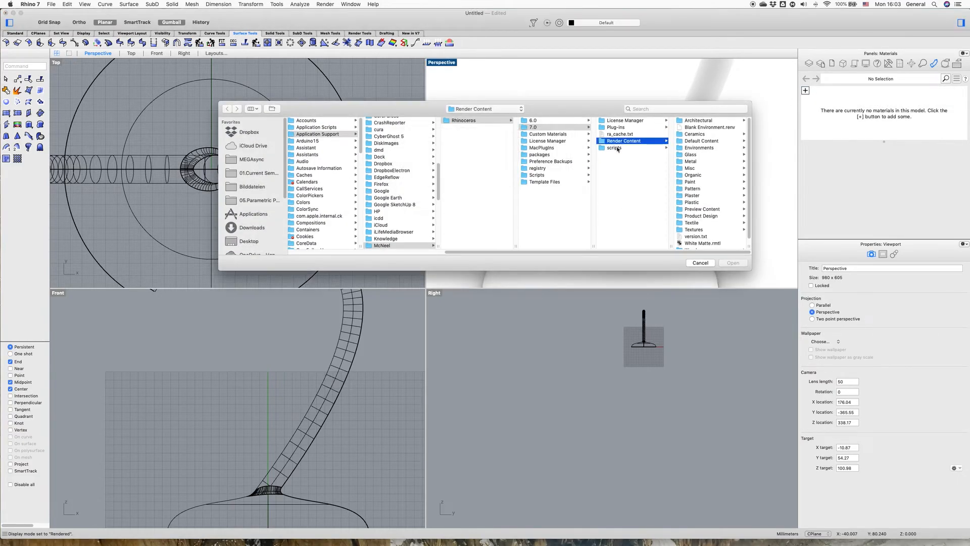
{"action": "left_click", "coordinate": [706, 122]}
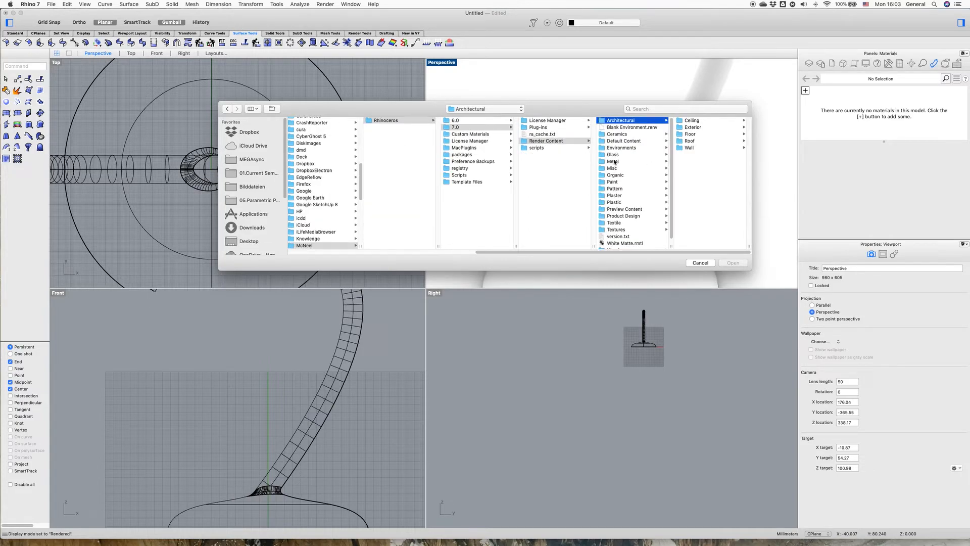
{"action": "left_click", "coordinate": [614, 161]}
{"action": "left_click", "coordinate": [698, 121]}
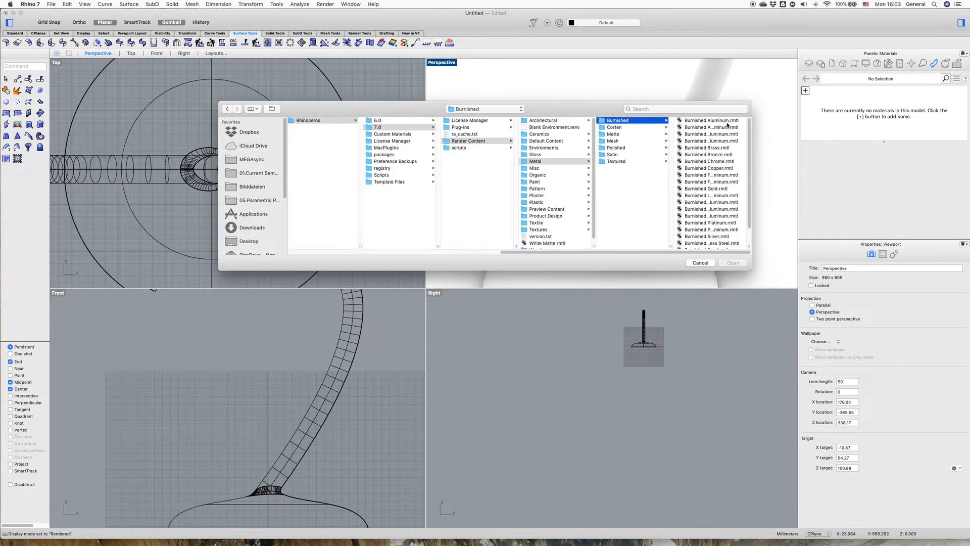
{"action": "left_click", "coordinate": [720, 121]}
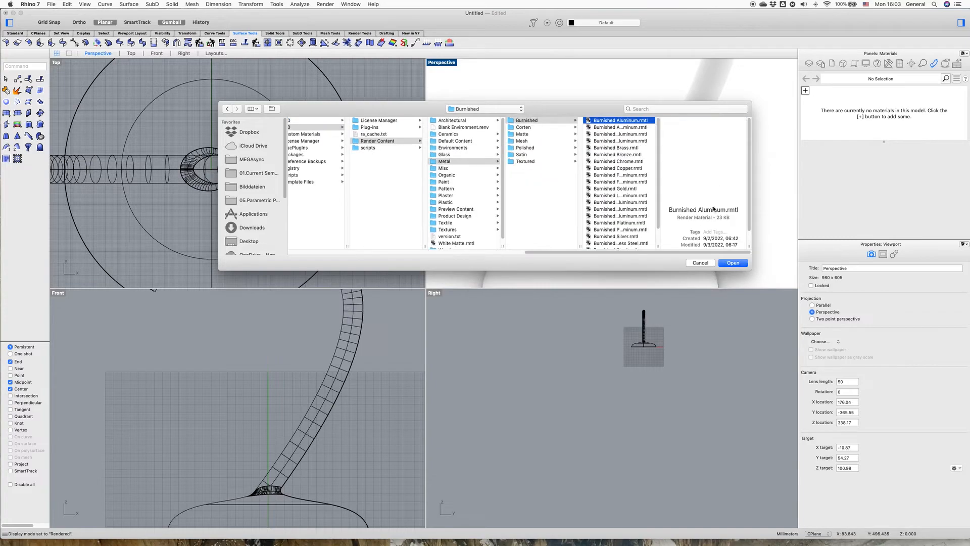
{"action": "left_click", "coordinate": [733, 262]}
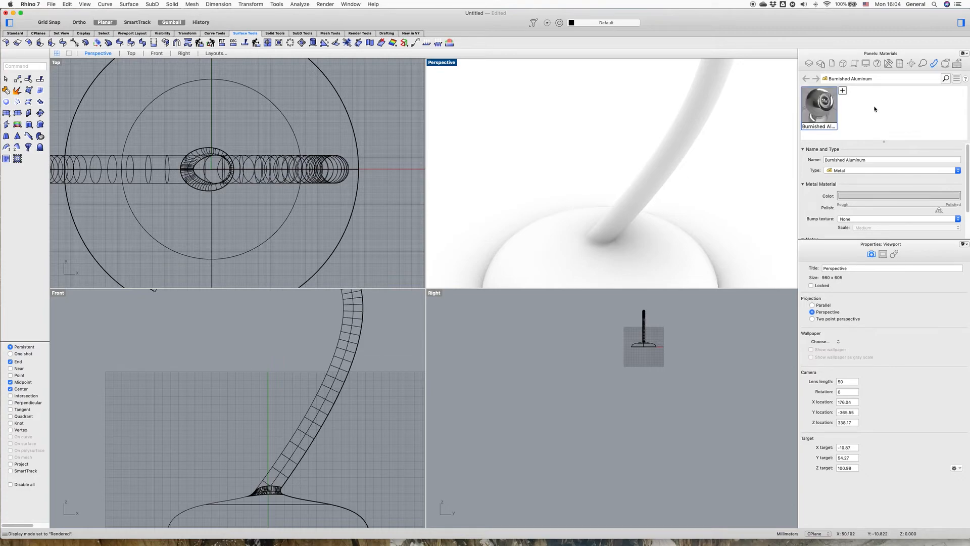
Switch the Perspective view back to Shaded display so the model's objects show clearly for selection
{"action": "left_click", "coordinate": [702, 155]}
{"action": "left_click", "coordinate": [702, 155]}
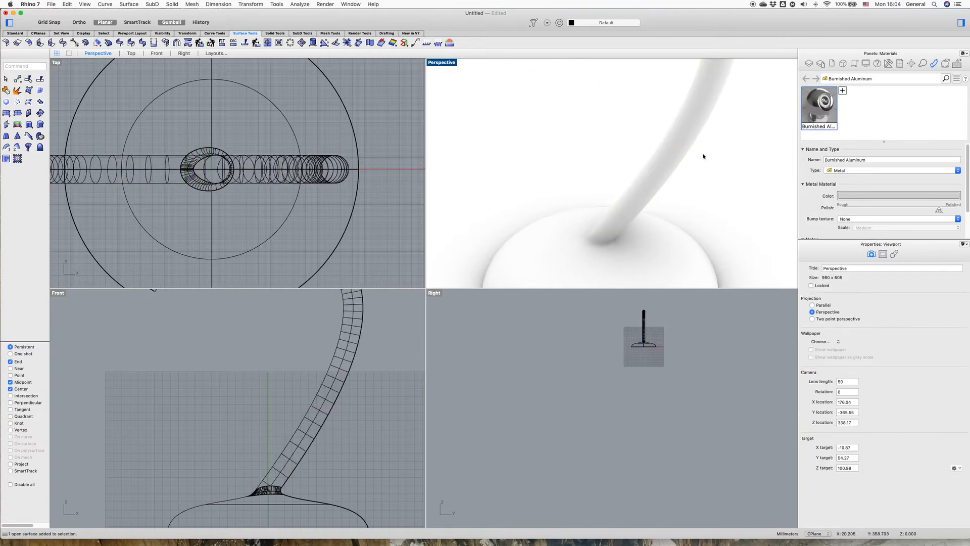
{"action": "scroll", "coordinate": [116, 184], "scroll_direction": "down", "scroll_amount": 5}
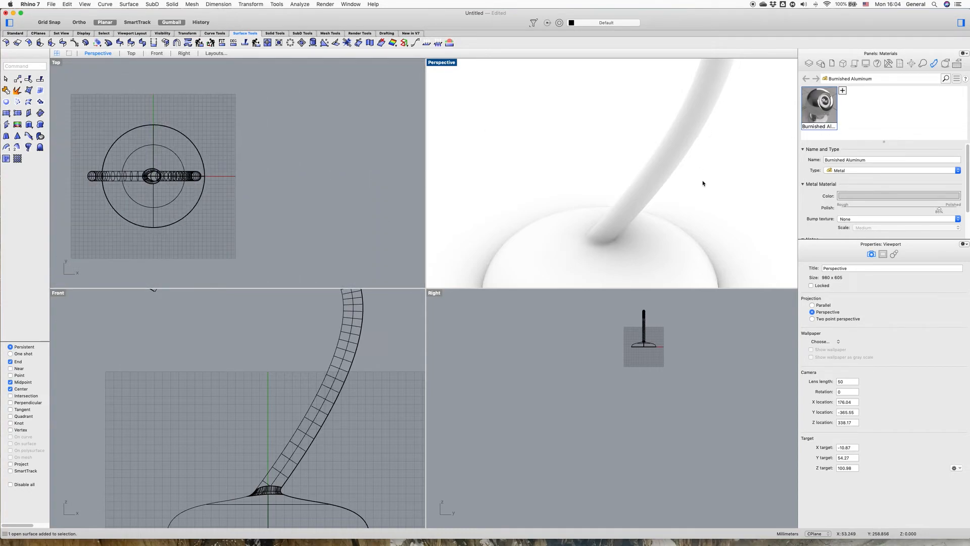
{"action": "scroll", "coordinate": [704, 185], "scroll_direction": "down", "scroll_amount": 10}
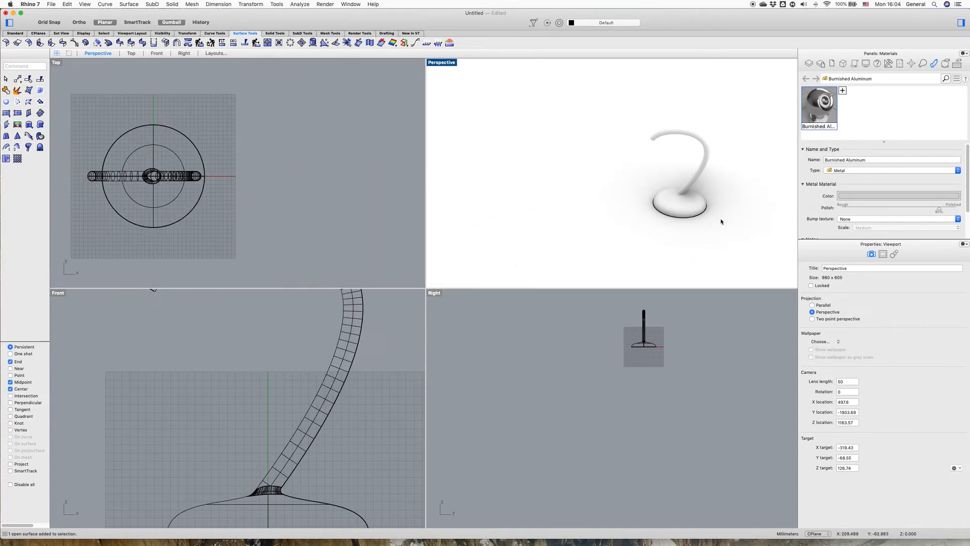
{"action": "left_click", "coordinate": [436, 63]}
{"action": "left_click", "coordinate": [455, 244]}
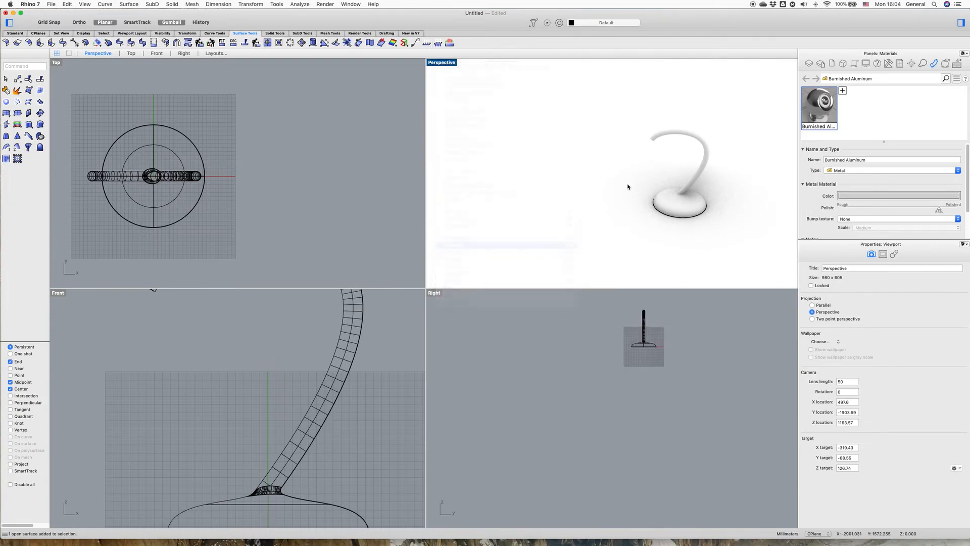
{"action": "scroll", "coordinate": [741, 147], "scroll_direction": "up", "scroll_amount": 5}
{"action": "scroll", "coordinate": [738, 150], "scroll_direction": "down", "scroll_amount": 3}
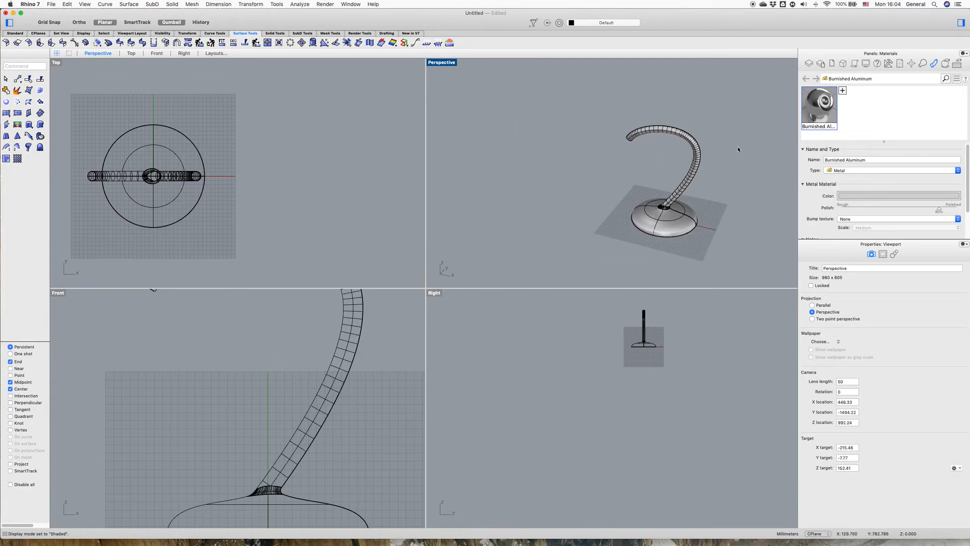
Select the whole model, assign the Burnished Aluminum material to it and clear the selection
{"action": "key", "text": "super+a"}
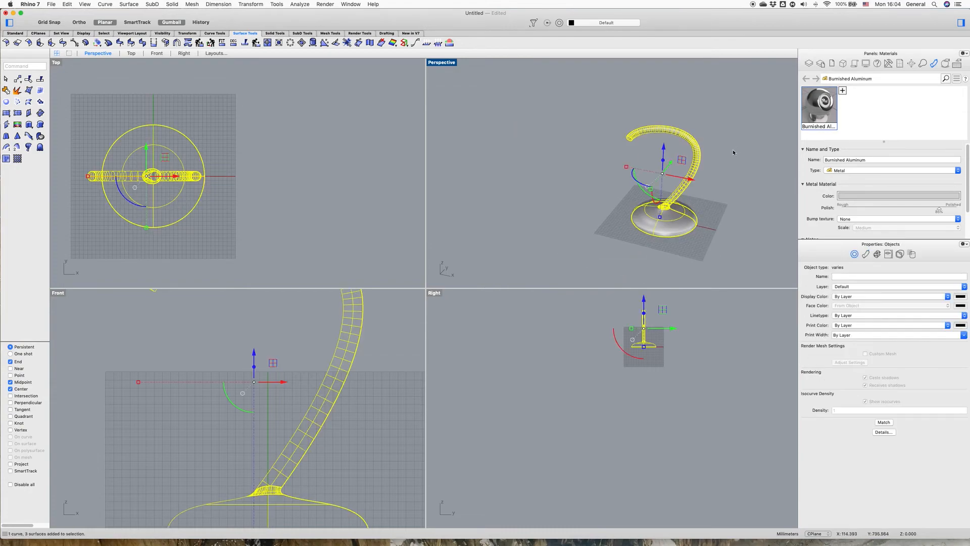
{"action": "left_click", "coordinate": [842, 91]}
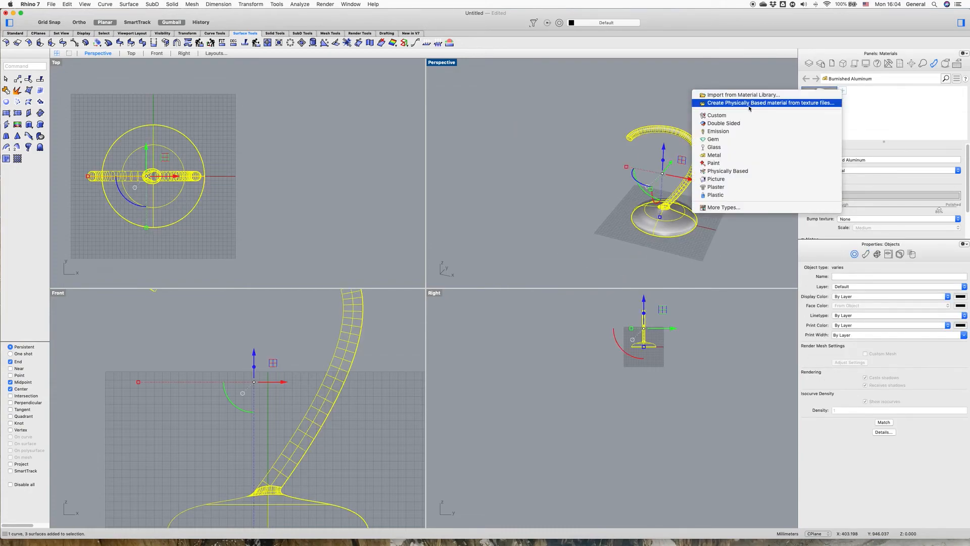
{"action": "left_click", "coordinate": [918, 110]}
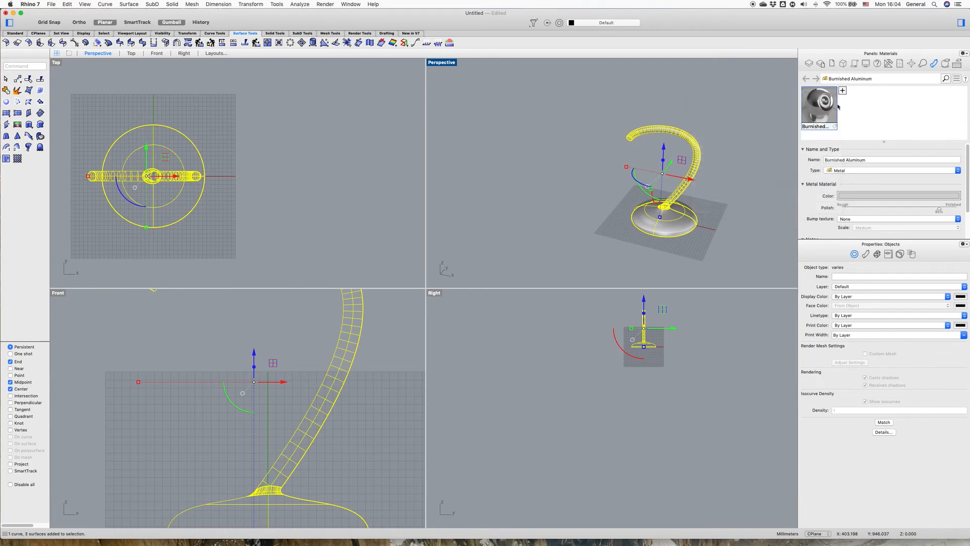
{"action": "right_click", "coordinate": [822, 103]}
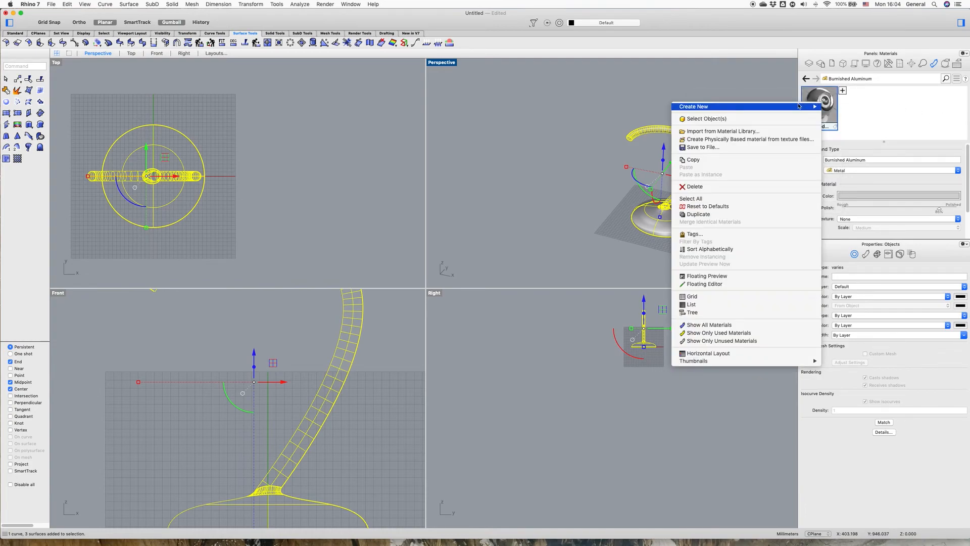
{"action": "left_click", "coordinate": [753, 132]}
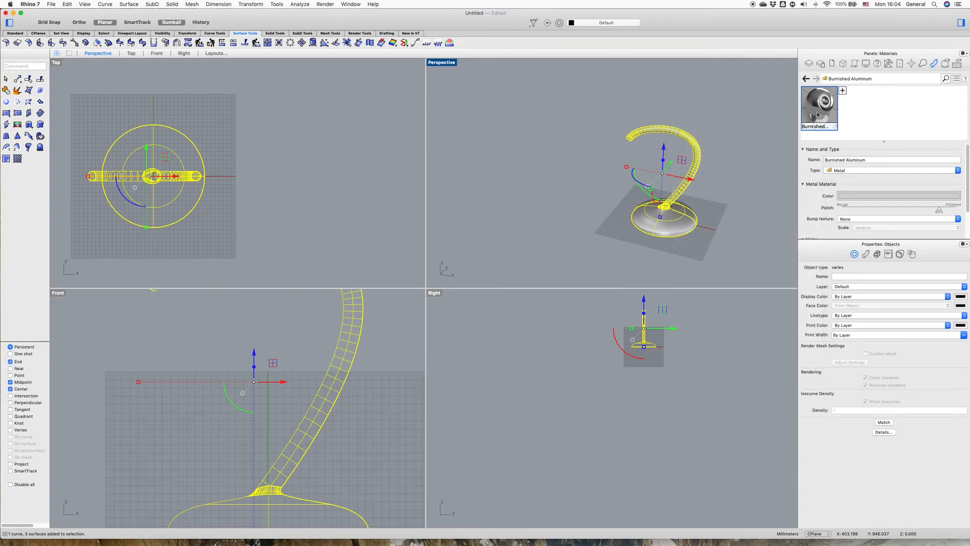
{"action": "right_click", "coordinate": [814, 112]}
{"action": "left_click", "coordinate": [816, 110]}
{"action": "right_click", "coordinate": [817, 109]}
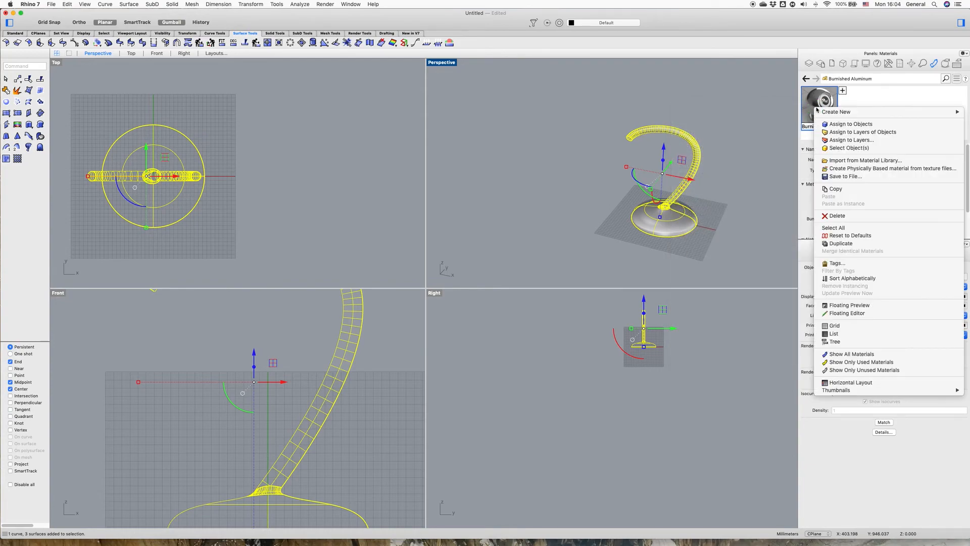
{"action": "left_click", "coordinate": [836, 124]}
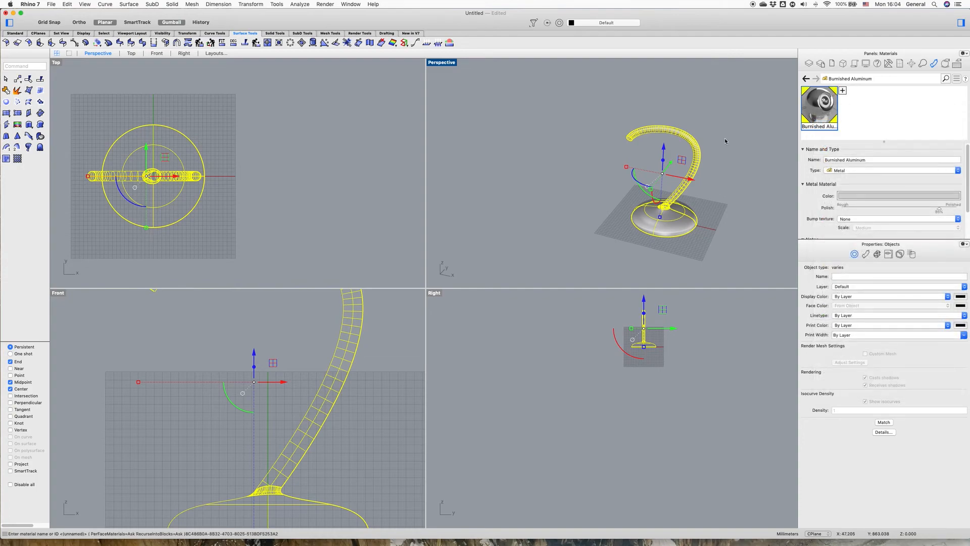
{"action": "left_click", "coordinate": [715, 99]}
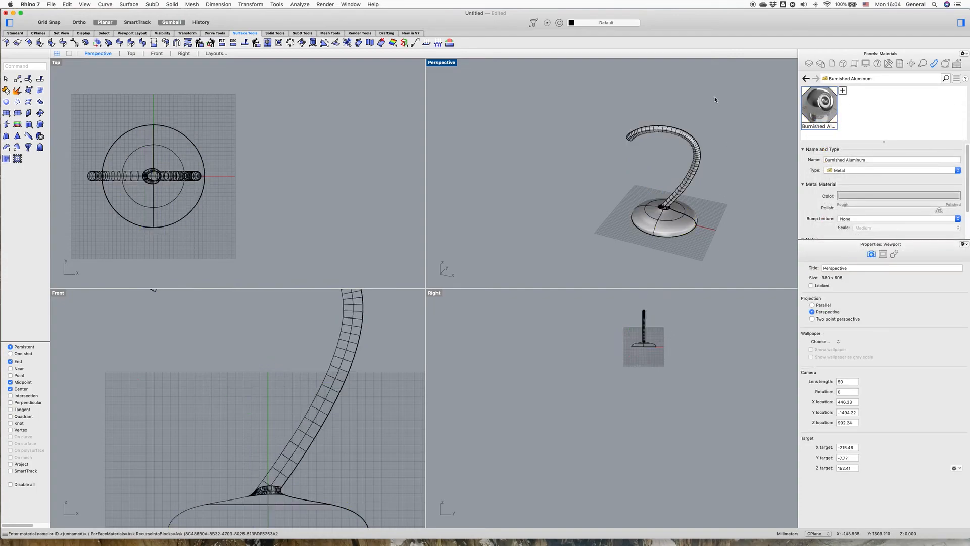
Set the Perspective view to Rendered display and inspect the aluminum finish on the dome, blend and tube
{"action": "left_click", "coordinate": [446, 64]}
{"action": "left_click", "coordinate": [495, 251]}
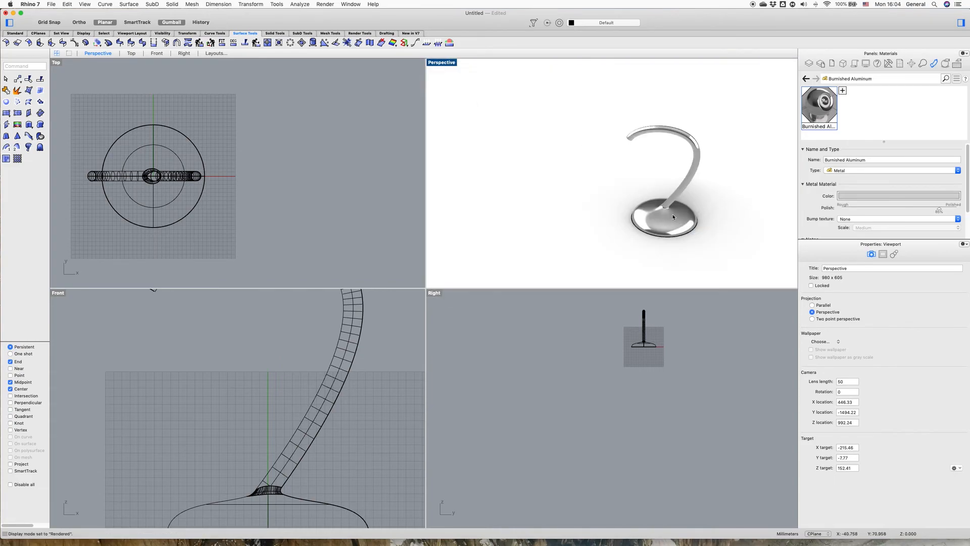
{"action": "scroll", "coordinate": [690, 213], "scroll_direction": "up", "scroll_amount": 10}
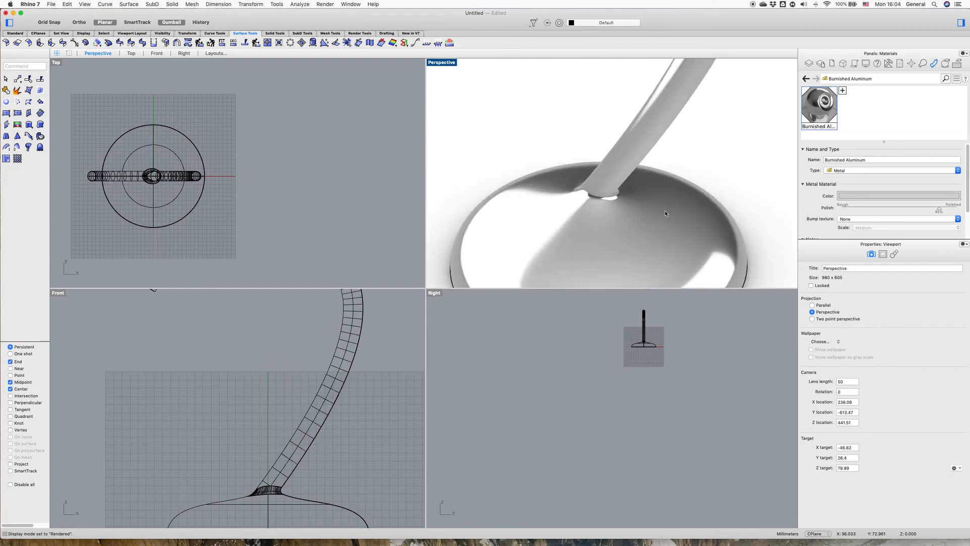
{"action": "scroll", "coordinate": [665, 213], "scroll_direction": "down", "scroll_amount": 10}
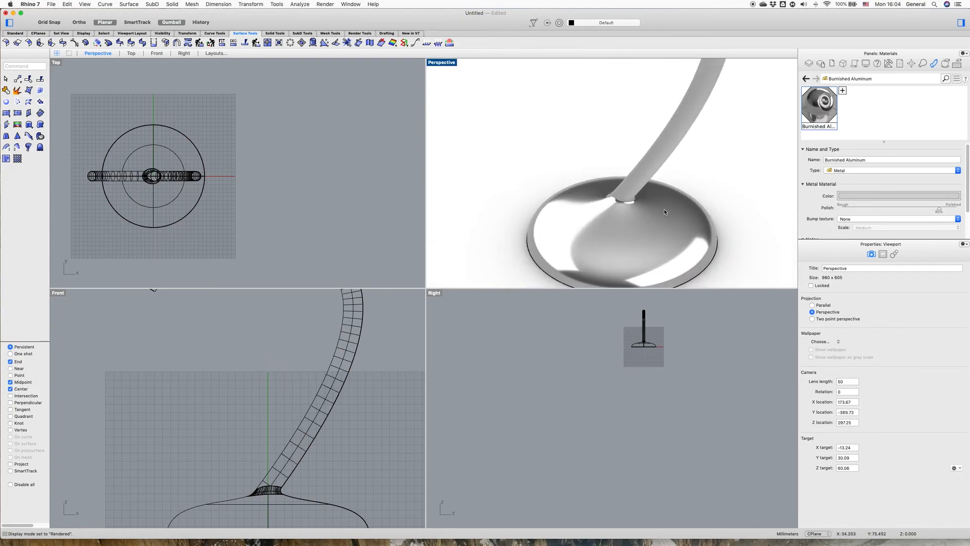
{"action": "scroll", "coordinate": [664, 210], "scroll_direction": "down", "scroll_amount": 5}
{"action": "right_click_drag", "start_coordinate": [666, 252], "coordinate": [469, 238]}
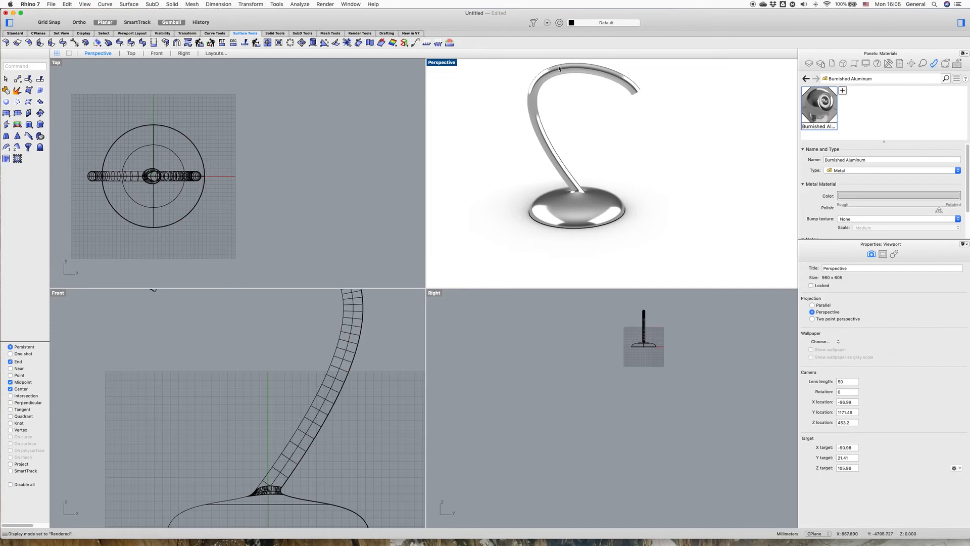
{"action": "scroll", "coordinate": [639, 140], "scroll_direction": "down", "scroll_amount": 3}
{"action": "scroll", "coordinate": [637, 93], "scroll_direction": "up", "scroll_amount": 6}
{"action": "scroll", "coordinate": [588, 230], "scroll_direction": "down", "scroll_amount": 4}
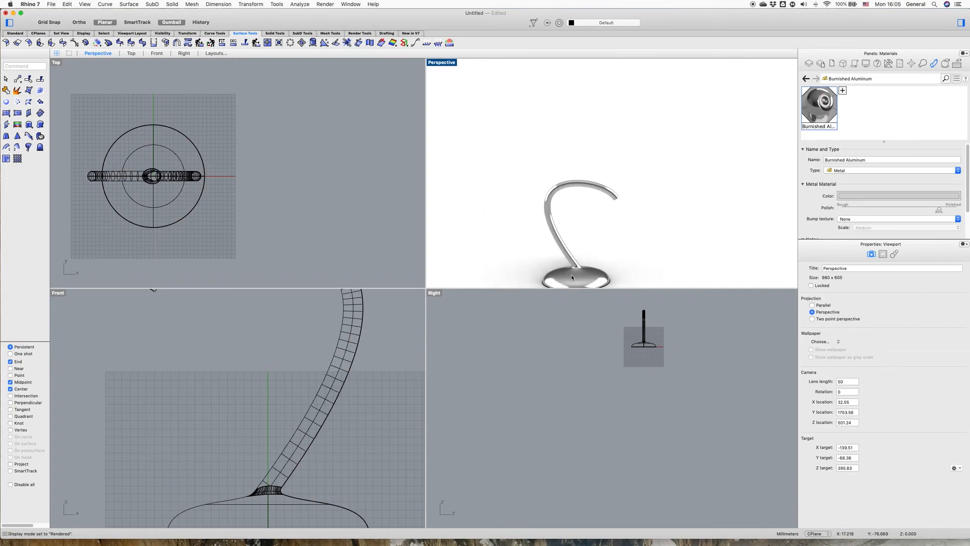
Delete the closed circular curve along the bottom edge of the dome, leaving the dome surface in place
{"action": "scroll", "coordinate": [572, 277], "scroll_direction": "down", "scroll_amount": 3}
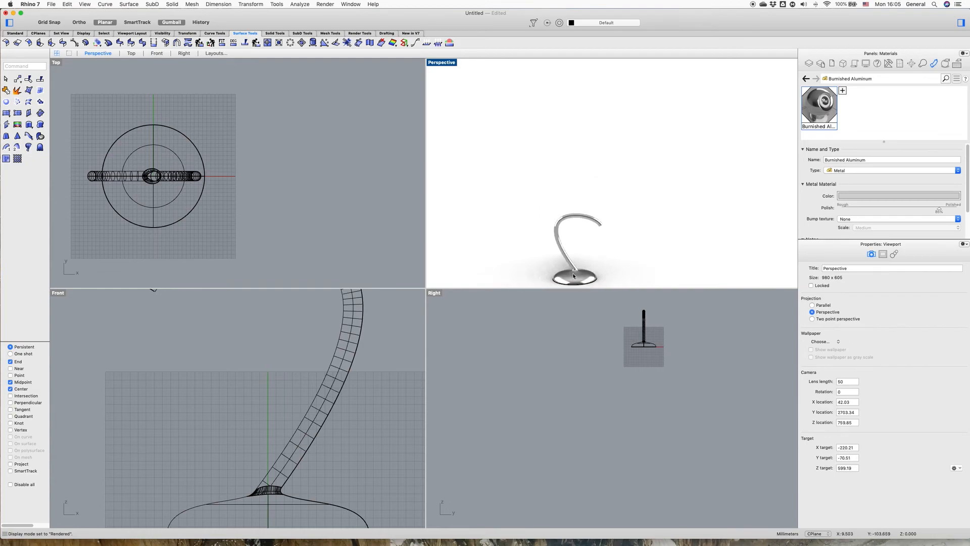
{"action": "scroll", "coordinate": [574, 275], "scroll_direction": "down", "scroll_amount": 3}
{"action": "scroll", "coordinate": [577, 285], "scroll_direction": "up", "scroll_amount": 10}
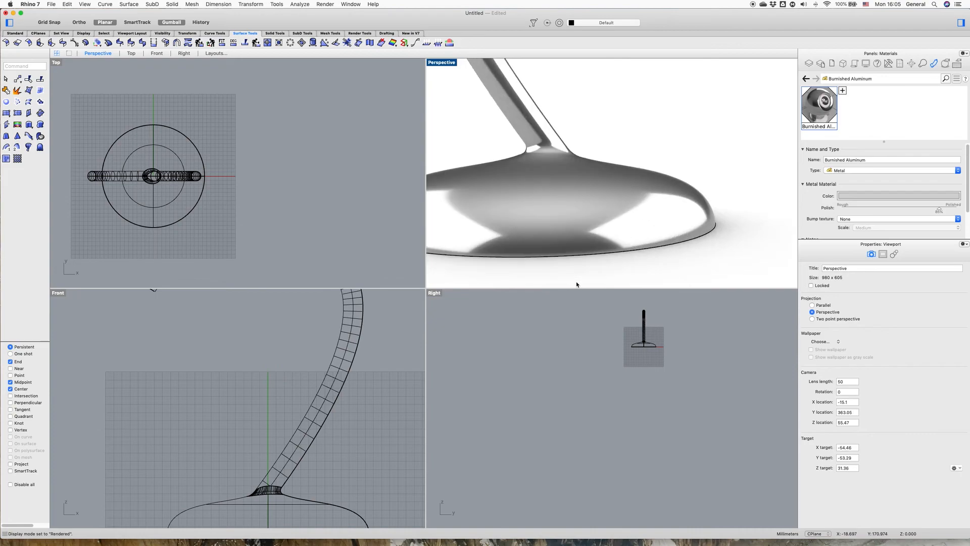
{"action": "left_click", "coordinate": [612, 256]}
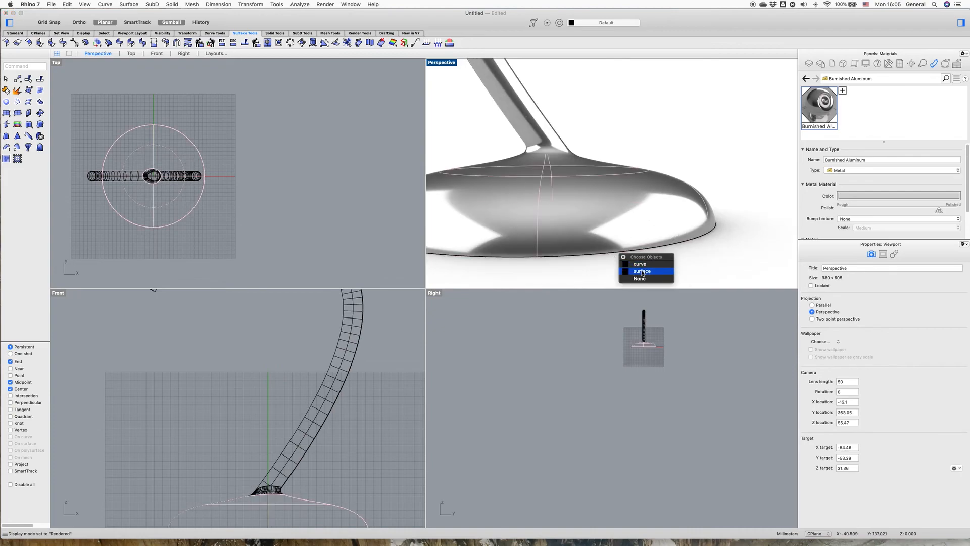
{"action": "left_click", "coordinate": [640, 265]}
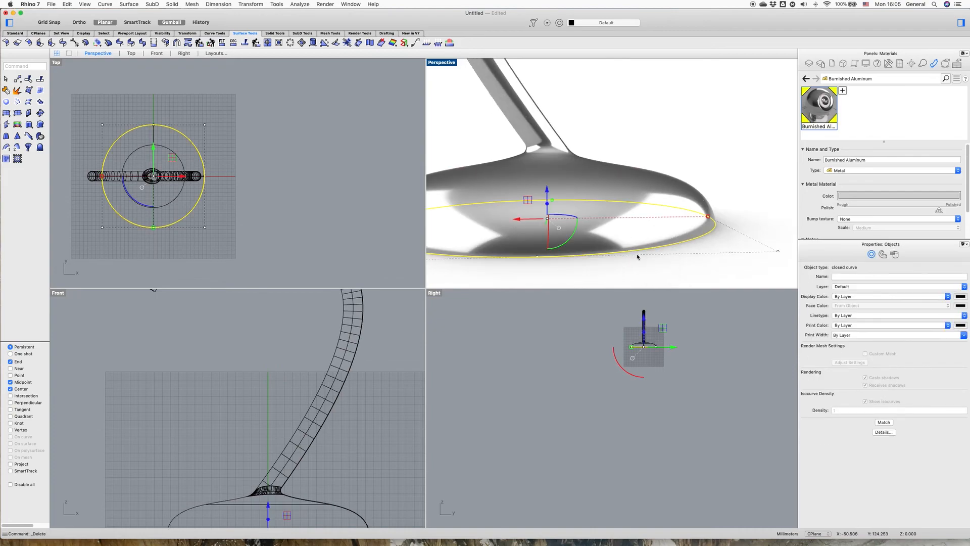
{"action": "key", "text": "Escape"}
Examine the rendered model from different angles, checking the reflections across the dome, blend and tube
{"action": "scroll", "coordinate": [700, 198], "scroll_direction": "down", "scroll_amount": 8}
{"action": "right_click_drag", "start_coordinate": [738, 152], "coordinate": [670, 196]}
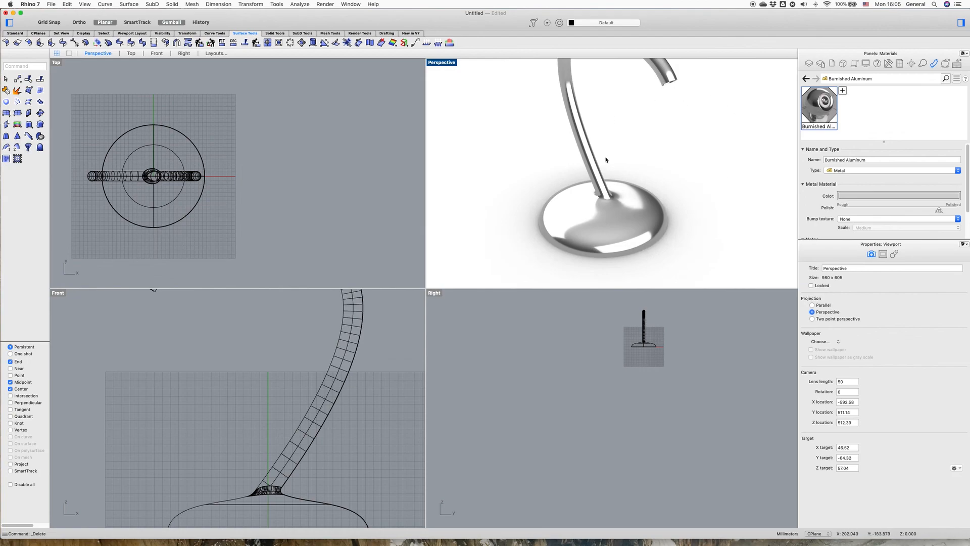
{"action": "mouse_move", "coordinate": [712, 227]}
{"action": "right_mouse_down"}
{"action": "mouse_move", "coordinate": [773, 190]}
{"action": "mouse_move", "coordinate": [748, 234]}
{"action": "mouse_move", "coordinate": [710, 244]}
{"action": "right_mouse_up"}
{"action": "scroll", "coordinate": [710, 244], "scroll_direction": "down", "scroll_amount": 4}
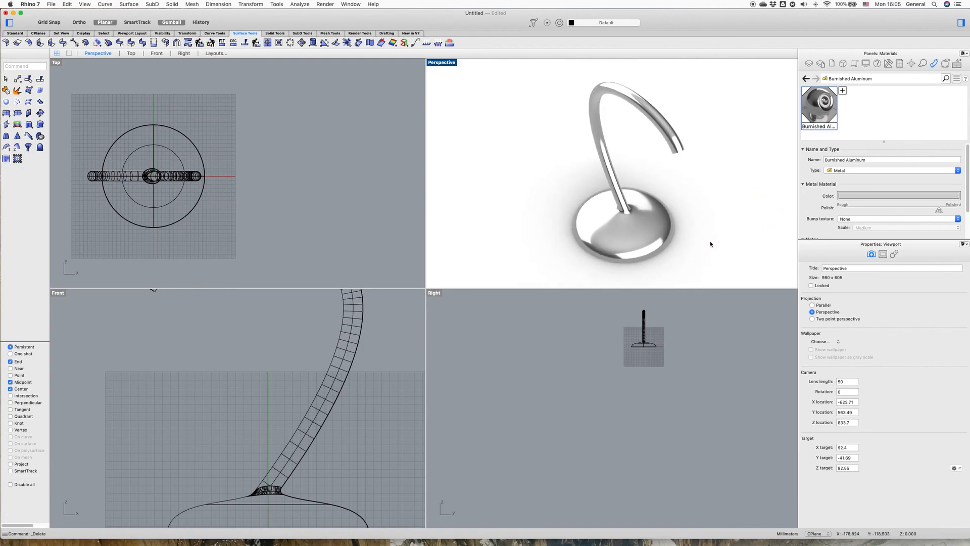
{"action": "scroll", "coordinate": [754, 171], "scroll_direction": "up", "scroll_amount": 4}
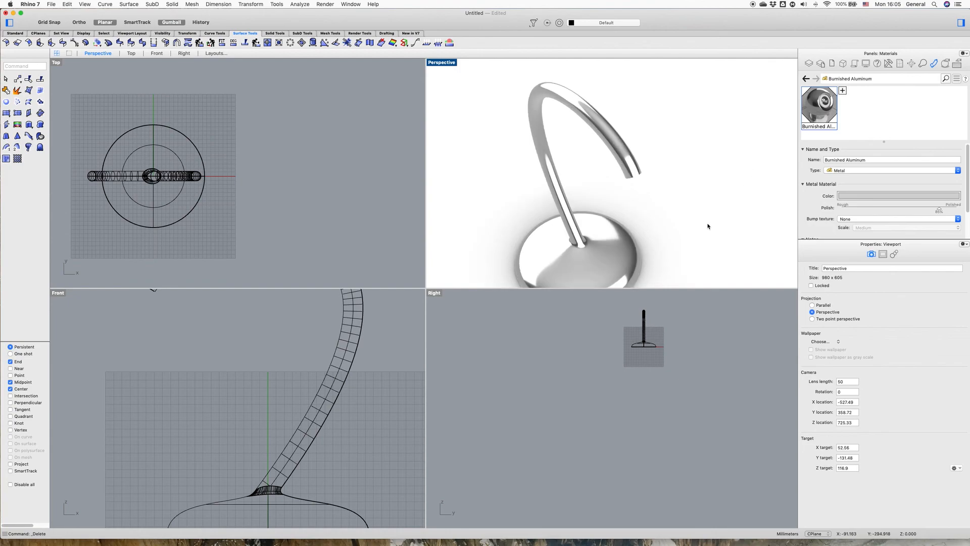
{"action": "scroll", "coordinate": [707, 226], "scroll_direction": "down", "scroll_amount": 4}
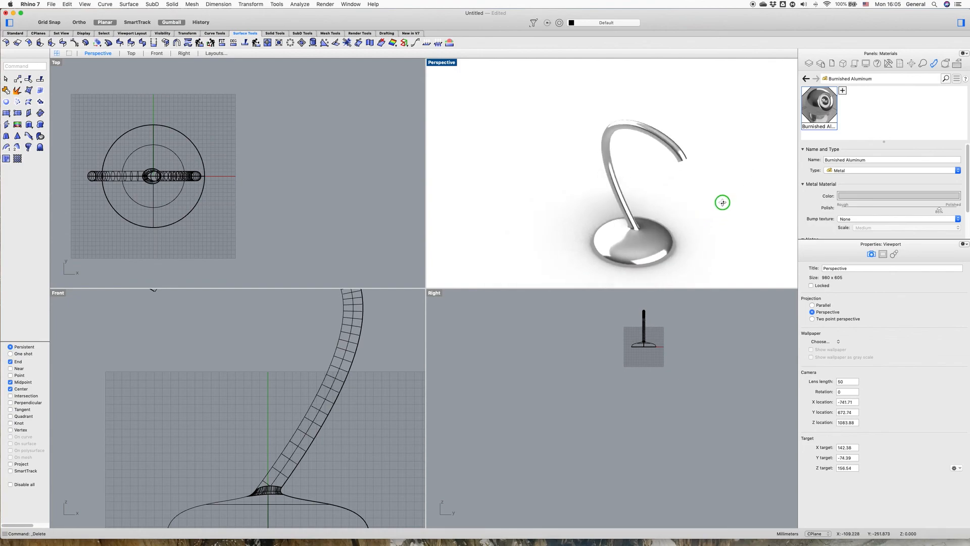